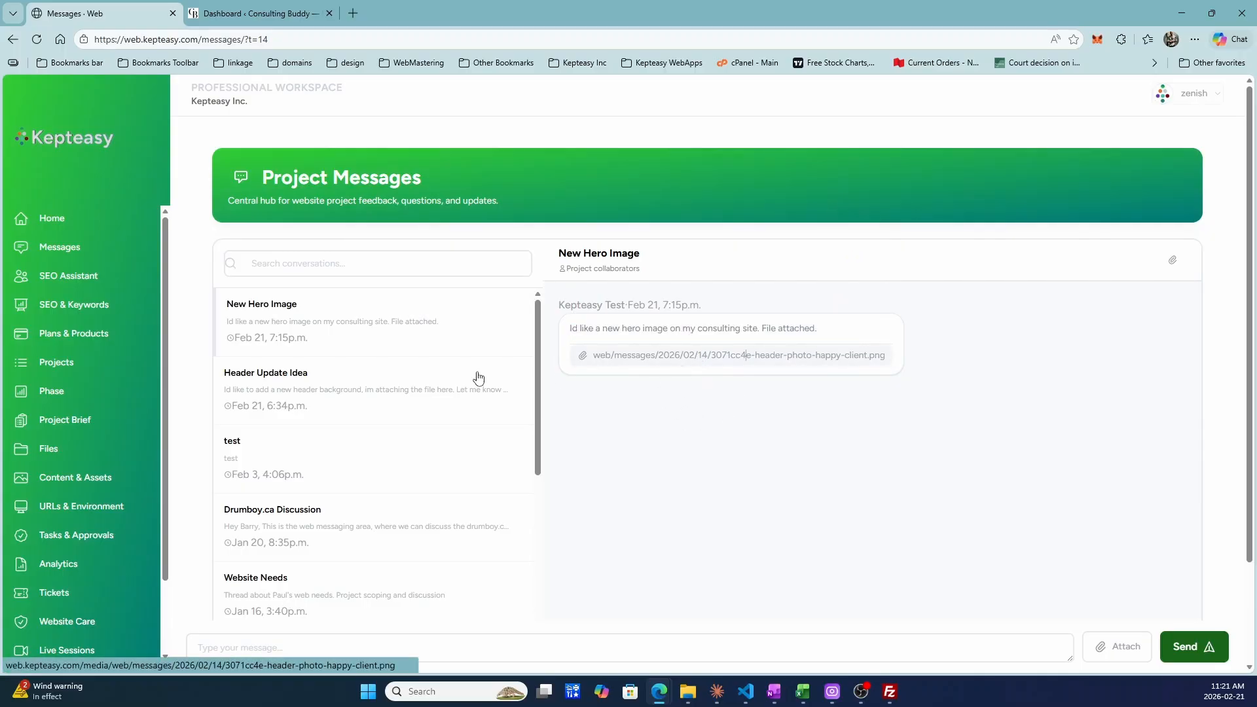
Step: Open 3071cc4e-header-photo-happy-client.png from the project Files page, save it to the Downloads folder, and return to Files
left_click(51, 451)
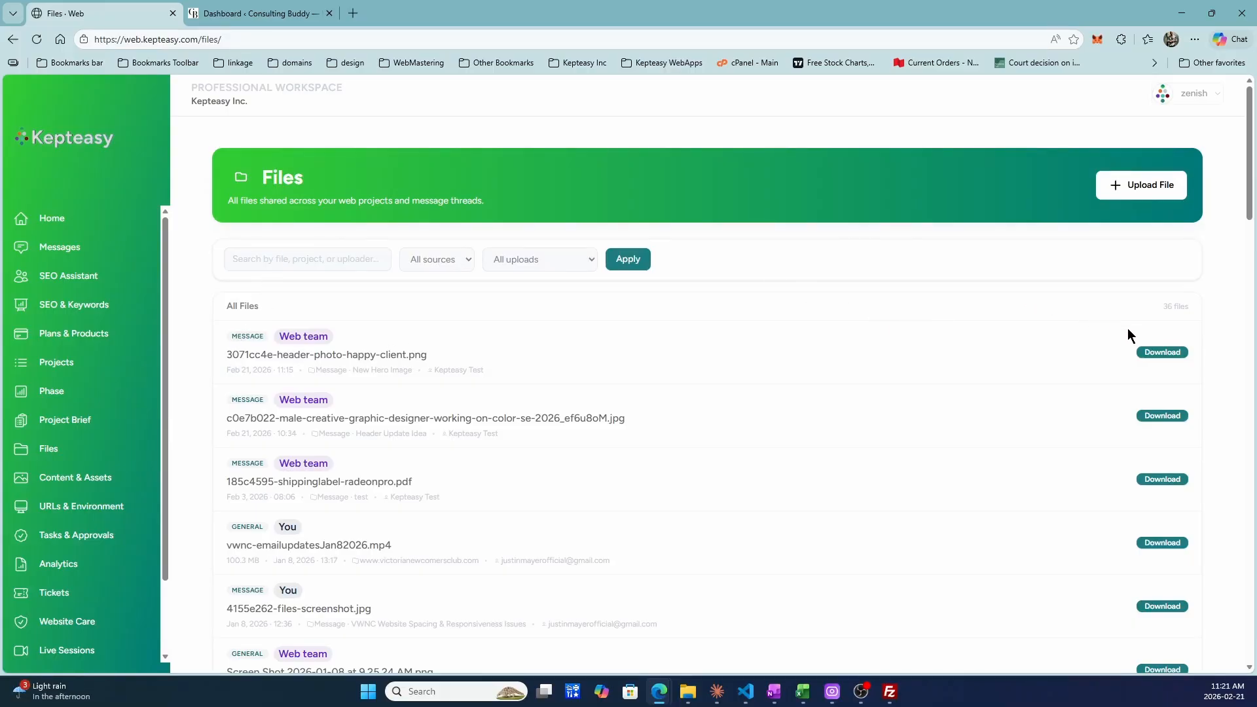
left_click(1160, 352)
right_click(617, 342)
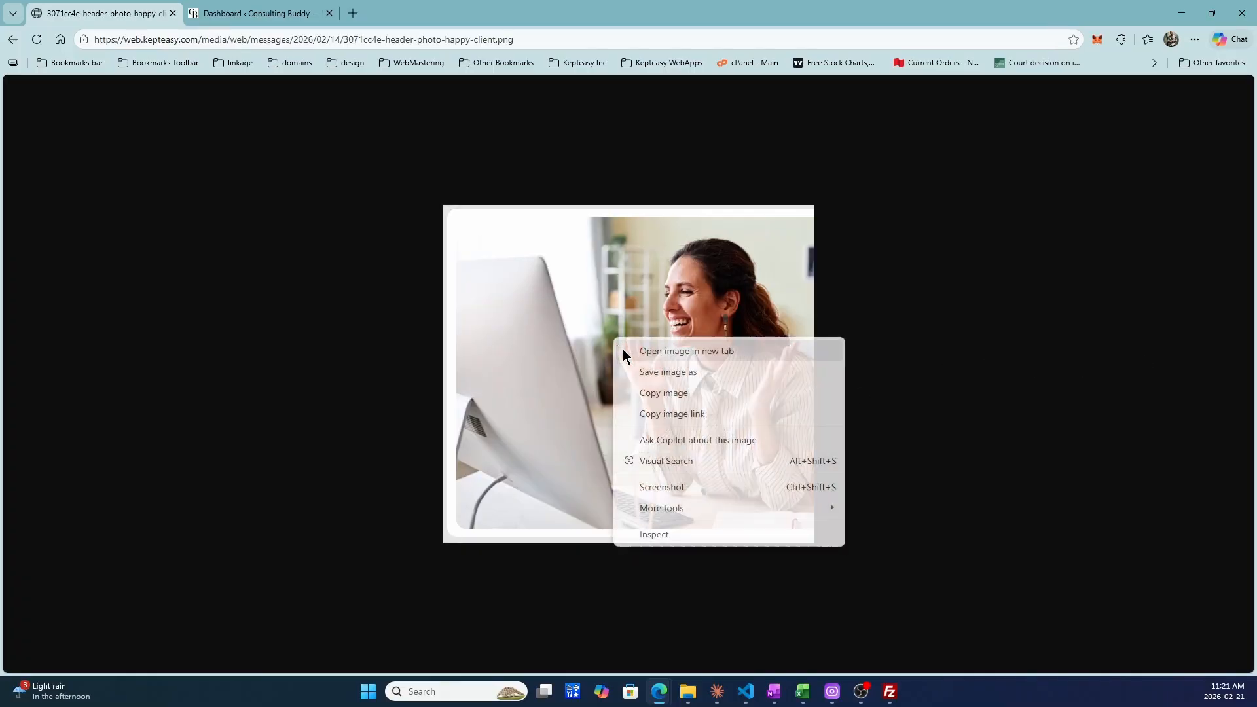
left_click(670, 371)
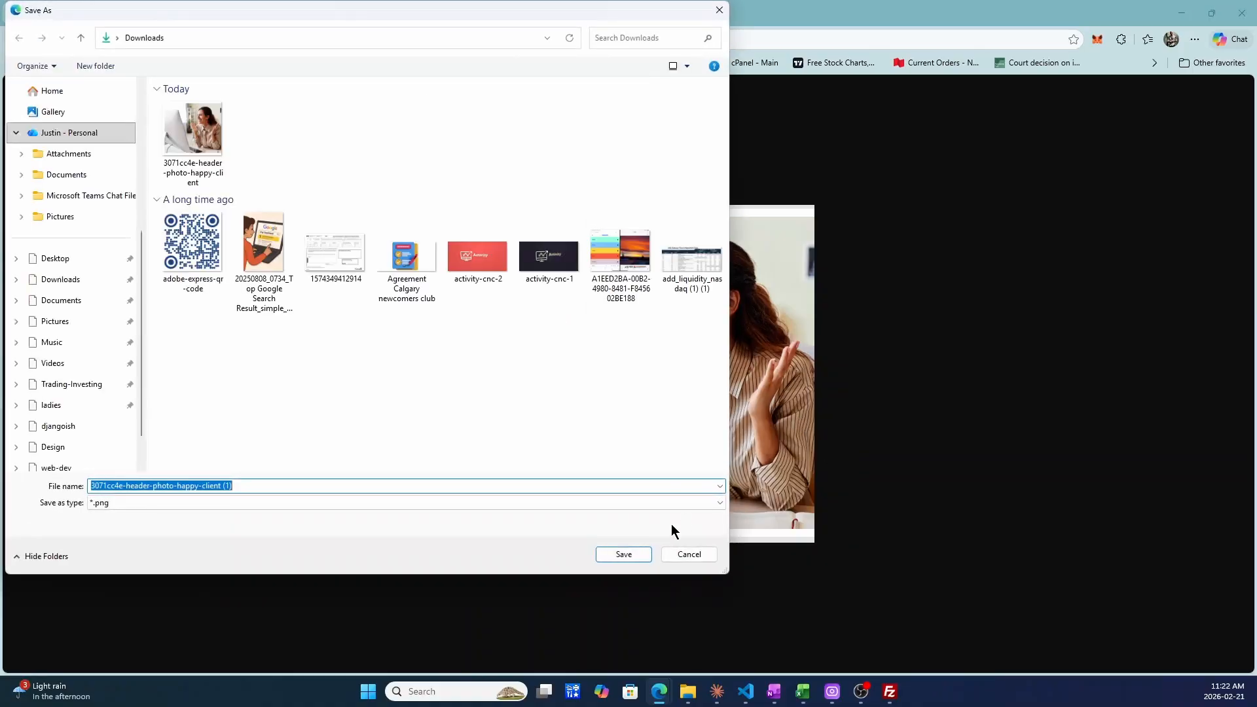
left_click(634, 556)
left_click(13, 40)
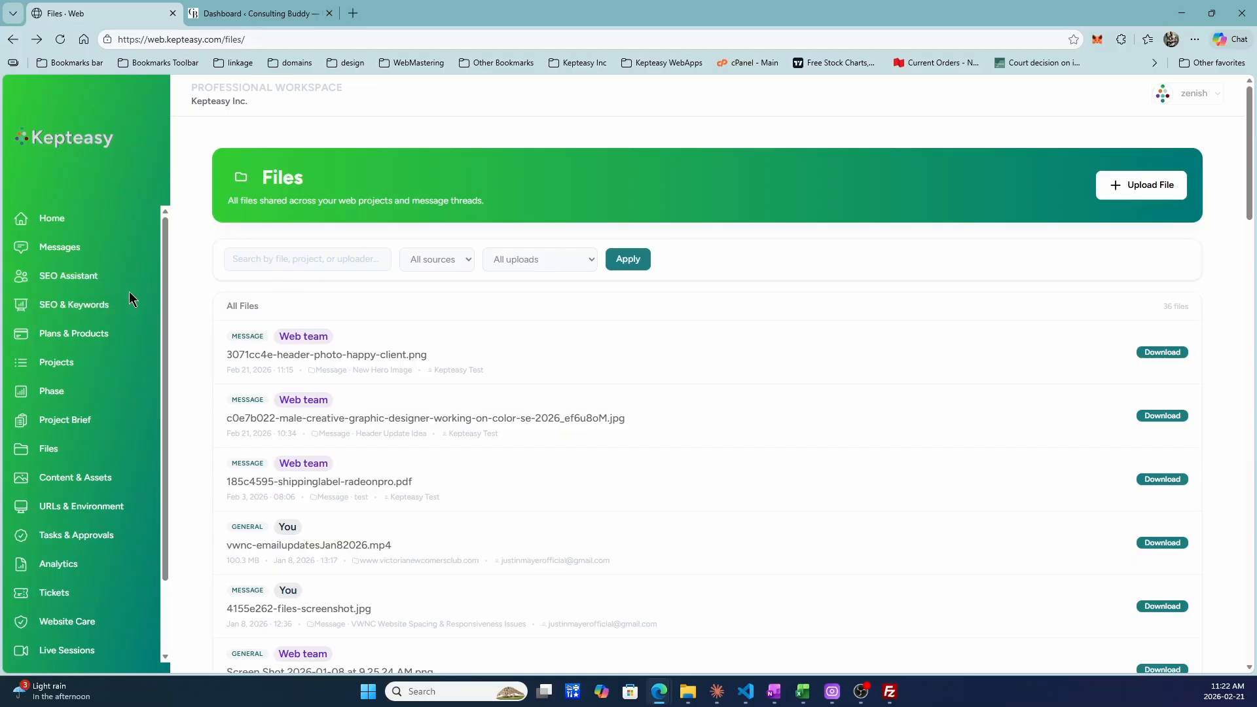
Step: Start a new task under Tasks & Approvals from the "Create homepage mockup" template
scroll(78, 340, "down", 3)
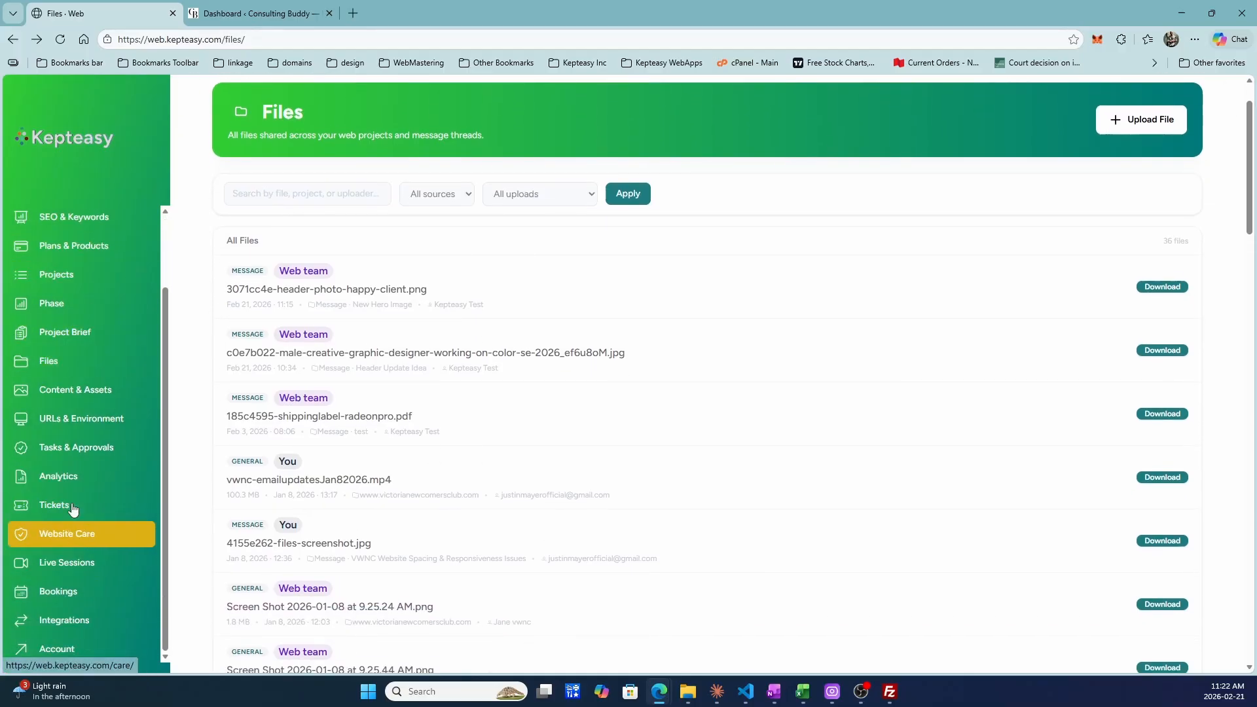
left_click(60, 451)
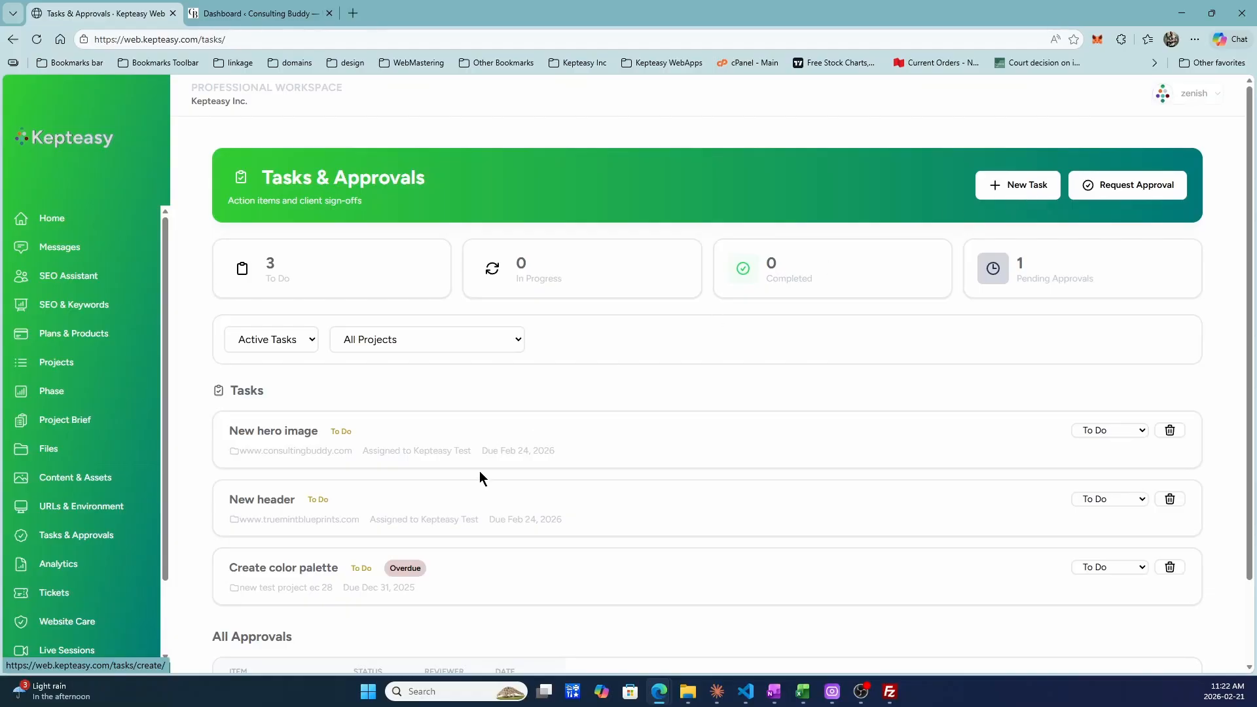
left_click(1010, 187)
left_click(648, 356)
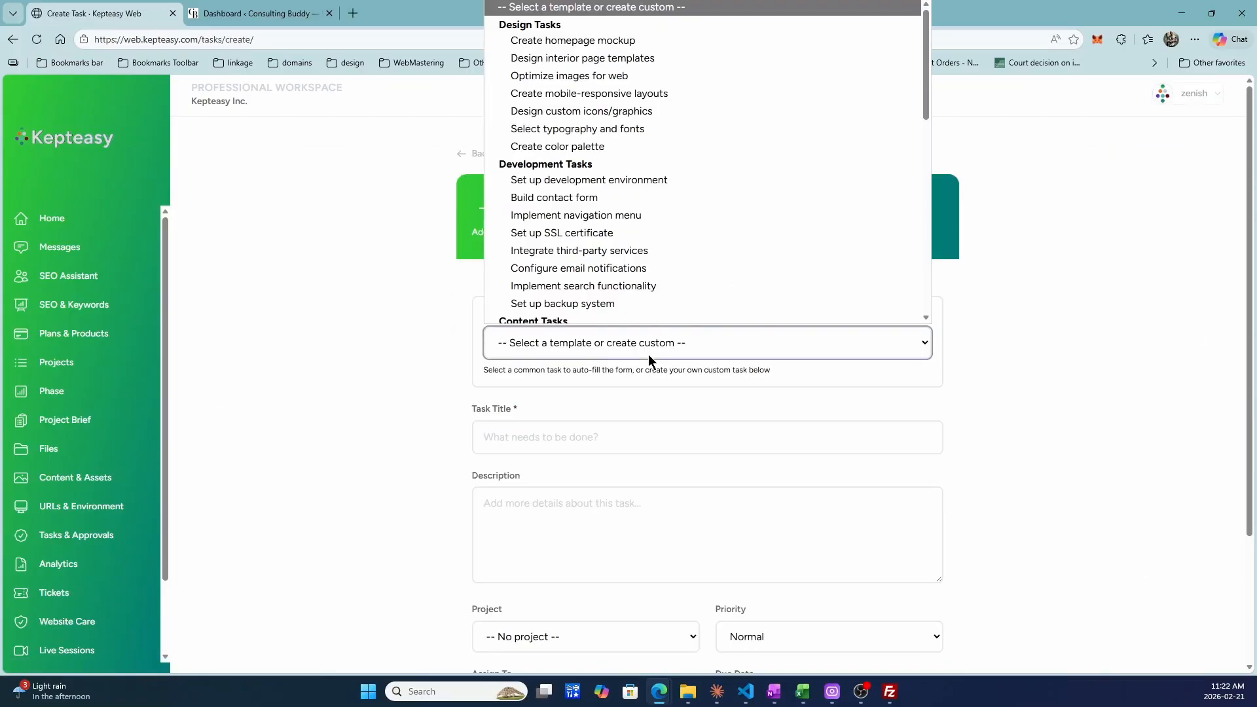
left_click(567, 43)
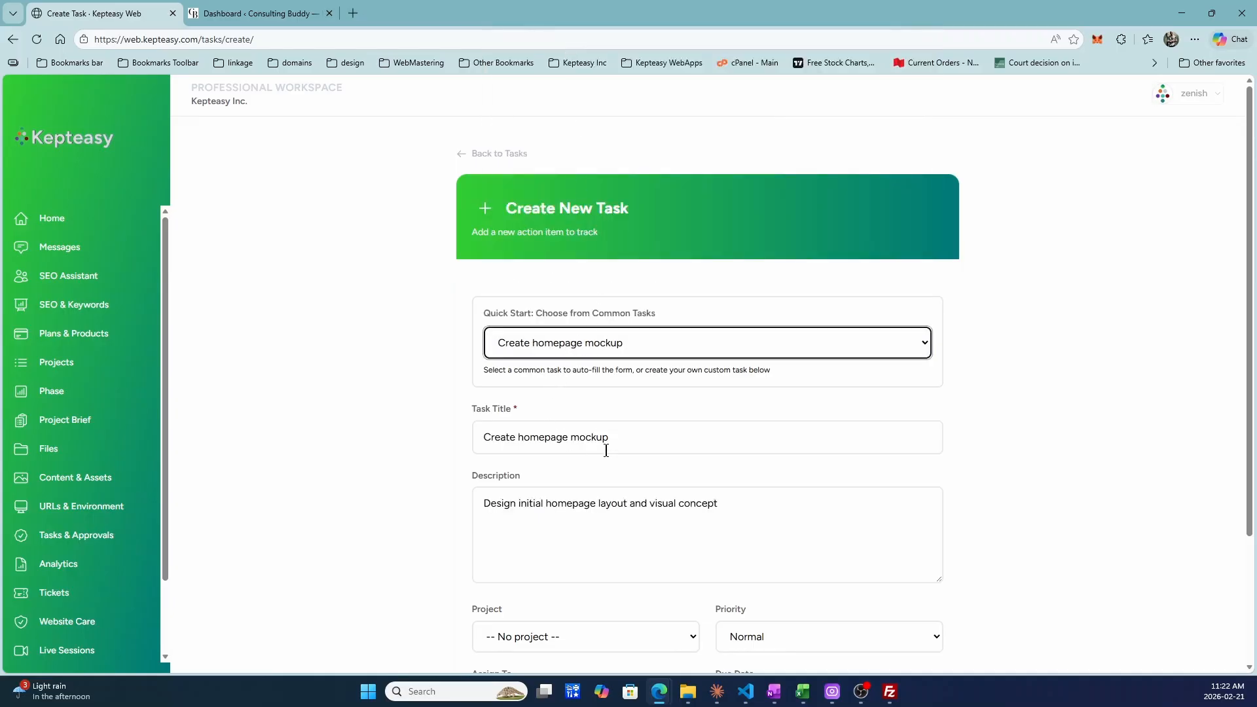
Step: Replace the task title with "Update hero image on home page" and the description with "Update hero image on homepage"
left_click_drag(605, 450, 245, 399)
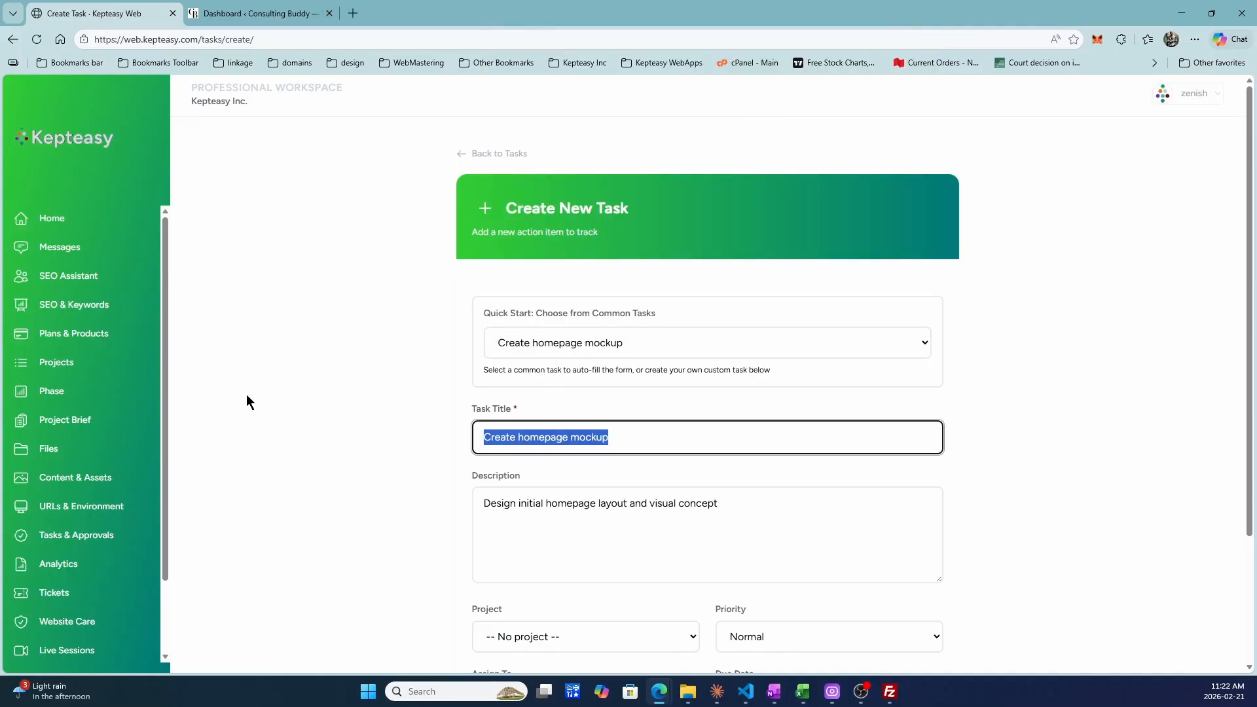
type("Update her")
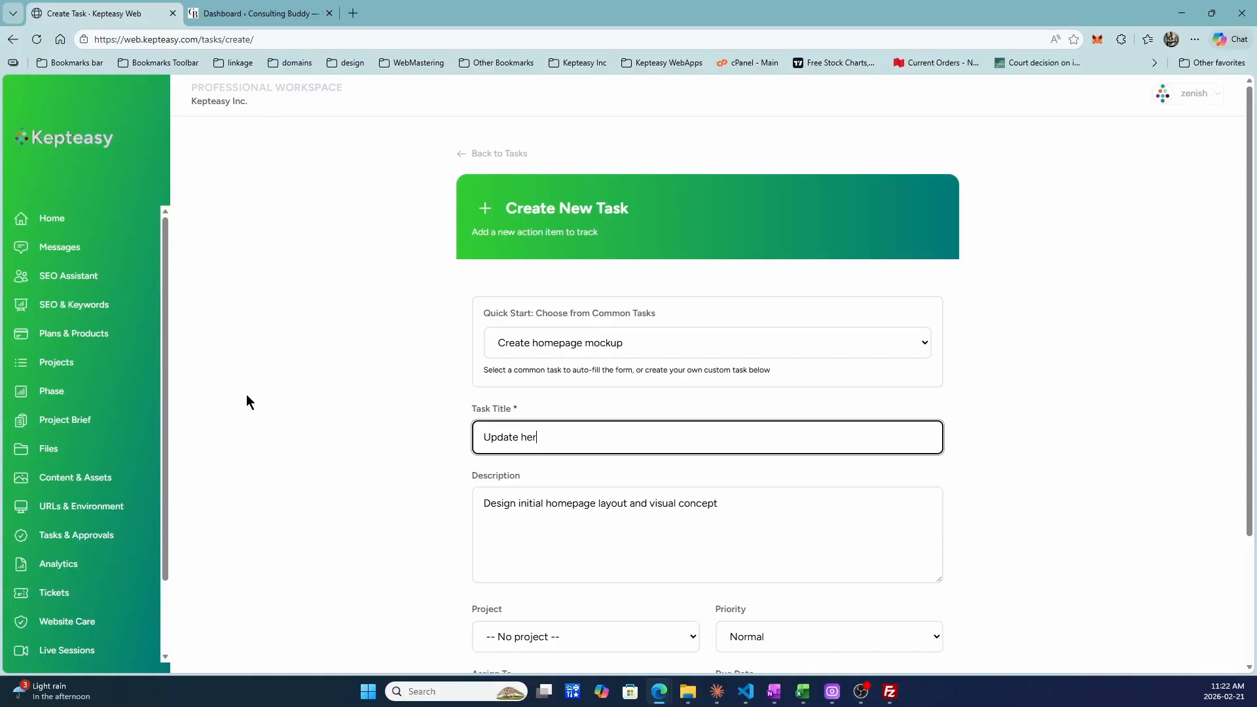
type("o image on home page")
key("Tab")
key("ctrl+a")
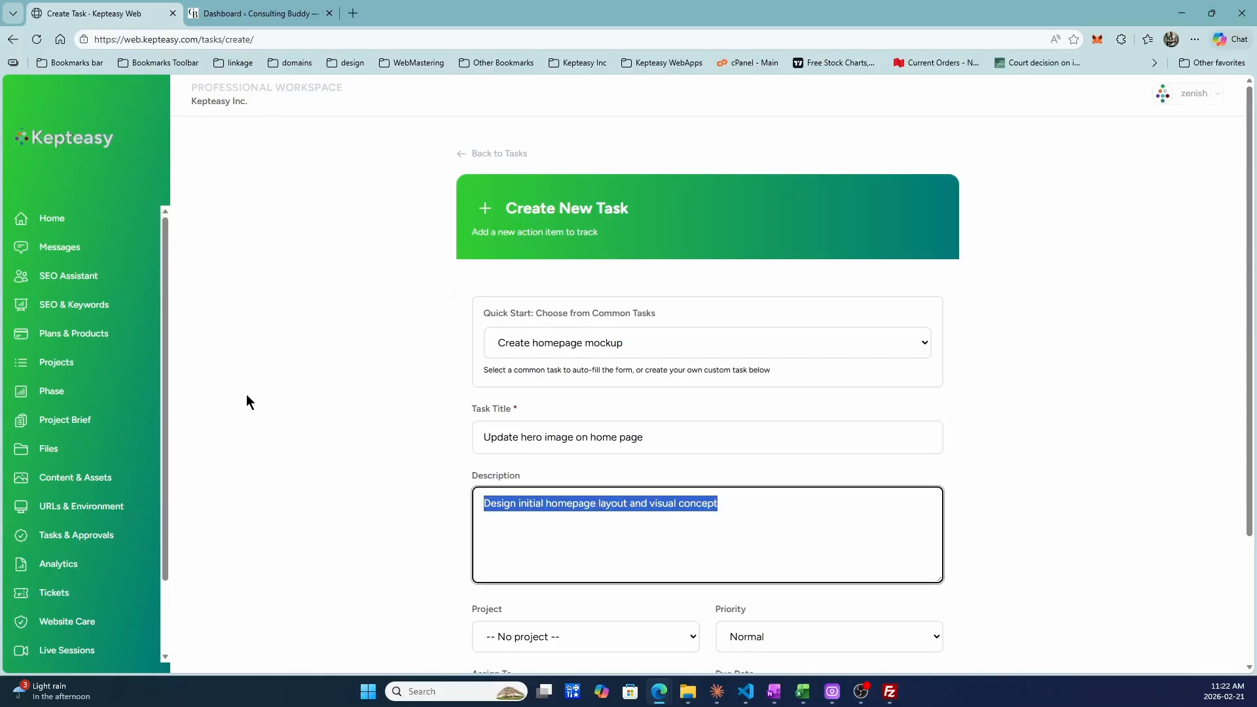
type("Upda")
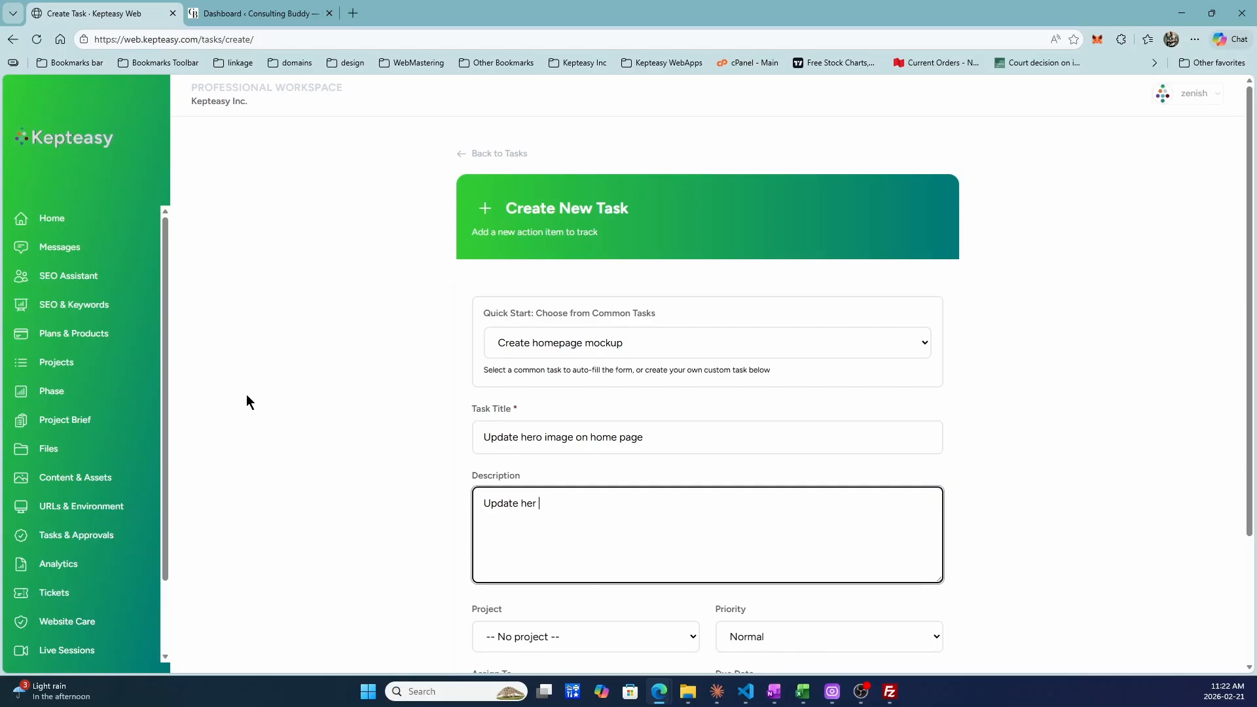
type("te hero image on homepate")
key("BackSpace")
scroll(383, 355, "down", 3)
left_click(567, 466)
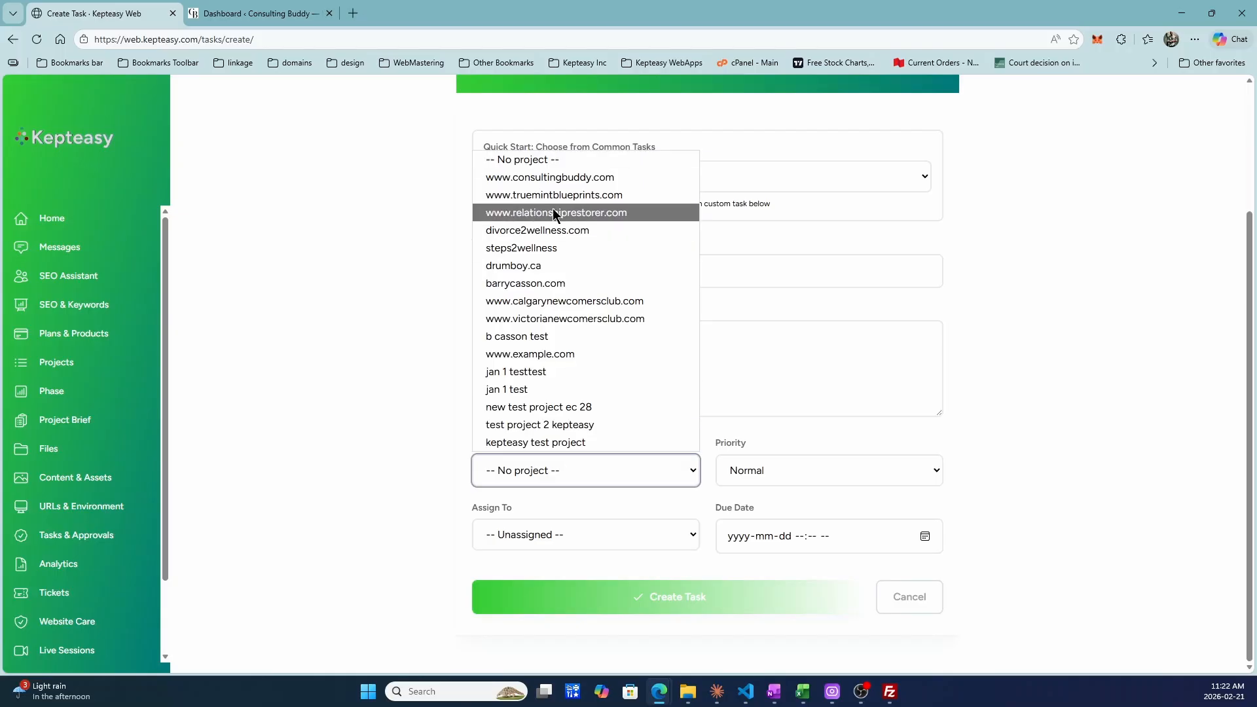
left_click(551, 176)
left_click(530, 532)
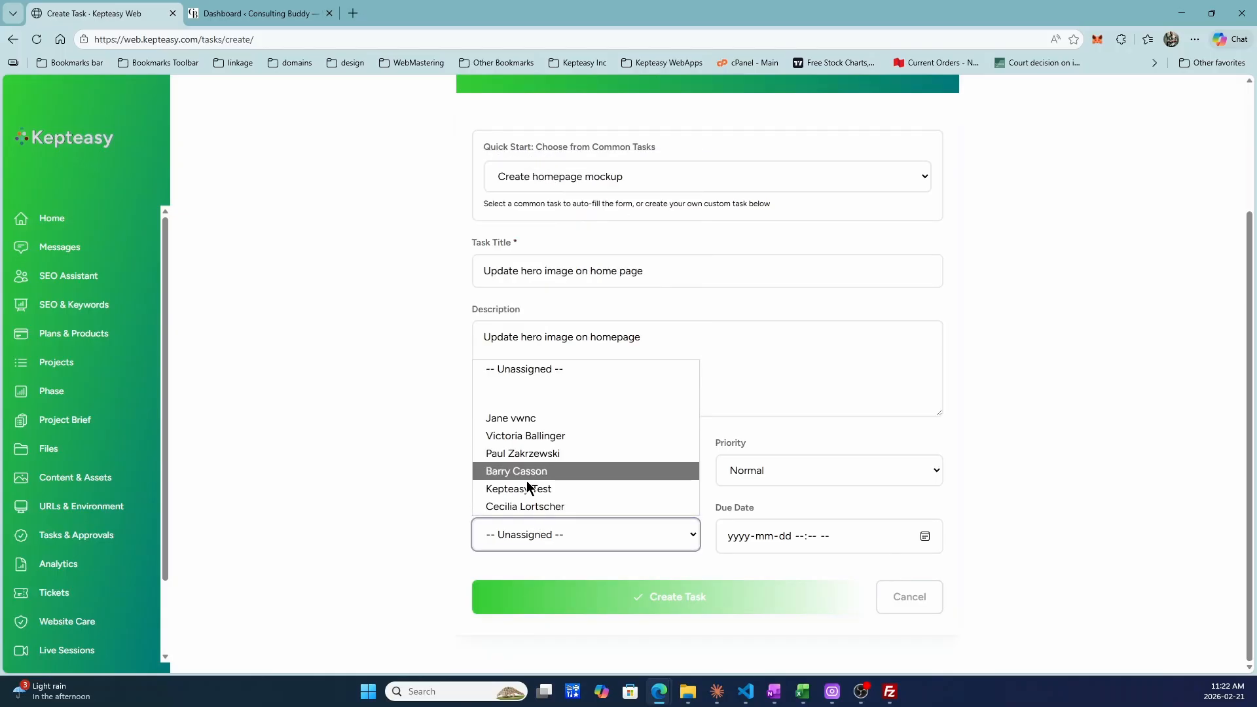
left_click(528, 487)
Step: Set the task's due date to February 25, 2026 and create the task
left_click(794, 470)
left_click(846, 557)
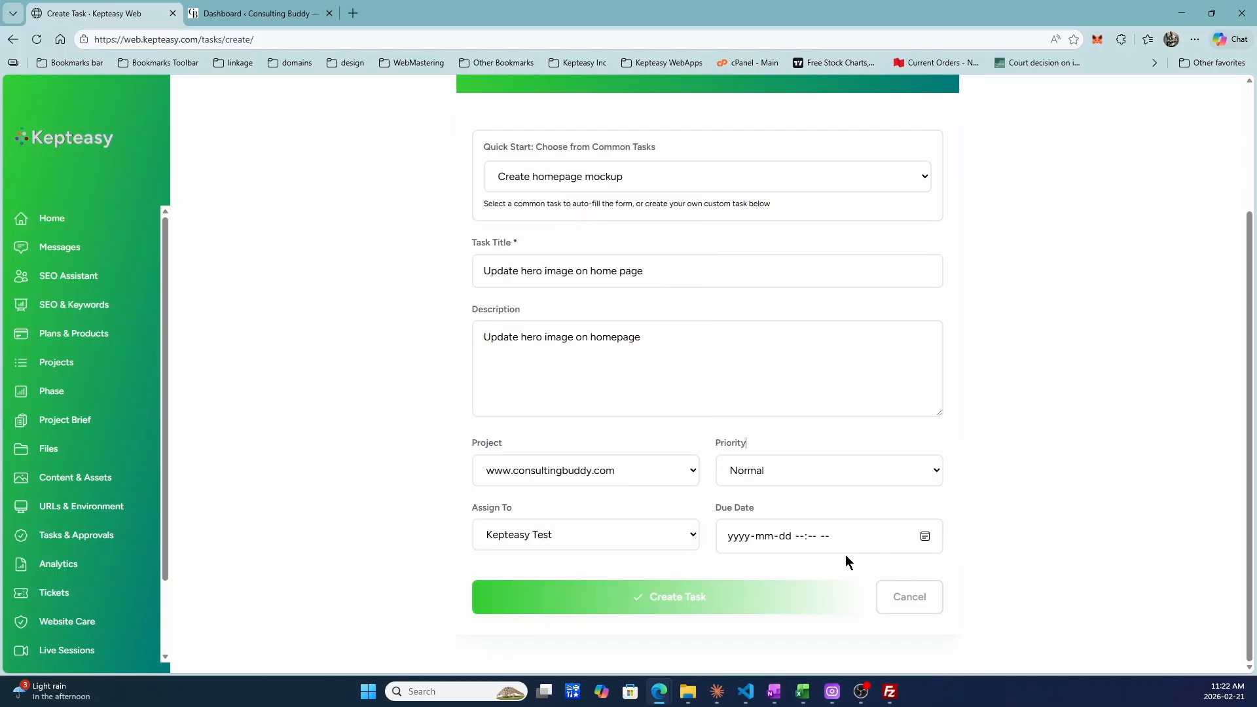
left_click(923, 537)
left_click(786, 445)
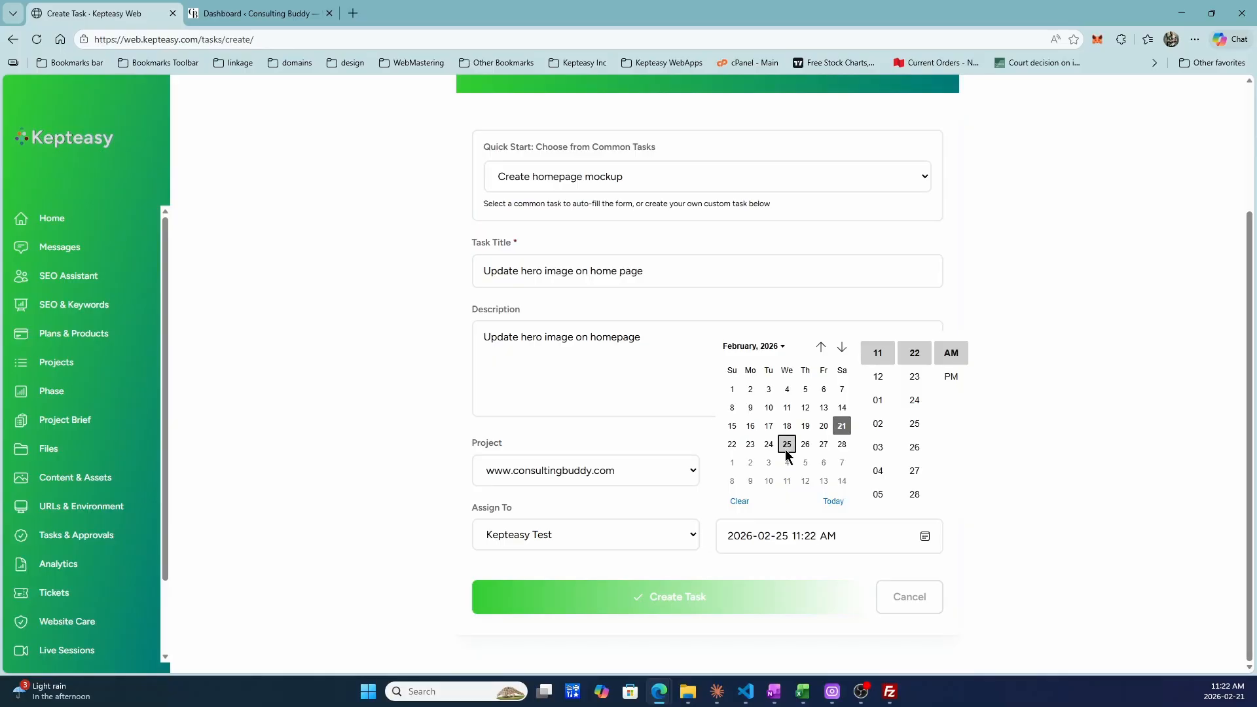
left_click(610, 599)
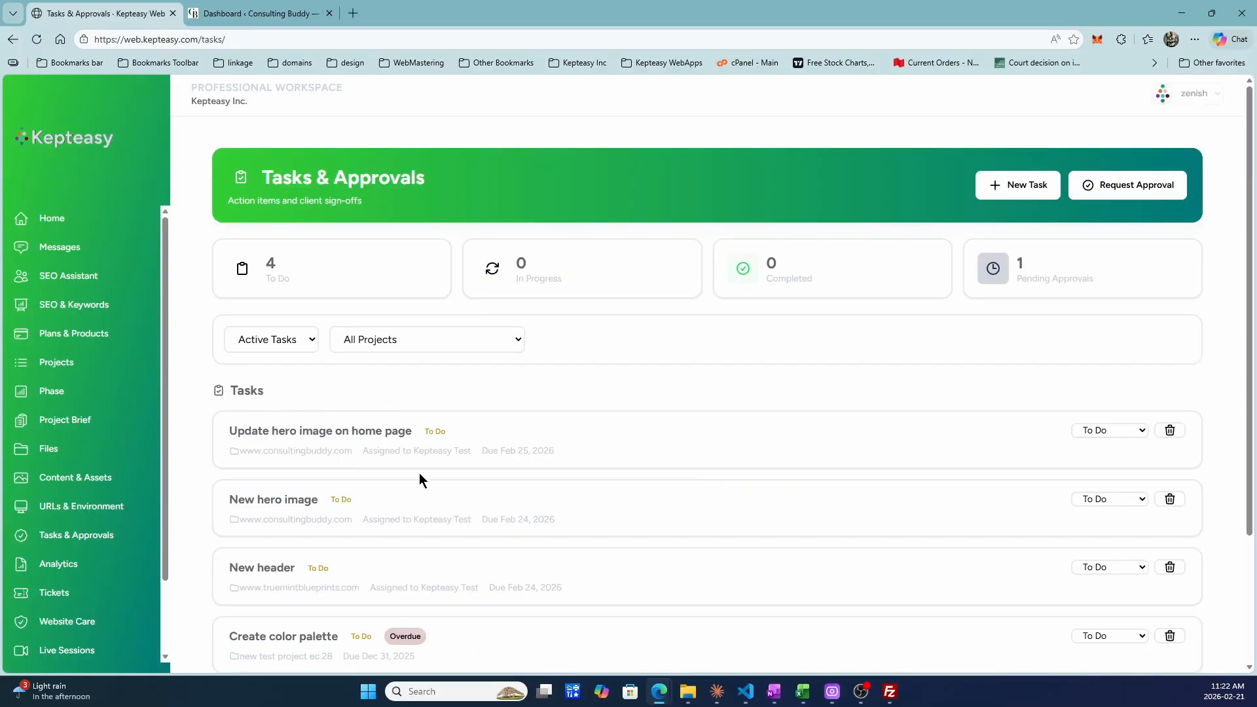
Step: Set the status of the "Update hero image on home page" task to In Progress
left_click(1130, 429)
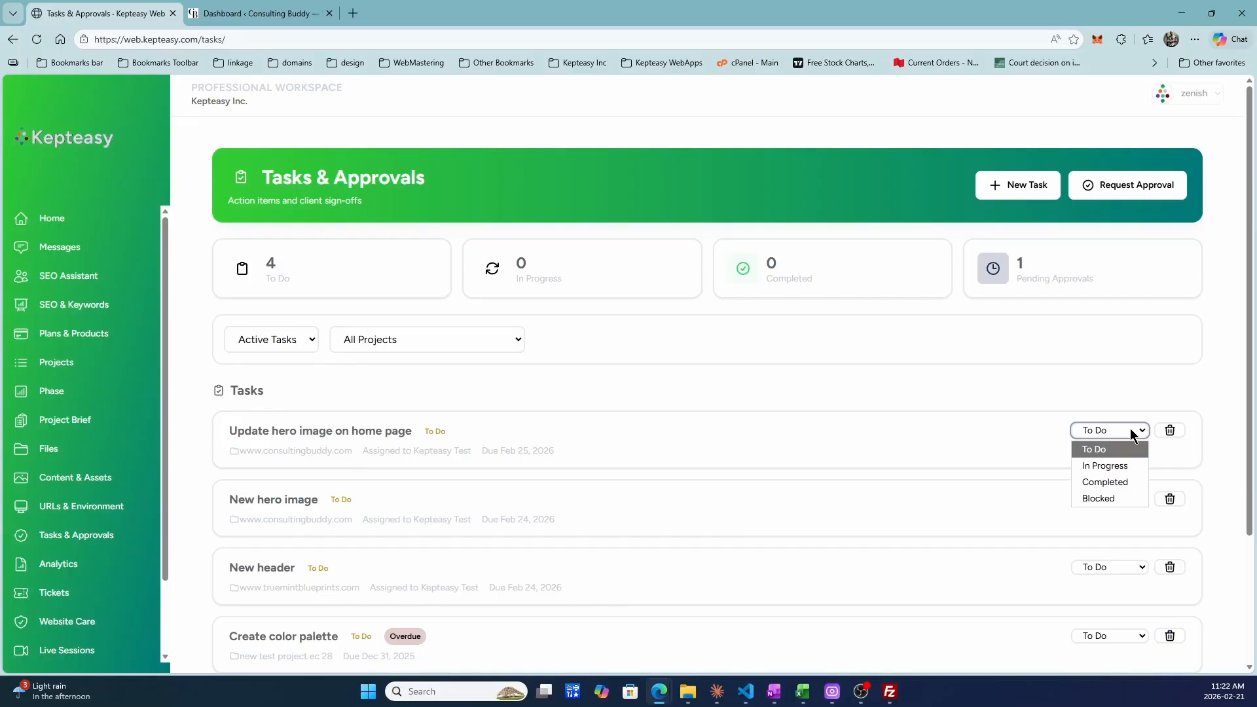
left_click(1109, 466)
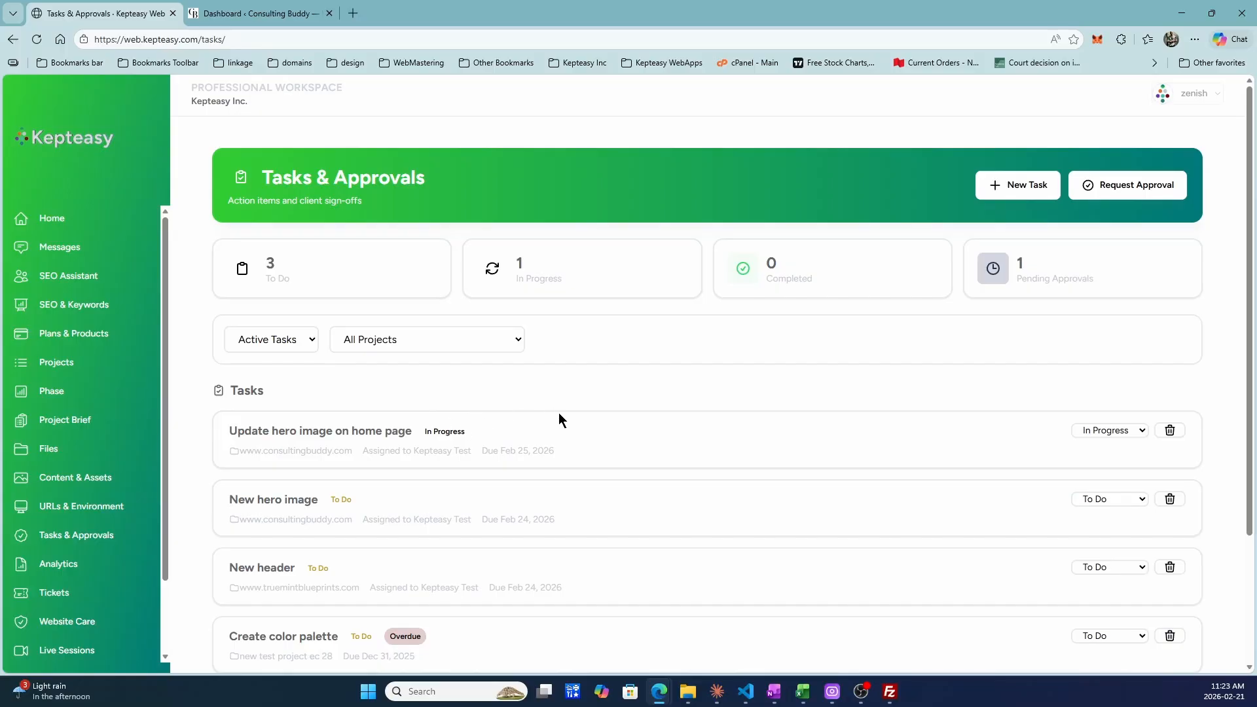
scroll(65, 426, "down", 1)
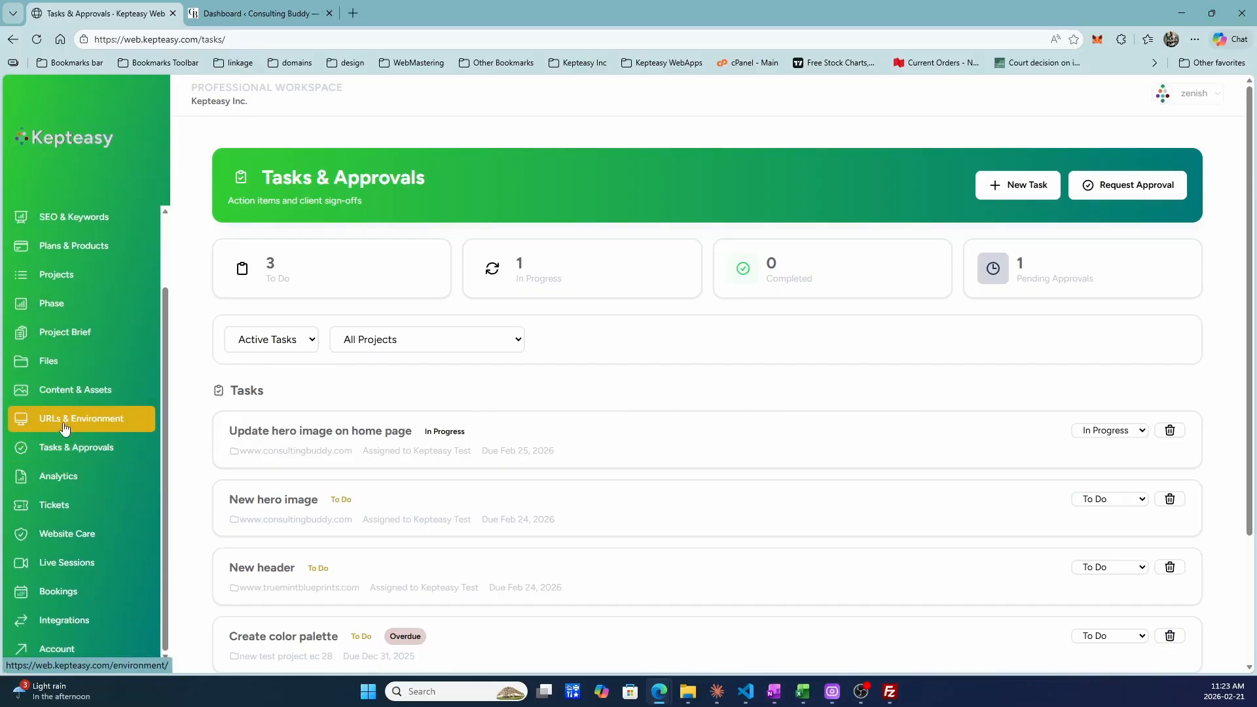
left_click(65, 426)
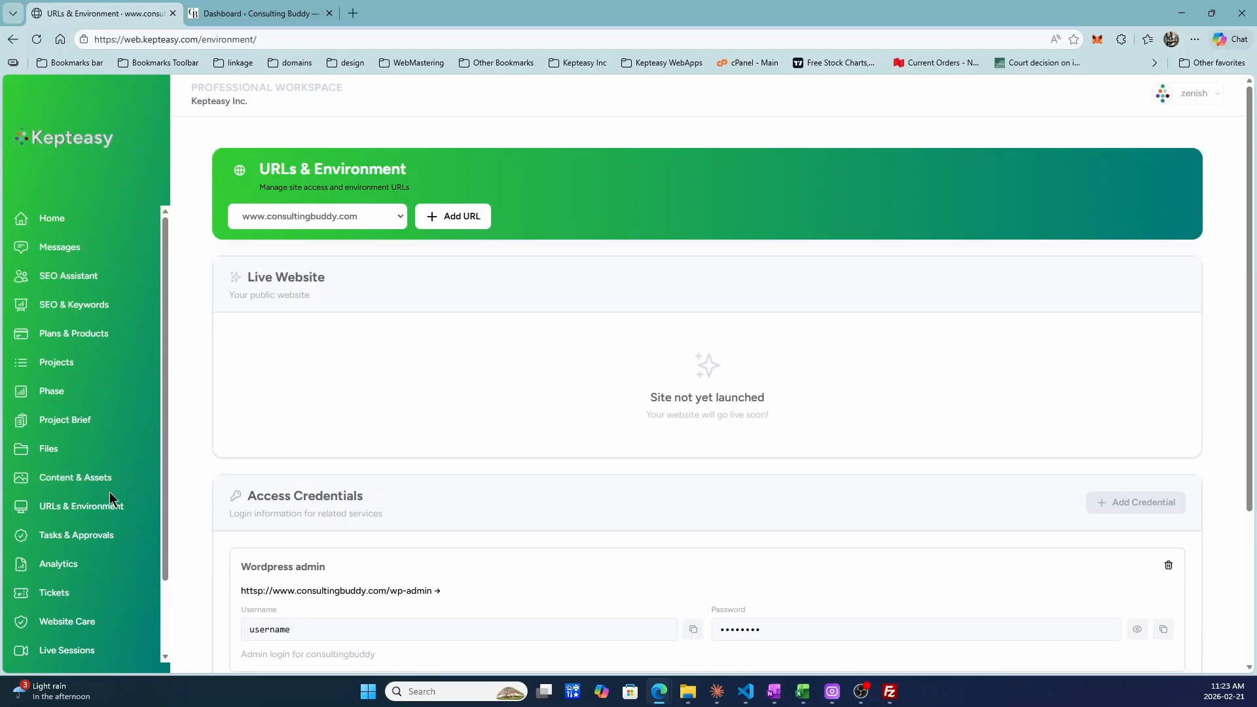
scroll(369, 282, "down", 3)
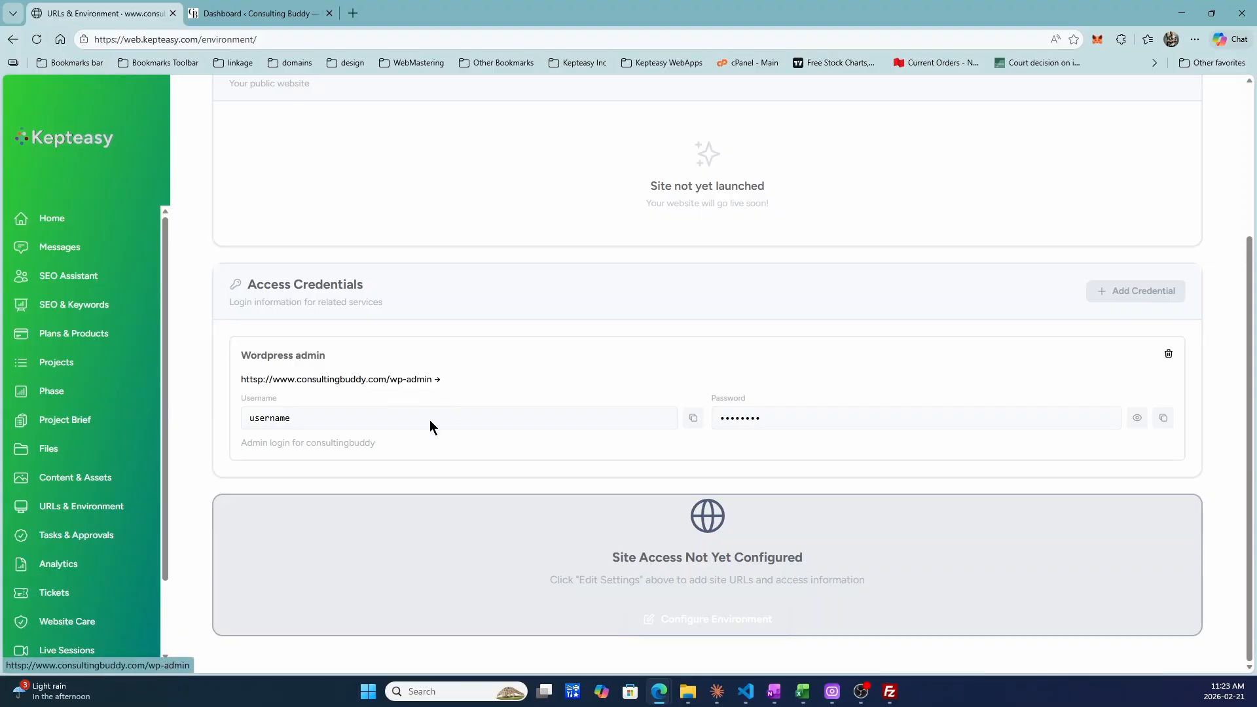
left_click_drag(356, 421, 188, 422)
left_click(764, 418)
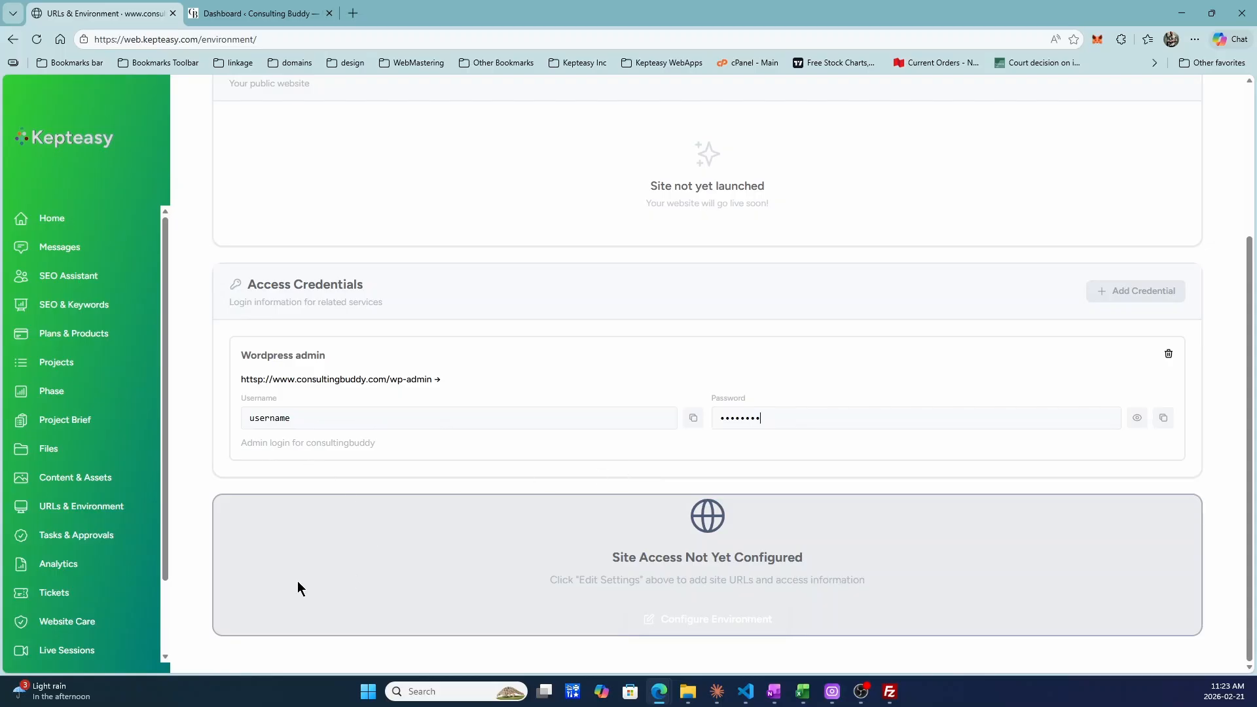
Step: Switch to the Consulting Buddy WordPress site and open the Home A draft page for editing with Divi
left_click(252, 13)
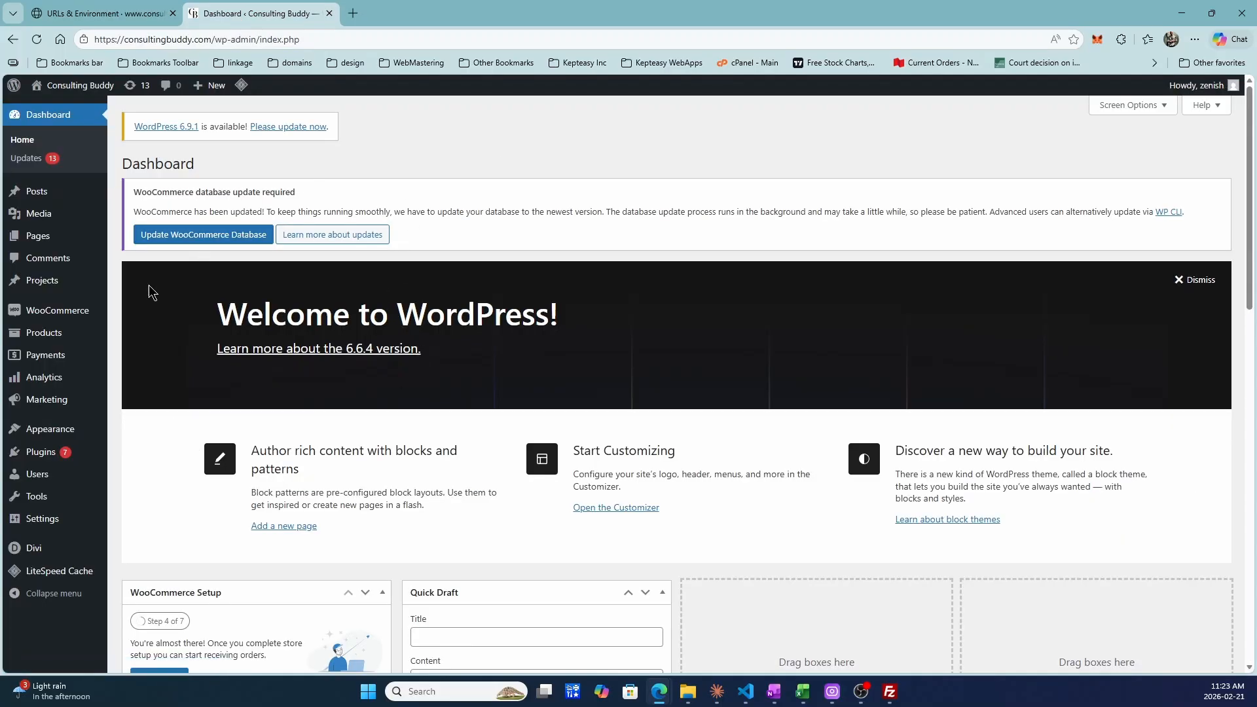
left_click(38, 236)
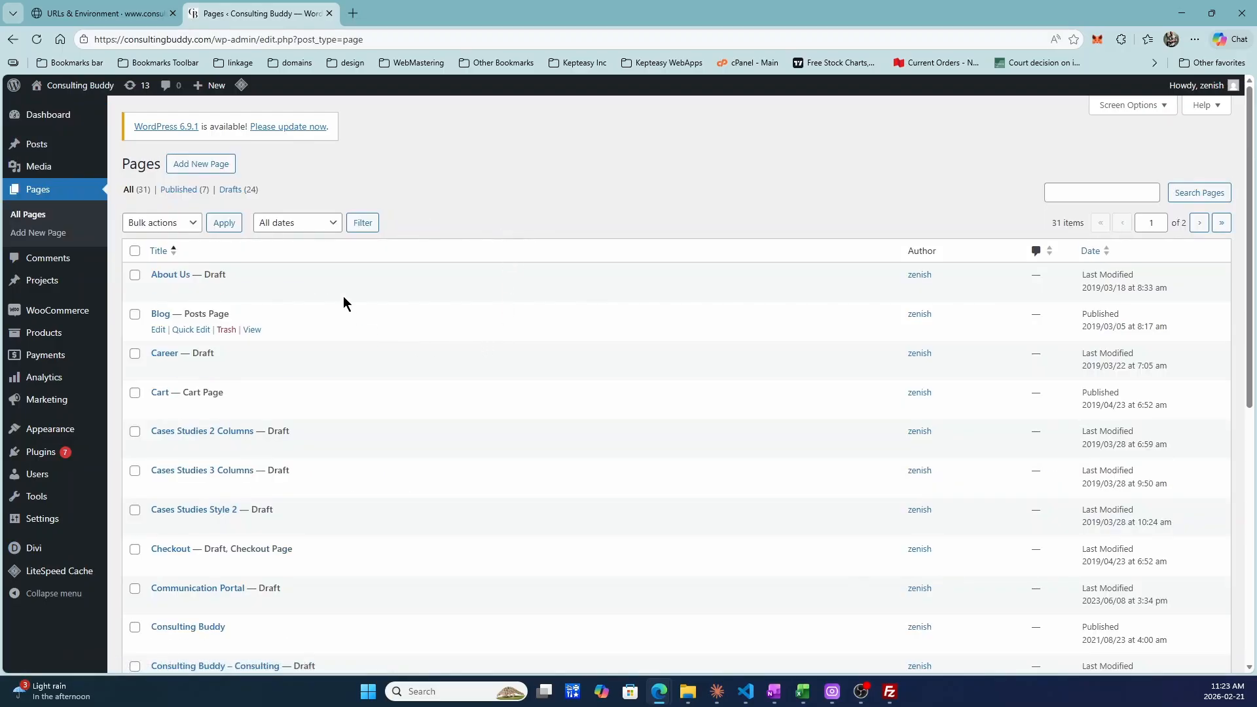
scroll(339, 295, "down", 7)
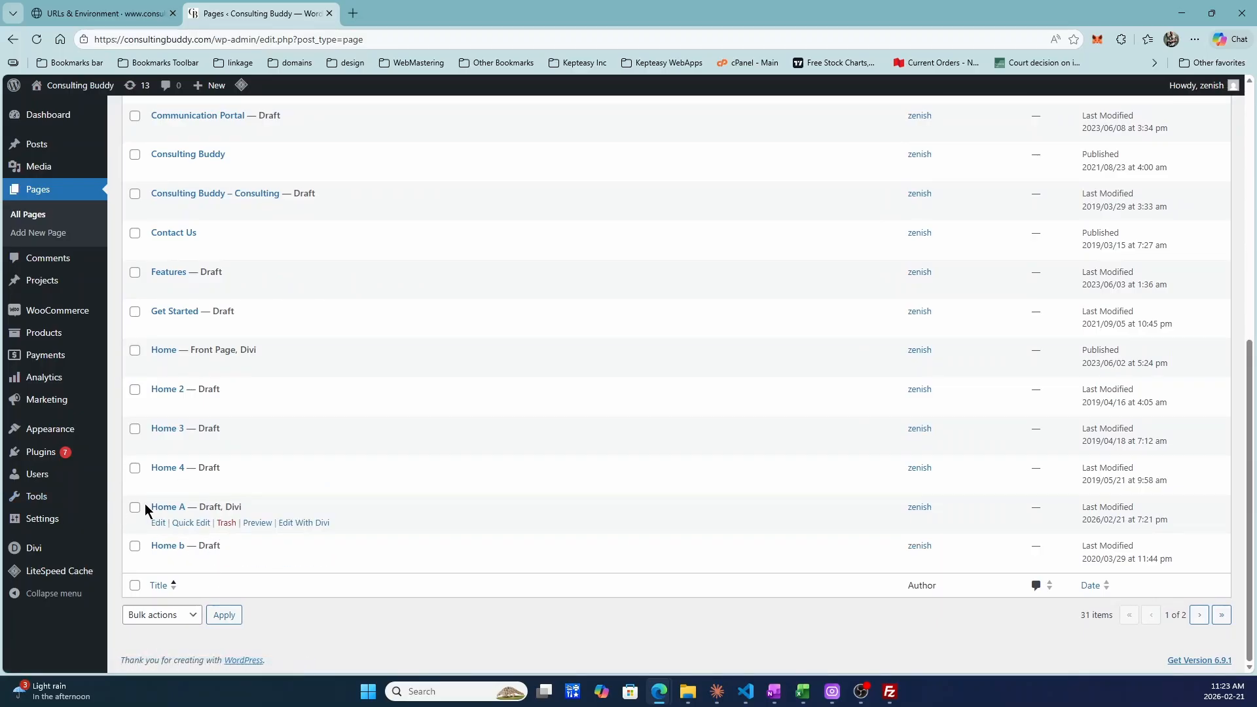
left_click(307, 523)
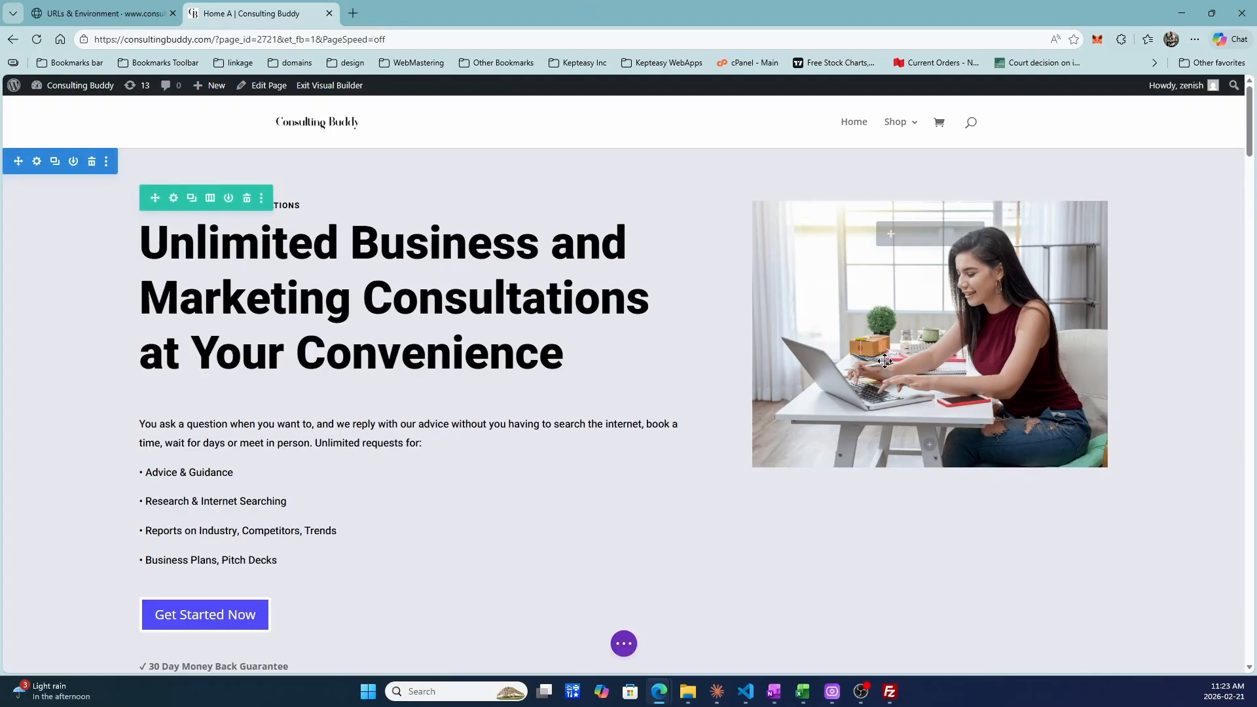
Step: Upload 3071cc4e-header-photo-happy-client (1) from Downloads to the media library as the replacement for the page's hero image
left_click(933, 269)
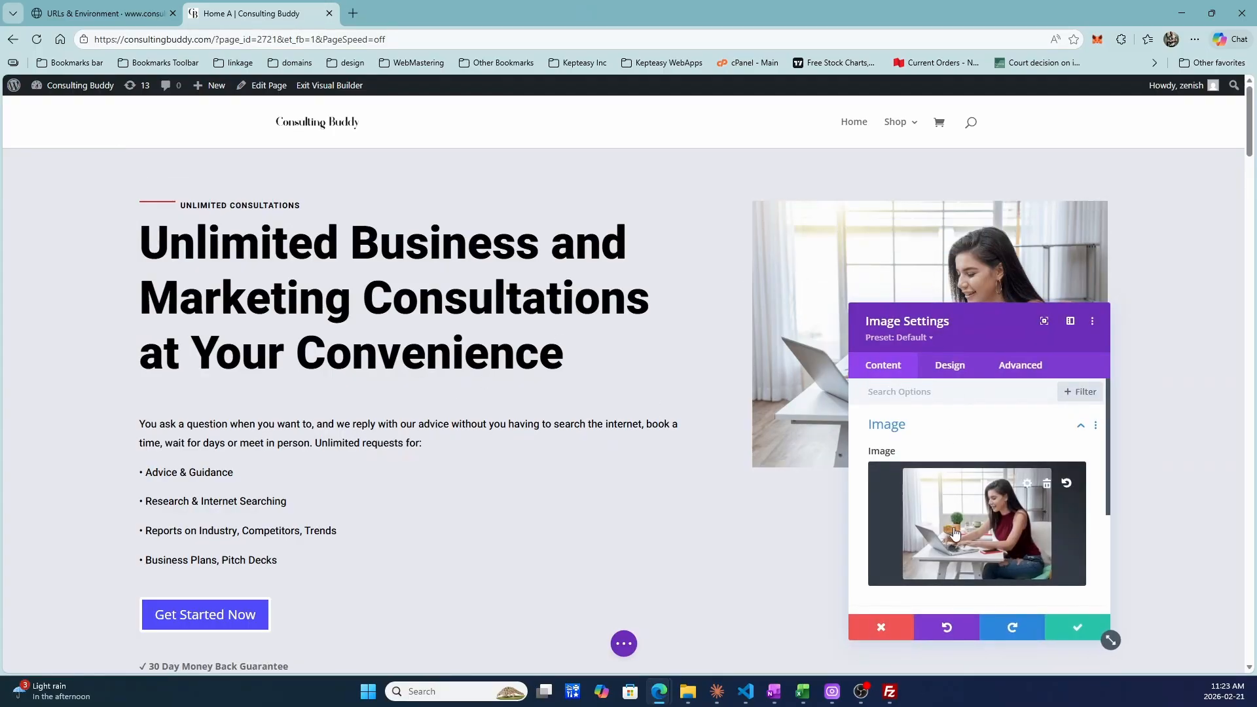
left_click(961, 520)
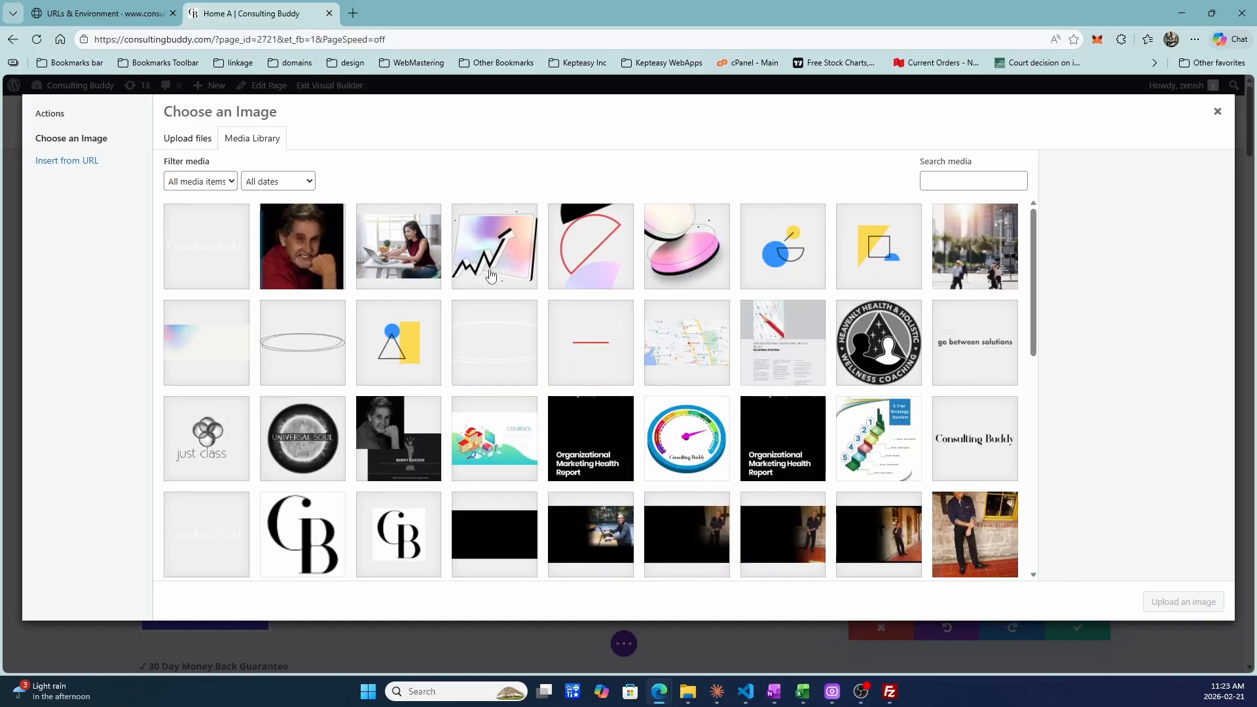
left_click(188, 140)
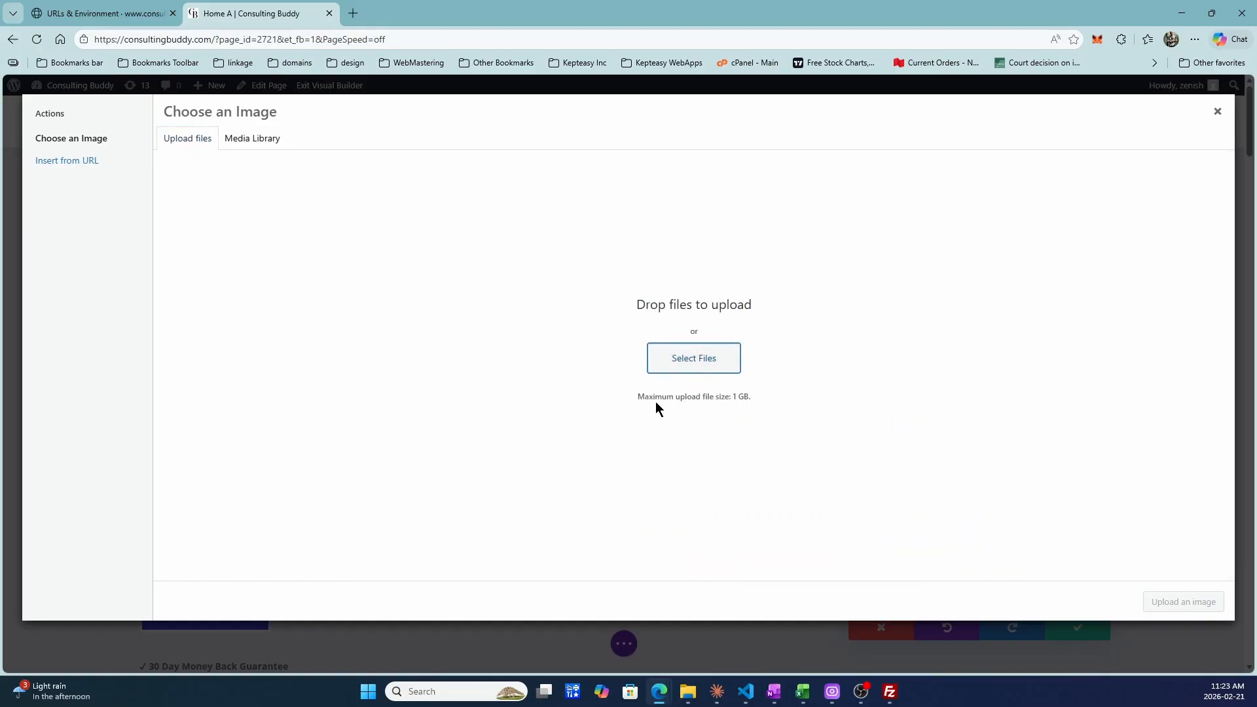
left_click(661, 367)
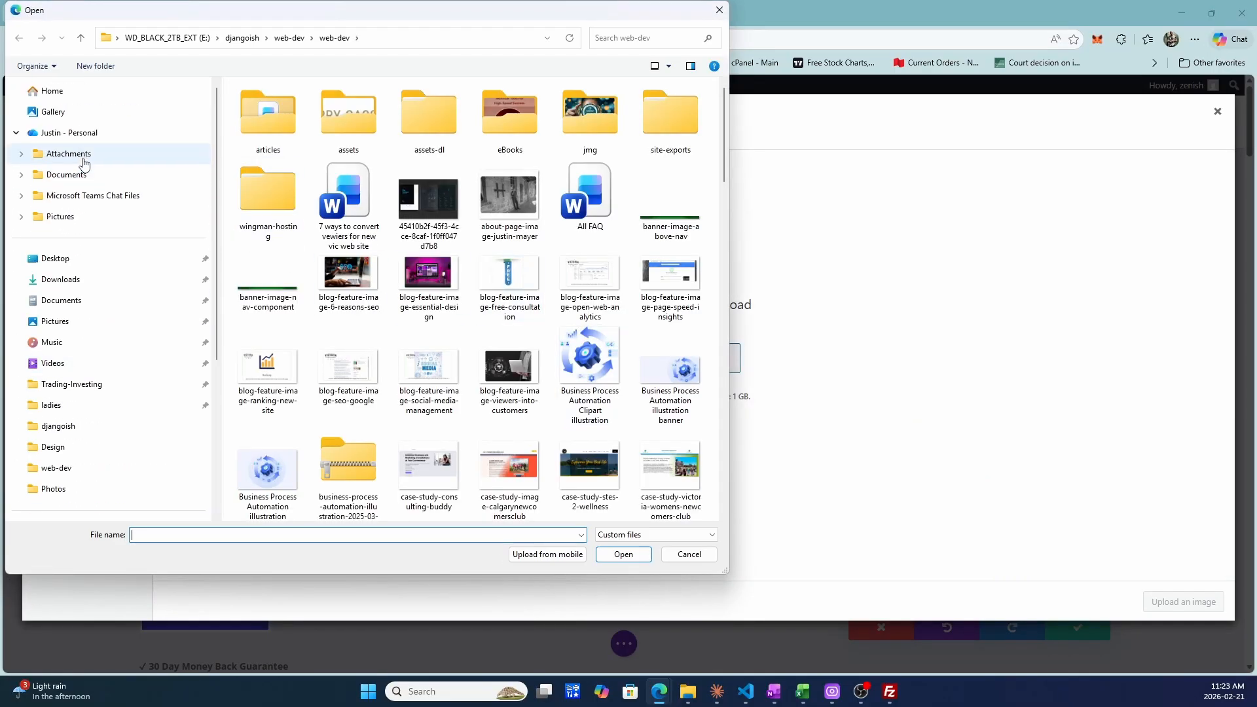
left_click(77, 281)
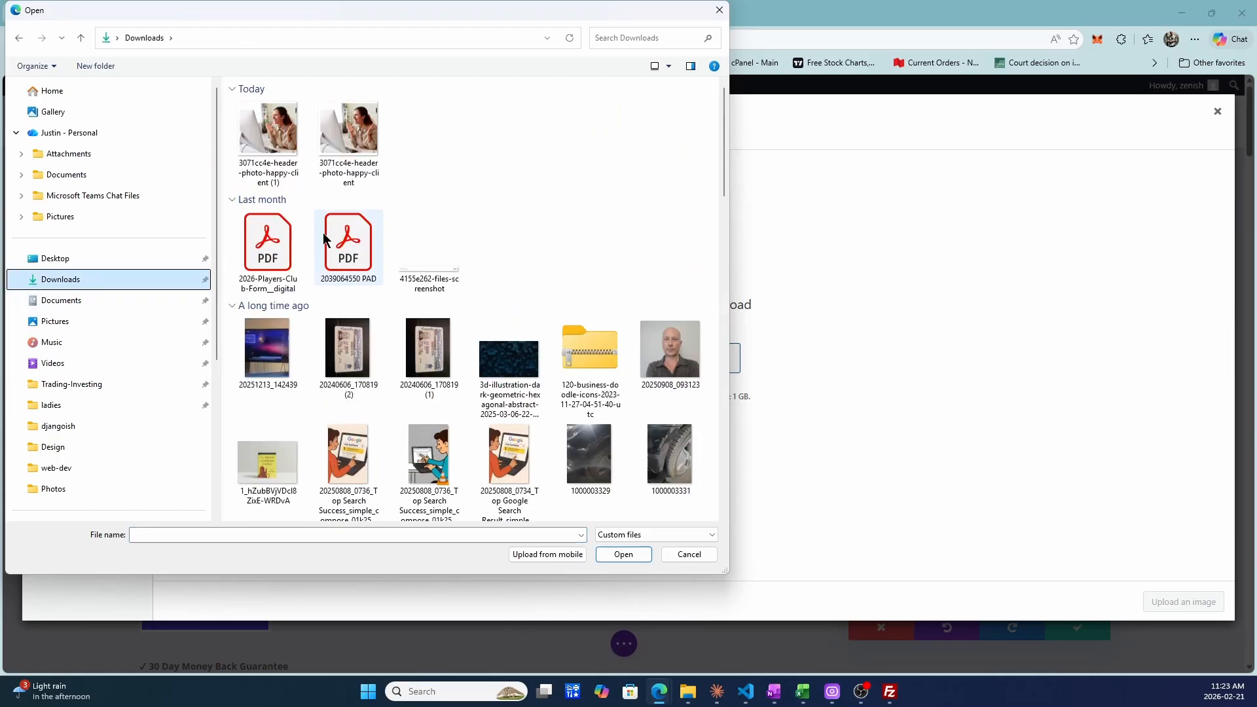
double_click(266, 134)
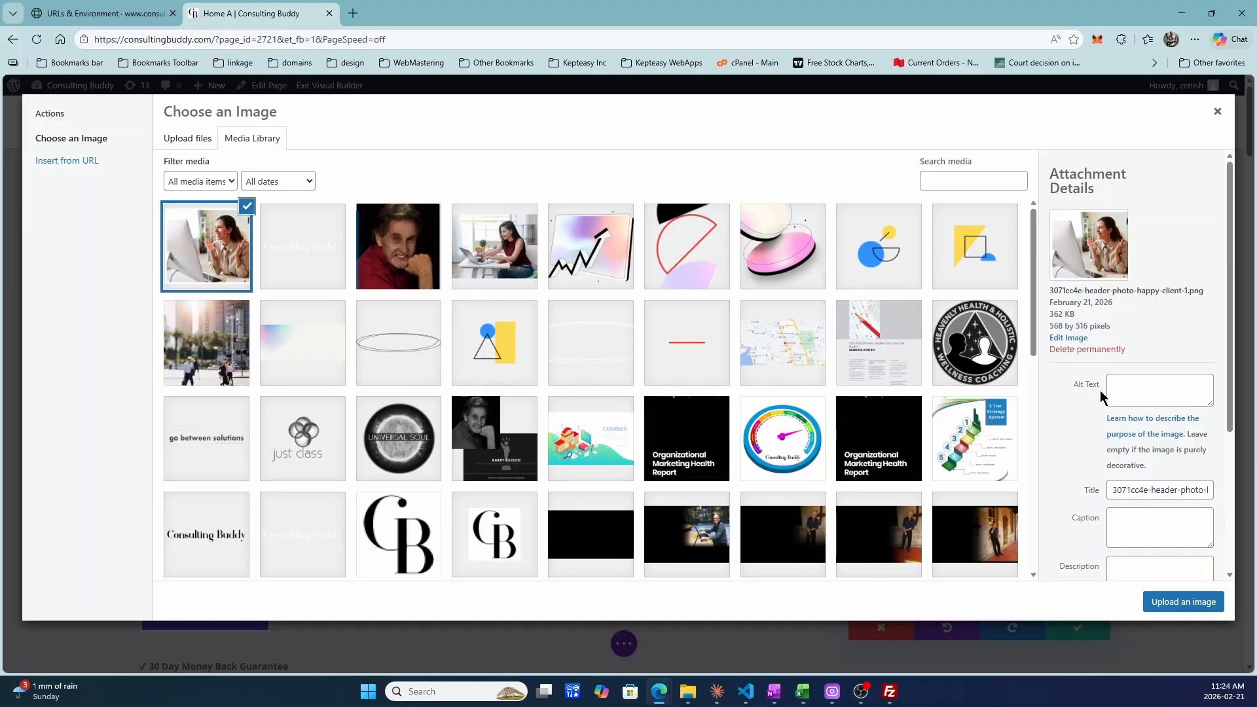
Step: Enter "Consulting the town i live in" as the uploaded image's alt text and insert it as the hero image
left_click(1142, 383)
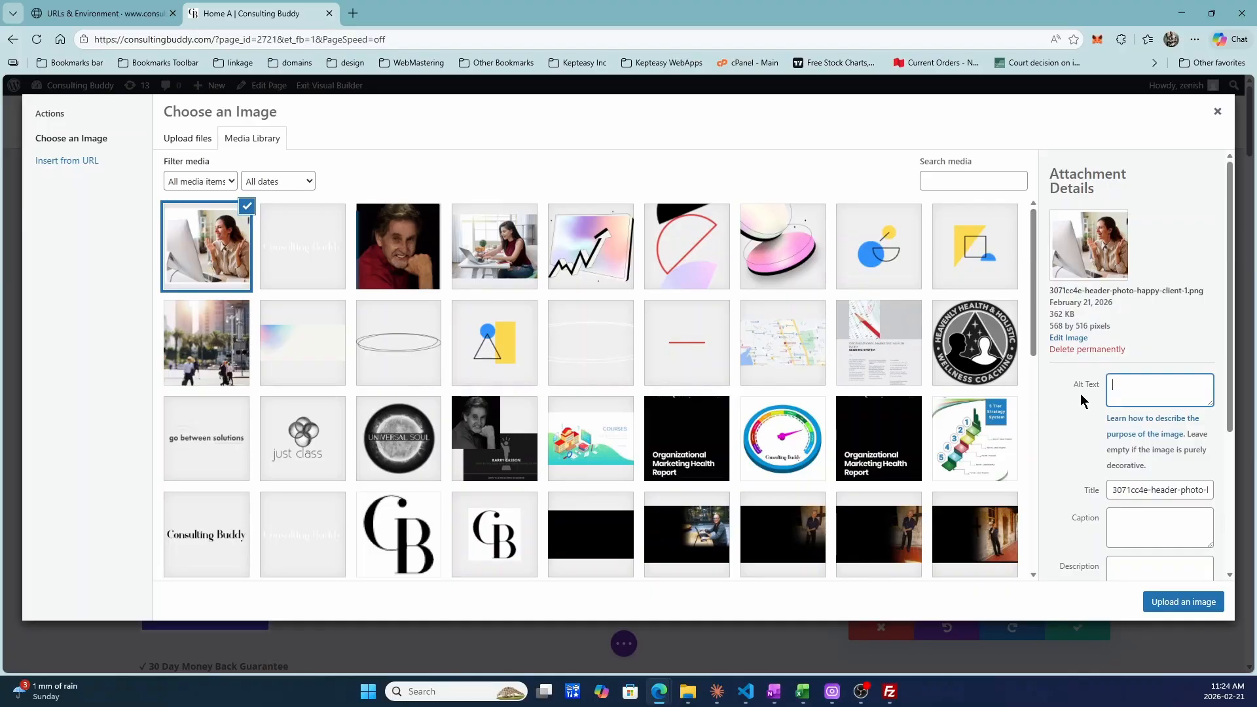
type("Consulting the town i live in")
key("ctrl+a")
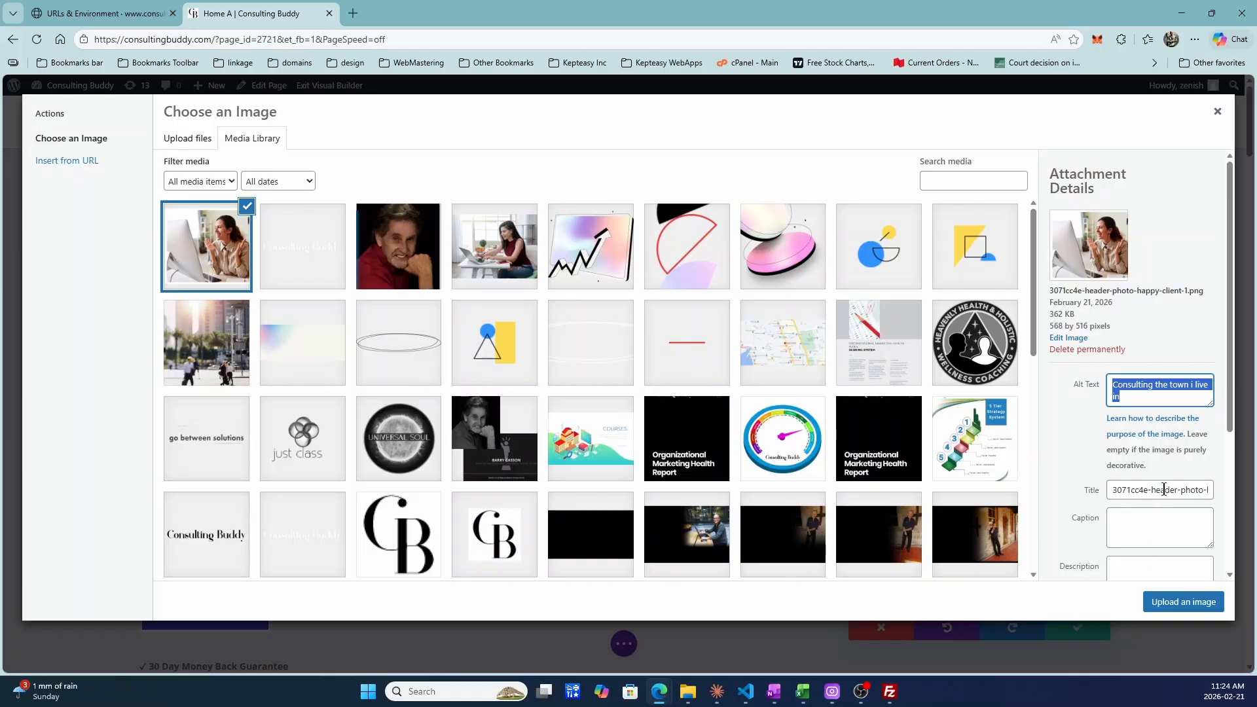
scroll(1162, 489, "down", 3)
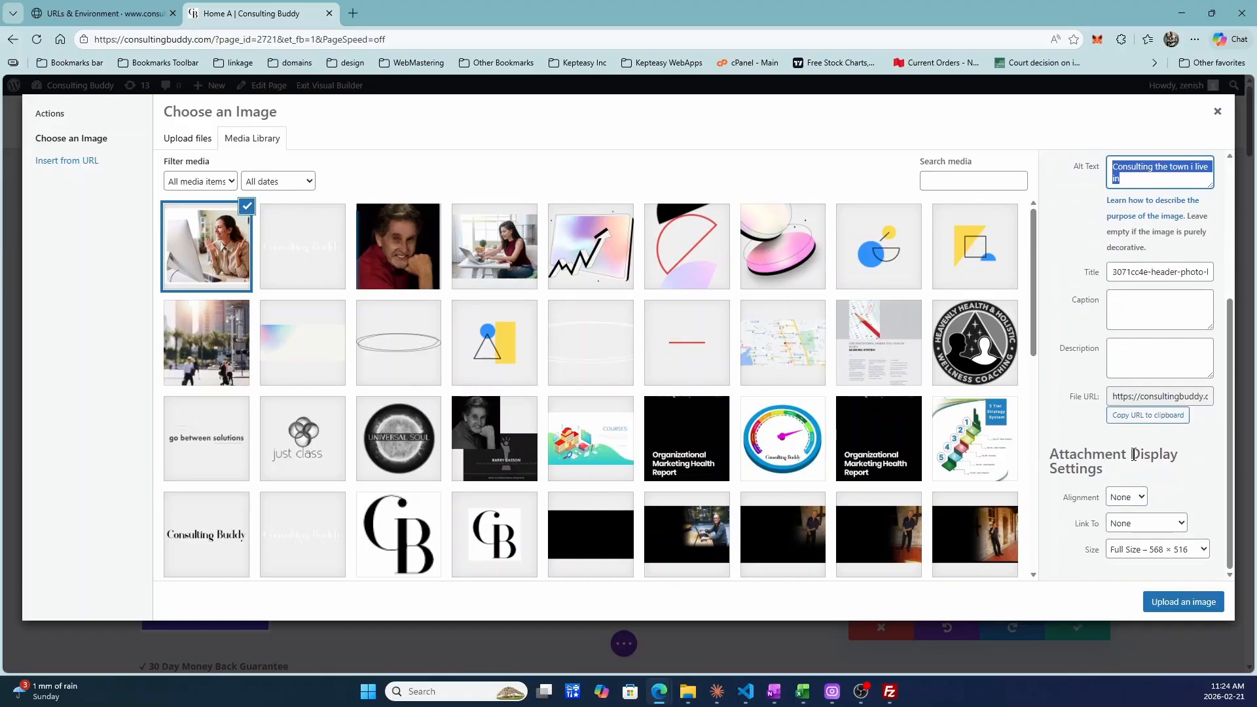
left_click(1181, 602)
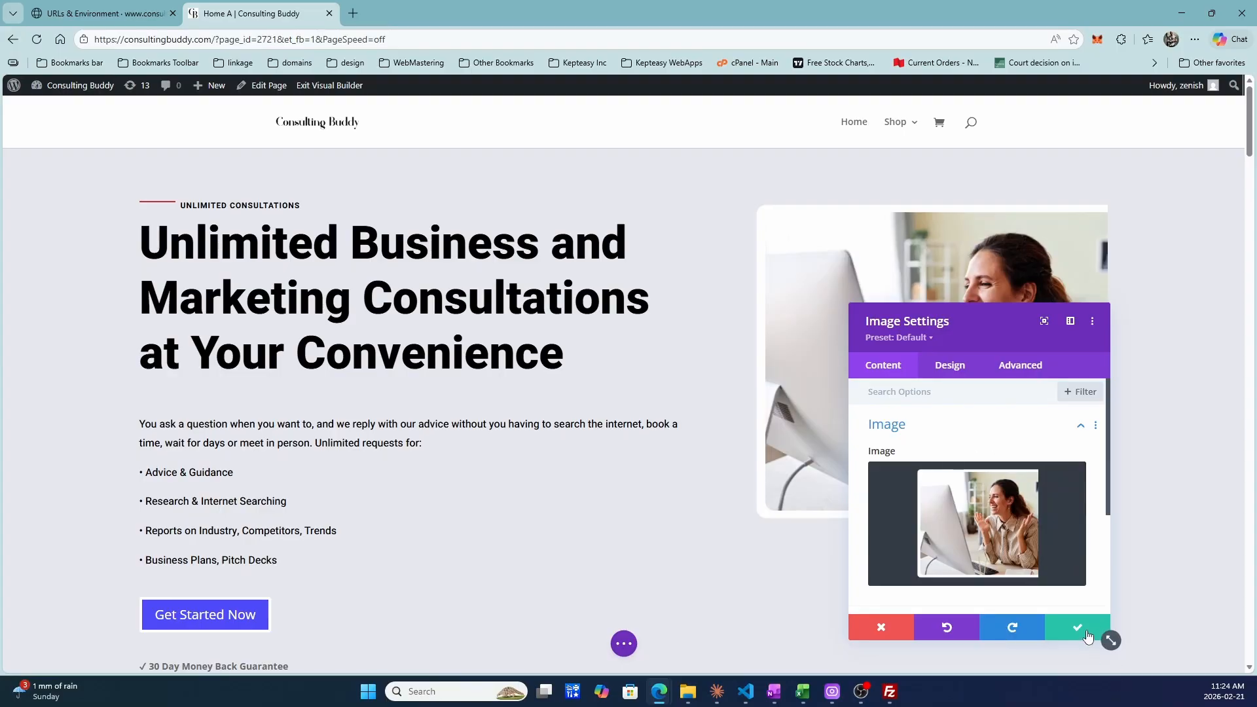
Step: Accept the hero image settings and save the Home A page as a draft
left_click(1106, 638)
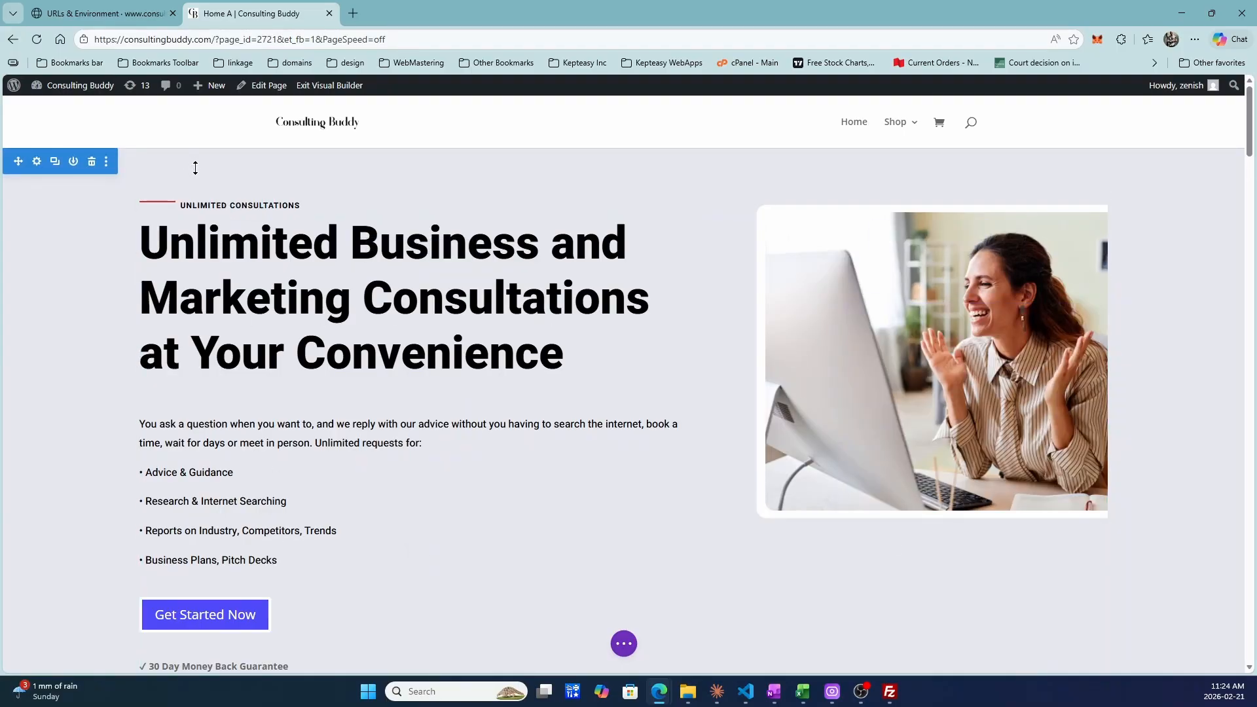
left_click(624, 643)
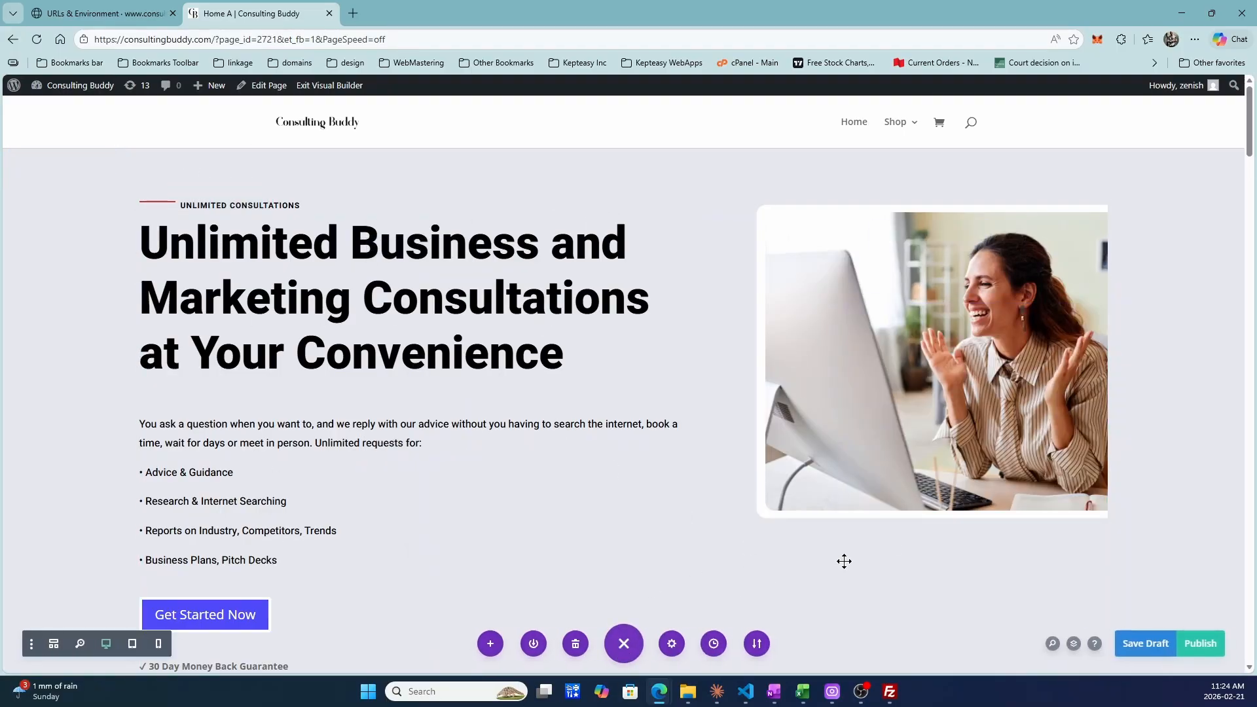
left_click(1156, 645)
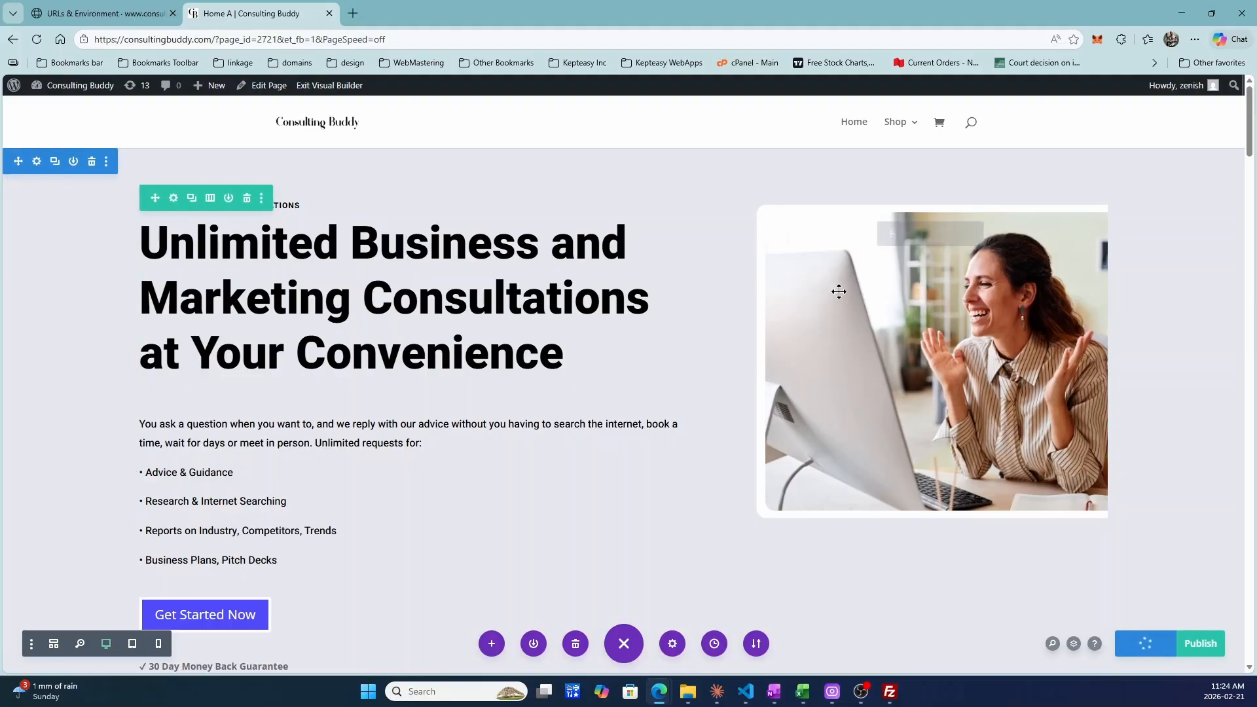
Step: Switch back to Kepteasy and check the status options of "Update hero image on home page" under Tasks & Approvals
left_click(82, 14)
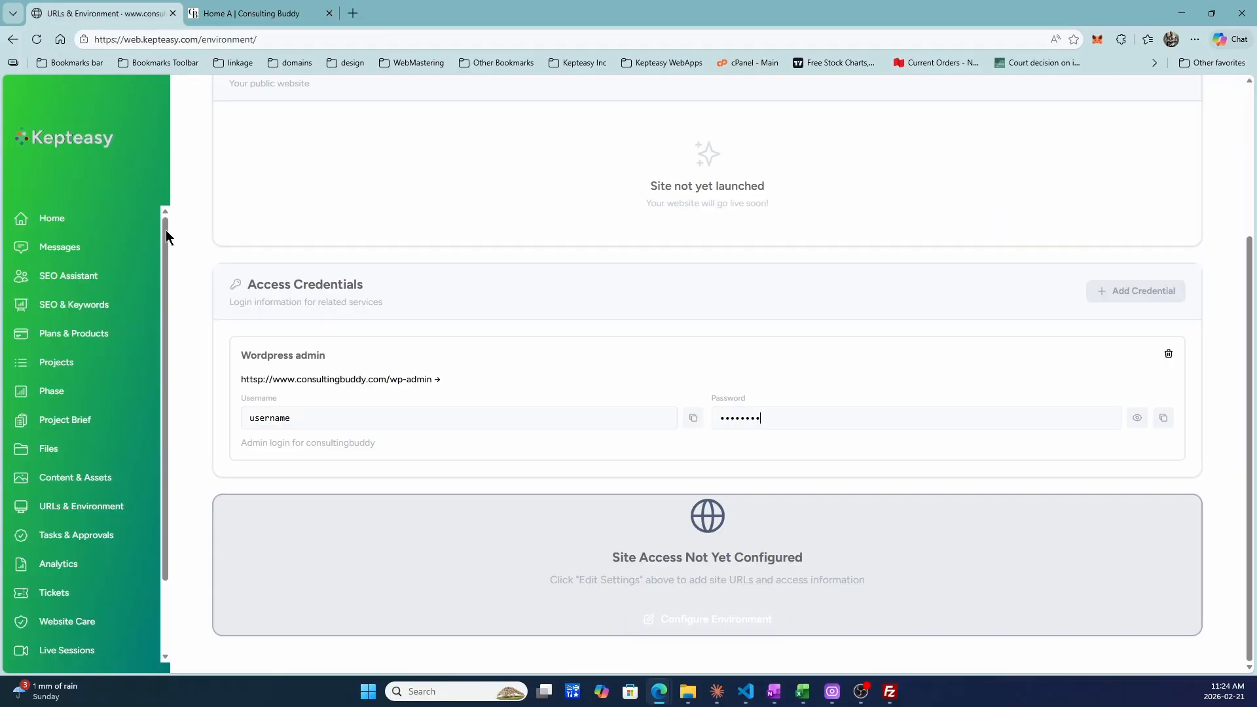
left_click(69, 533)
left_click(388, 436)
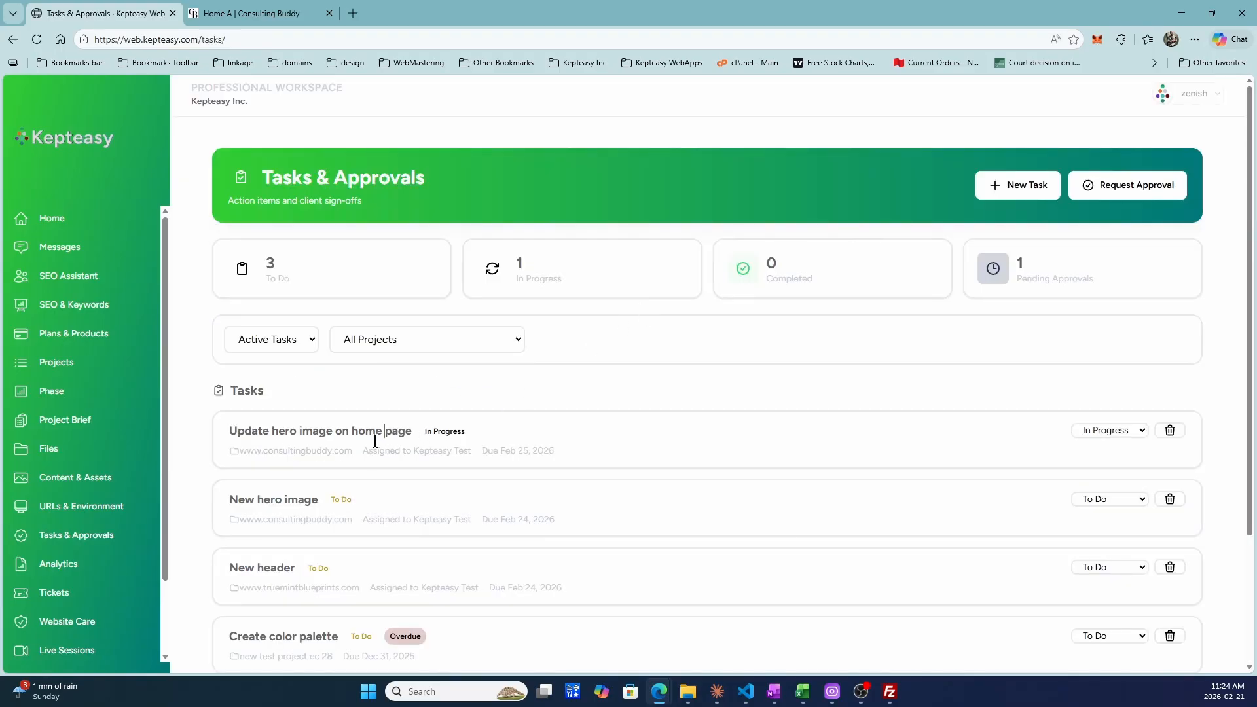
left_click(1103, 431)
left_click(1106, 486)
Step: Start a new approval request and title it "Hero image"
left_click(1124, 186)
scroll(595, 340, "down", 2)
left_click(584, 205)
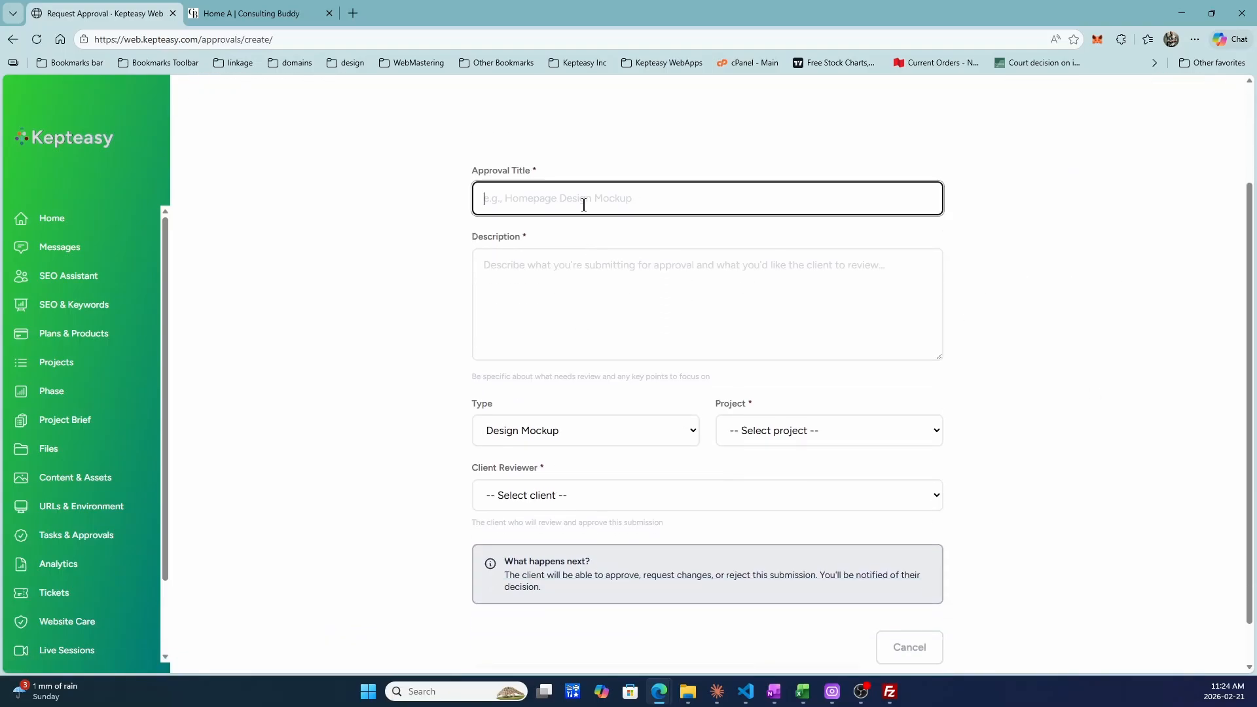
type("Her o")
key("BackSpace")
key("BackSpace")
type("p")
type("image")
key("Tab")
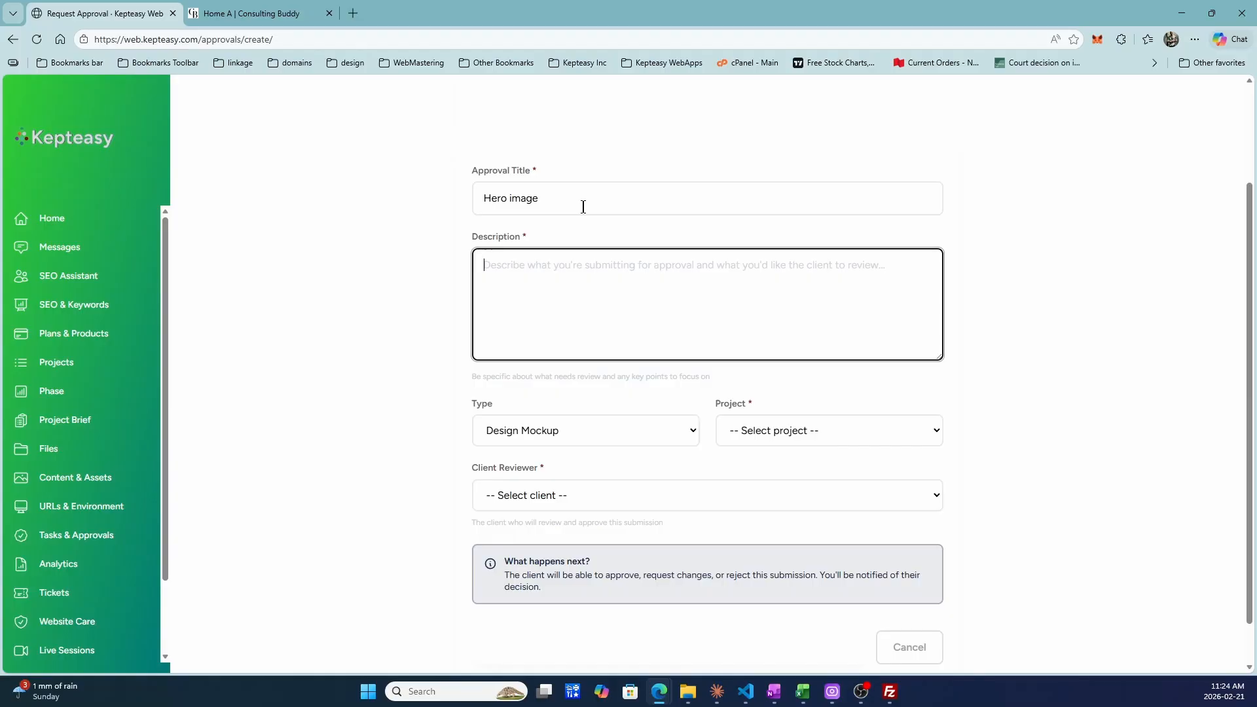
Step: Enter "Updated hero image on Home page A" as the approval request's description
type("Updated hero ")
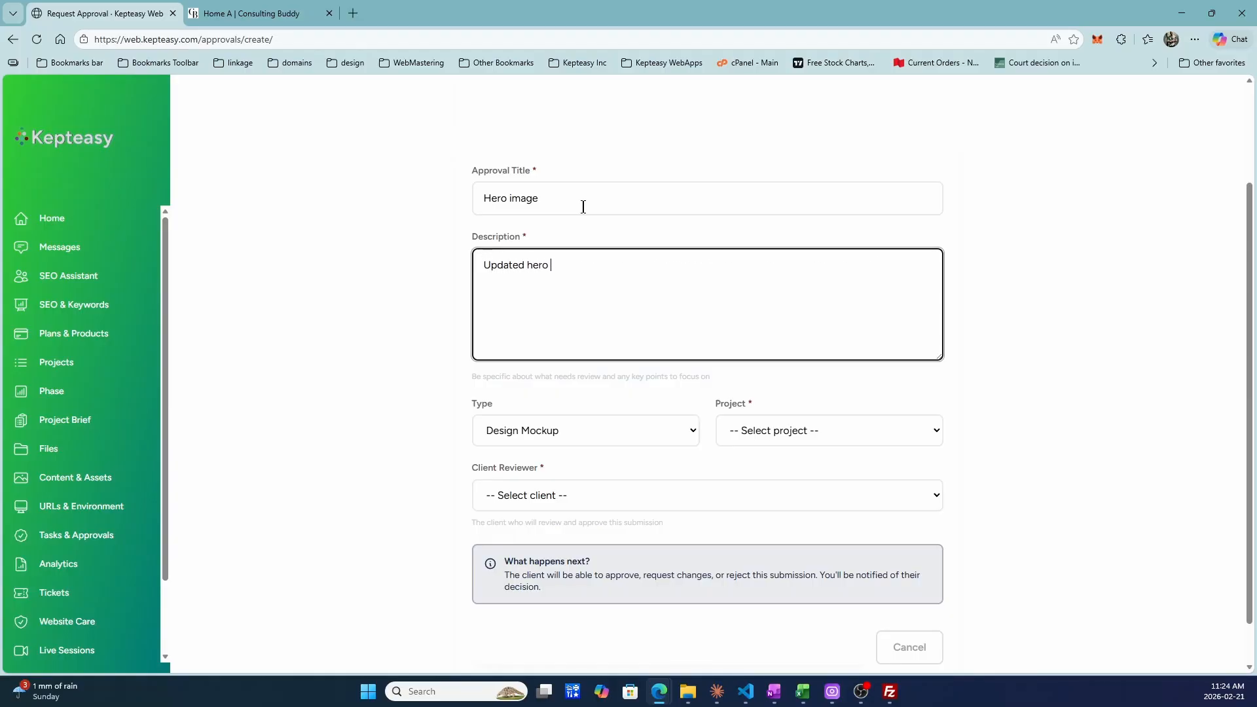
type("image on Home pa")
key("BackSpace")
type("e page A")
scroll(684, 384, "down", 1)
left_click(653, 375)
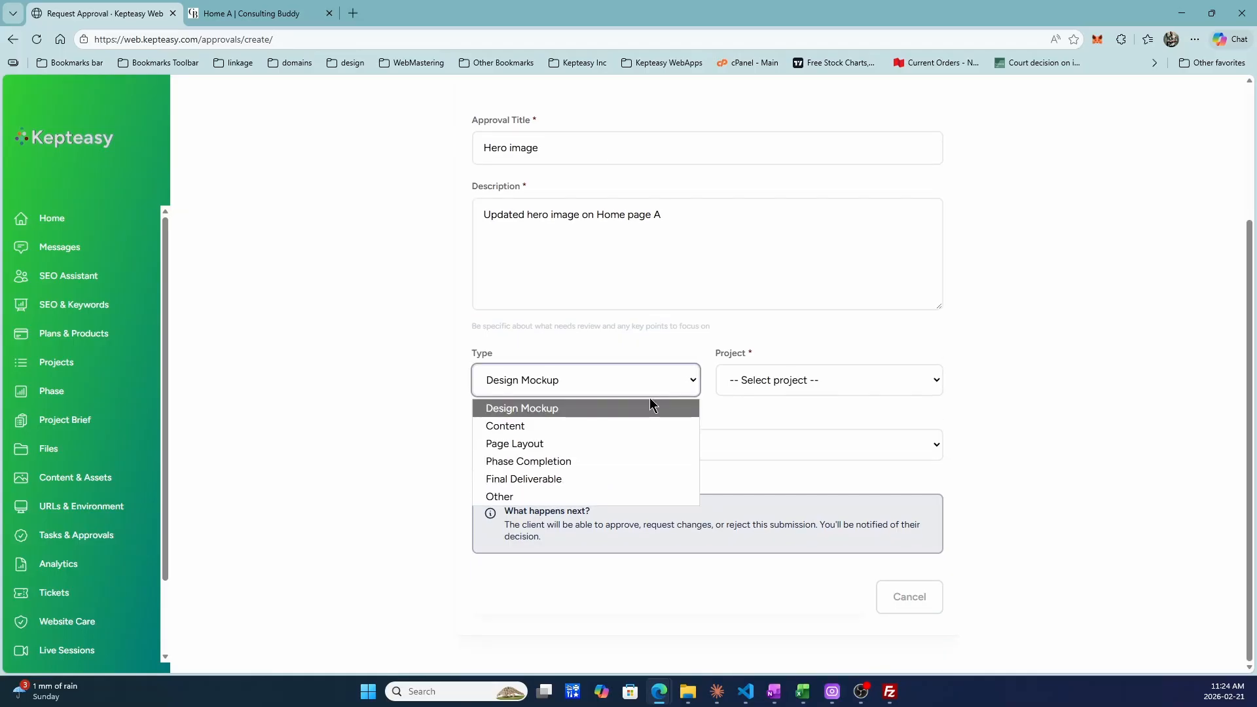
left_click(622, 426)
left_click(758, 378)
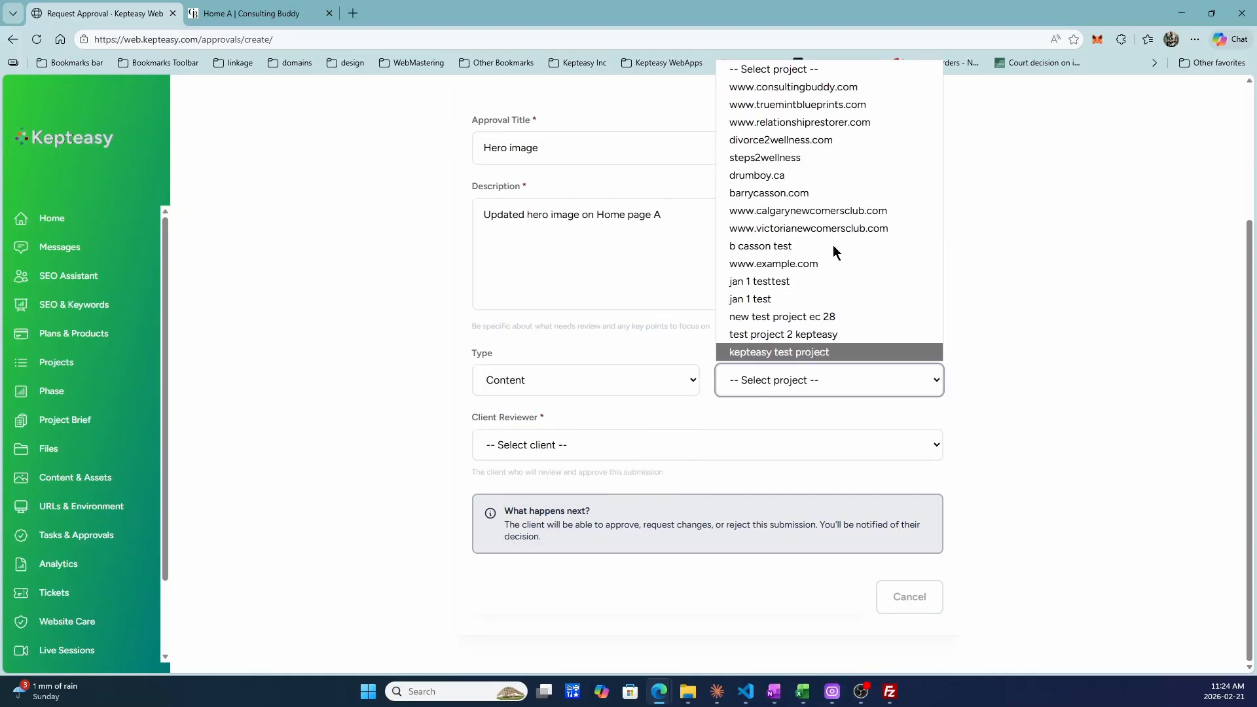
left_click(825, 87)
Step: Choose Kepteasy Test as the client reviewer, submit the approval request, and check its entry under All Approvals
left_click(546, 444)
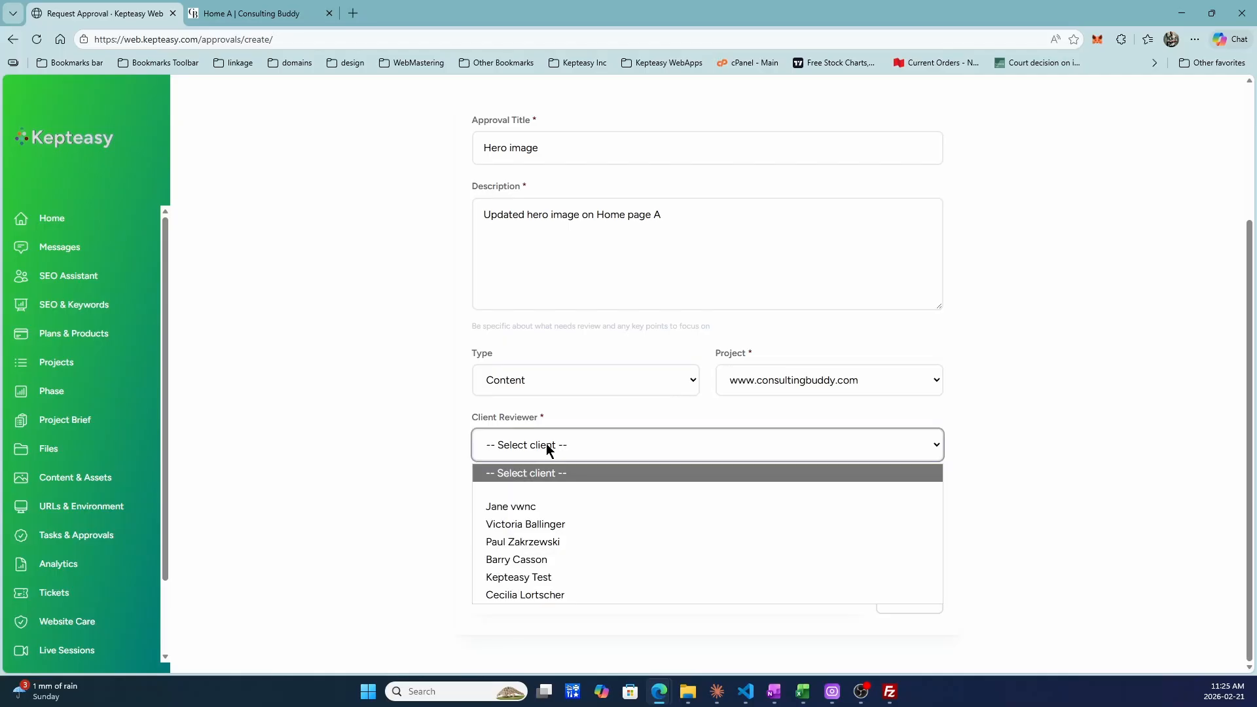
left_click(543, 577)
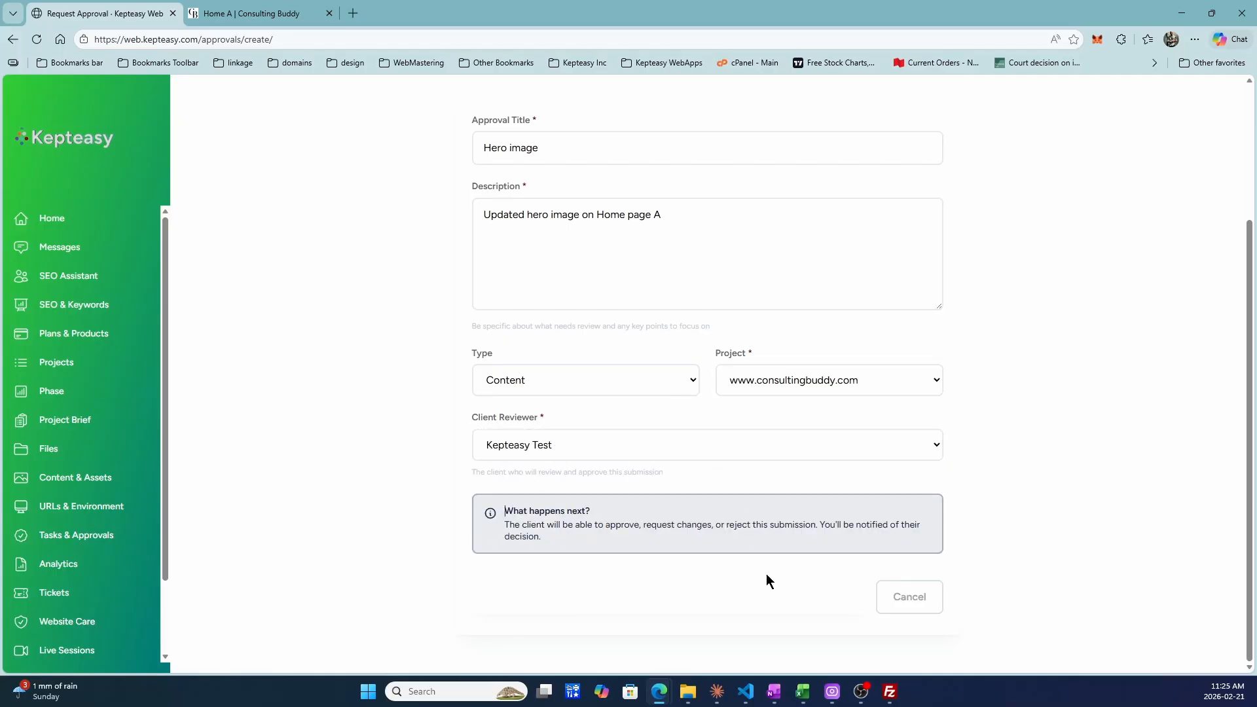
left_click_drag(629, 597, 710, 596)
left_click(683, 599)
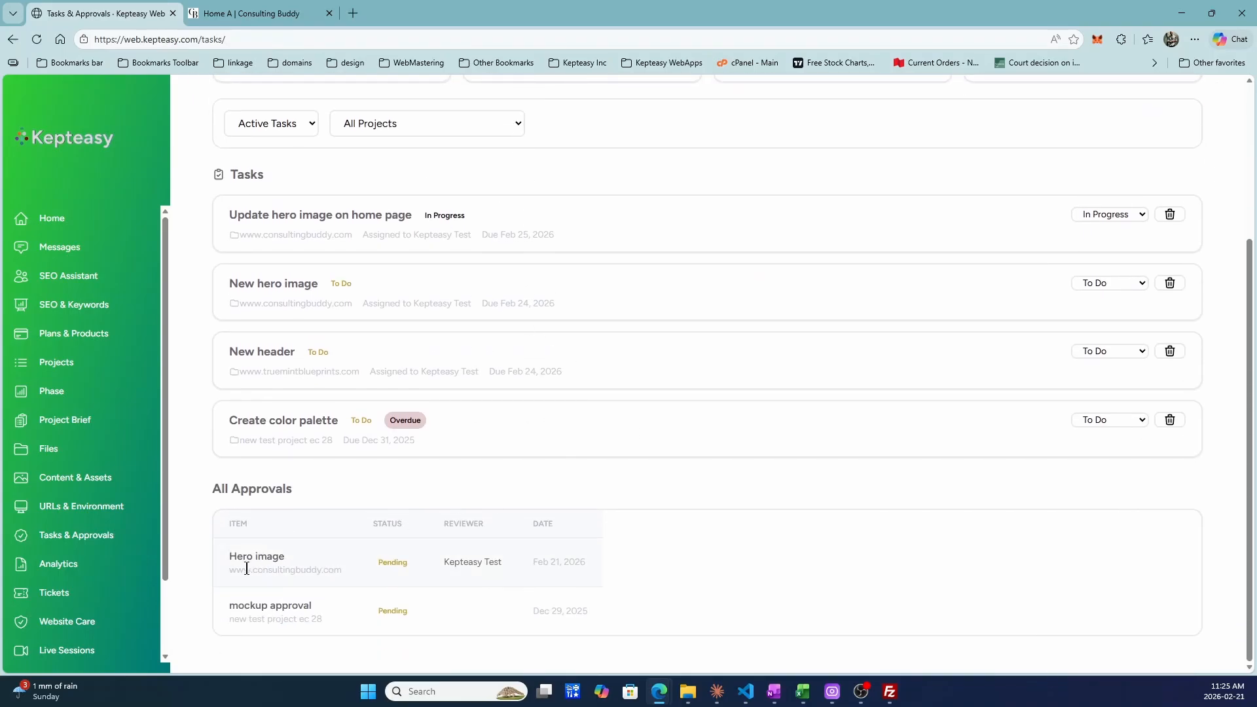
left_click_drag(215, 566, 611, 561)
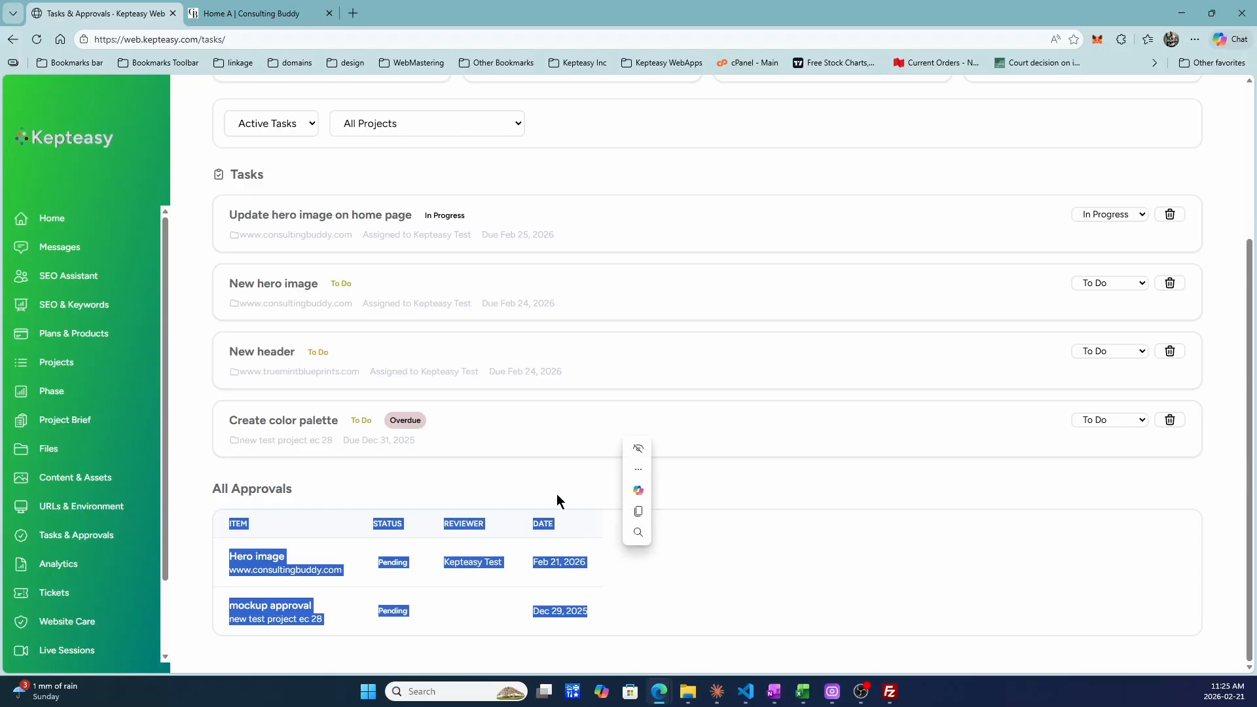
Step: Open the New Hero Image message thread and write "Hey no problem i just updated it, take a look" as a reply
left_click(59, 253)
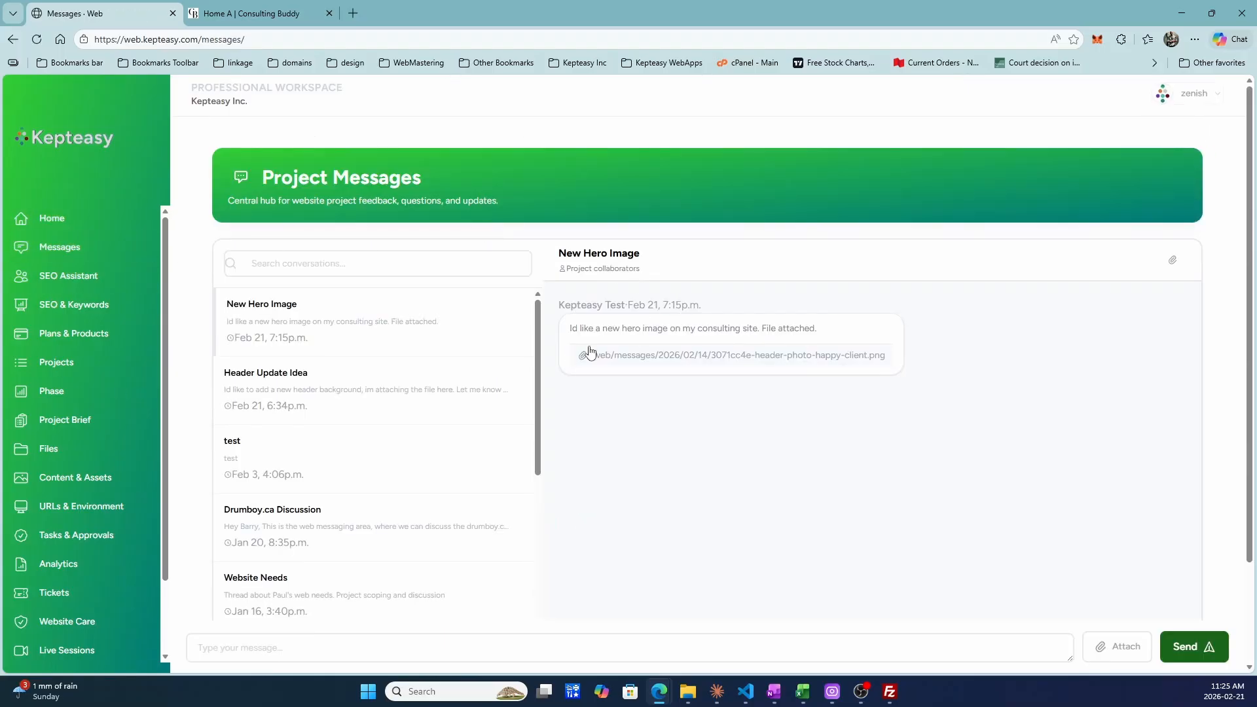
left_click(586, 650)
type("H")
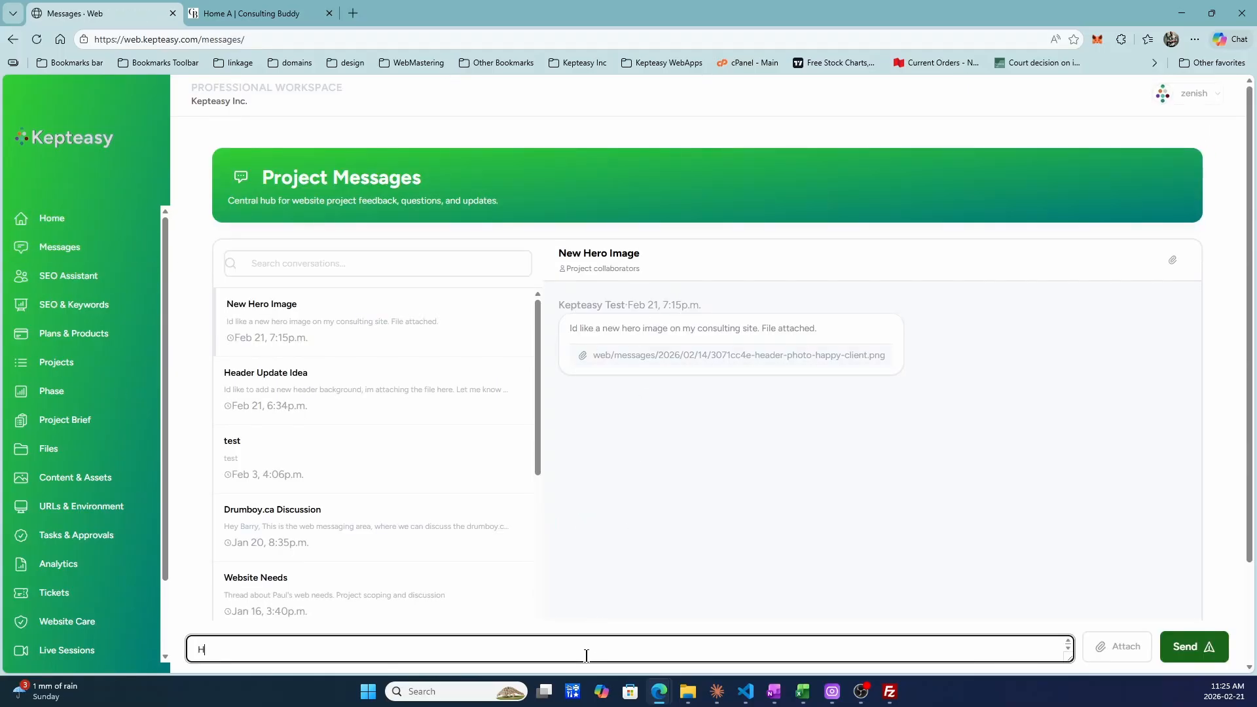
type("ey no problem i just updated it, take a look")
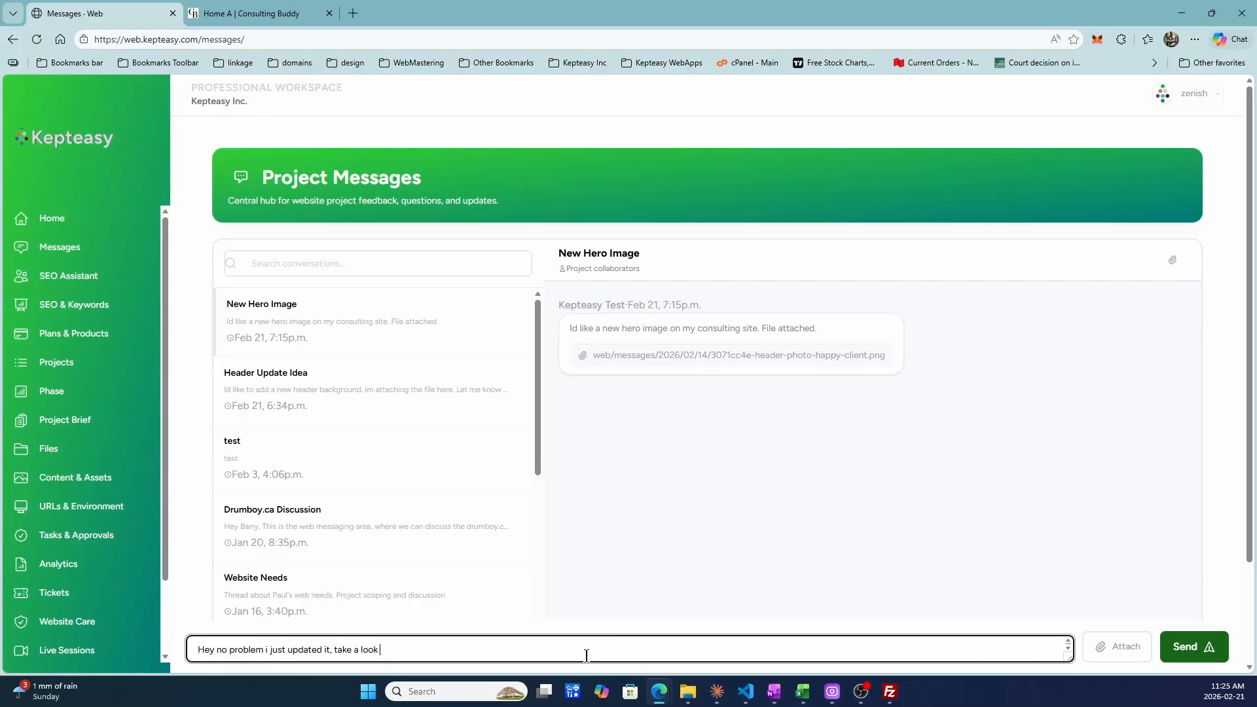
Step: Complete the reply with "and see if that is good, if so check your tasks for the approval pending and mark it as good. Thanks" and send it
type(" and see if that is good, if so check your tasks ")
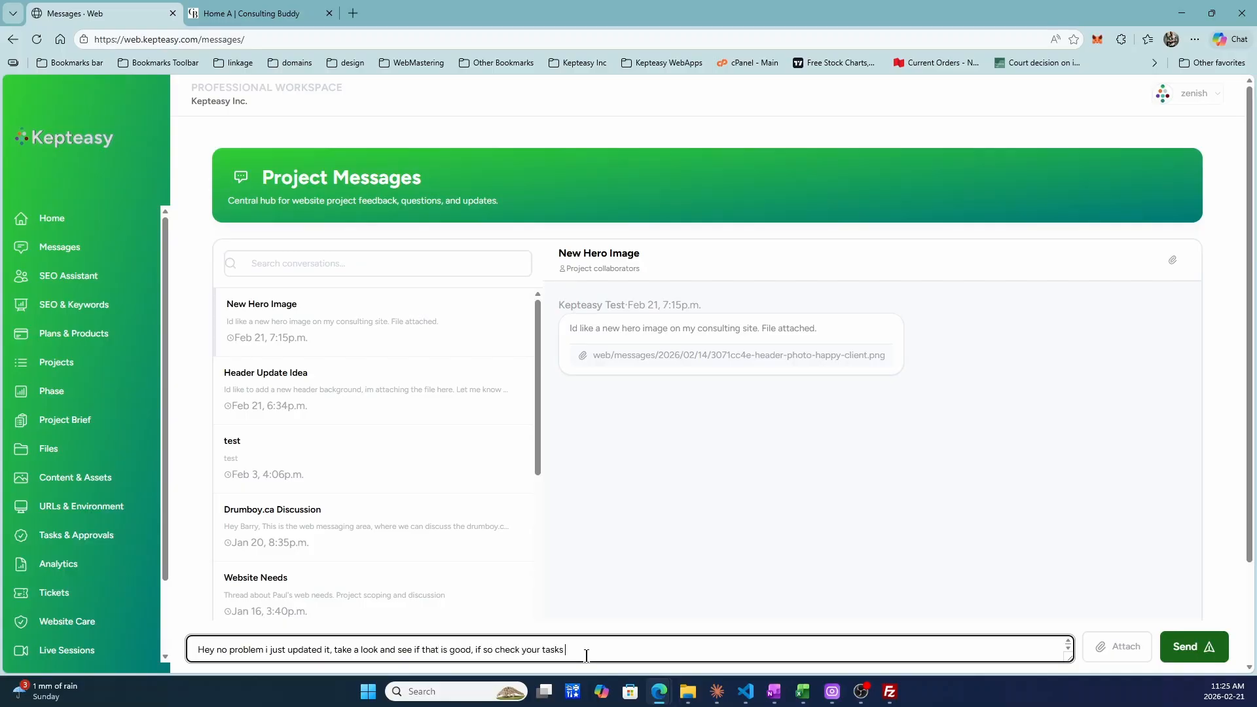
type("for the pend")
key("BackSpace")
key("BackSpace")
type("approval pending and mark it as good. Thanks")
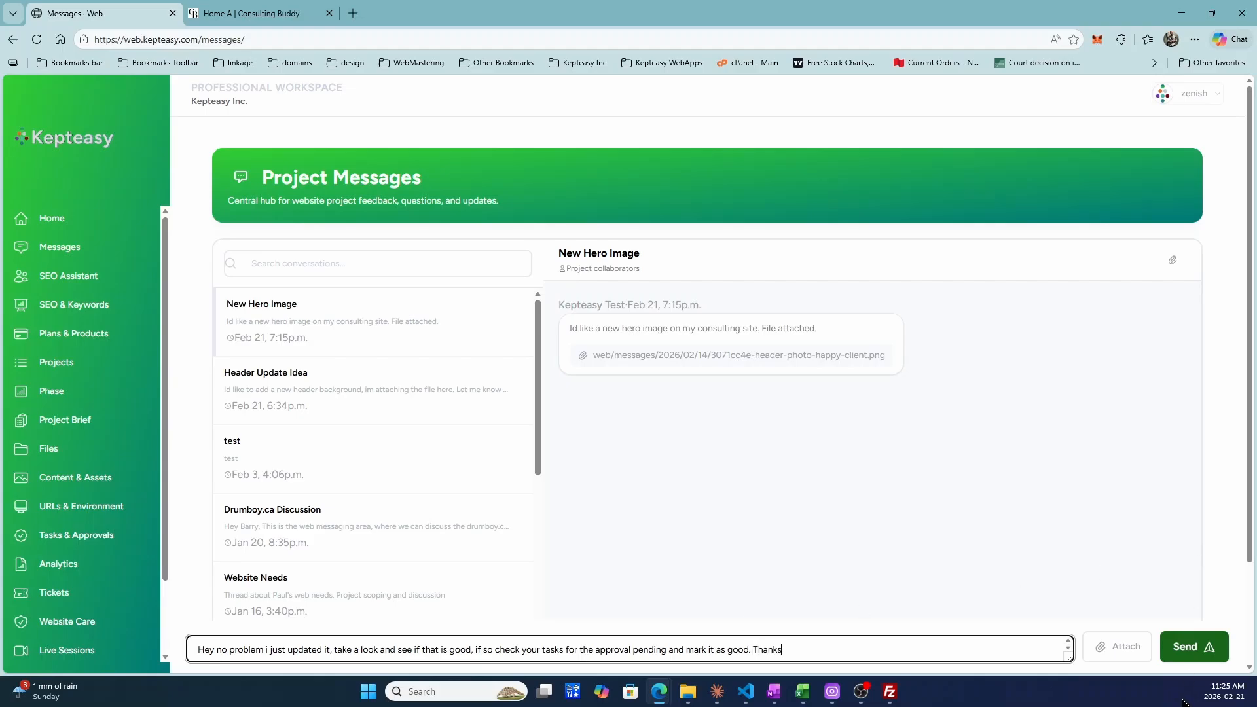
left_click(1207, 648)
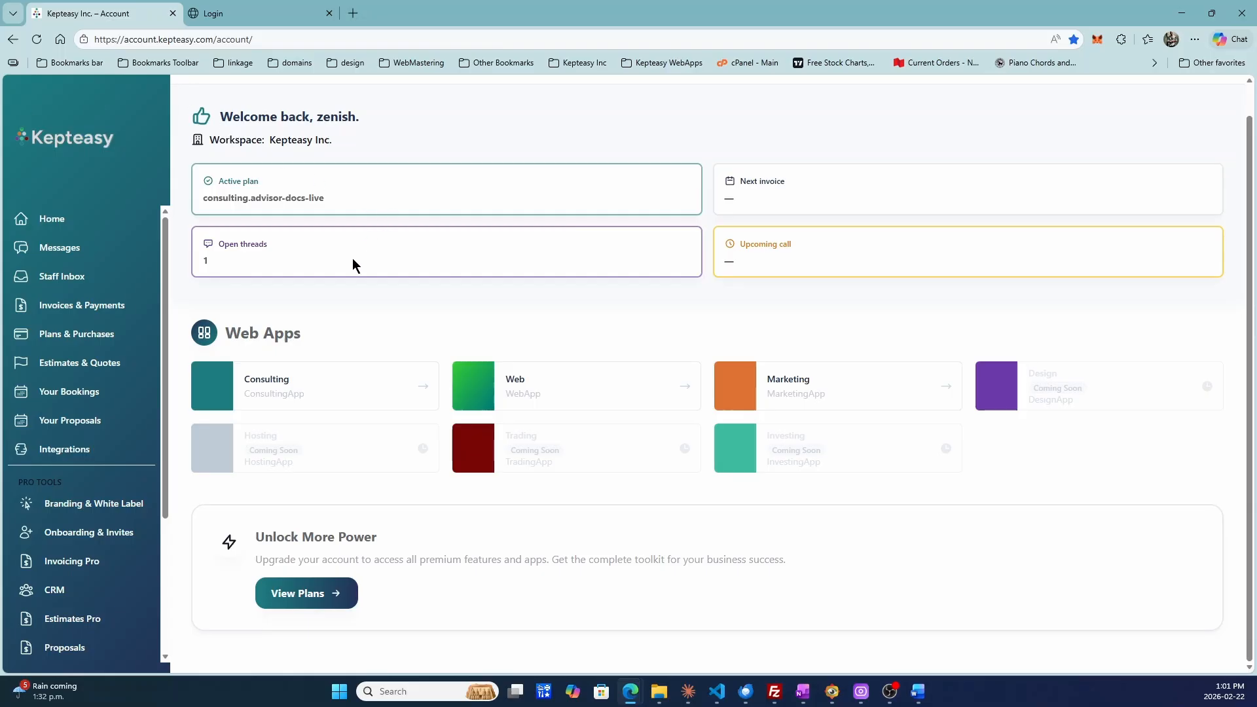
Step: Create a new proposal in the Kepteasy account's Proposals area and title it "Marketing Strategy"
scroll(40, 260, "down", 3)
left_click(65, 462)
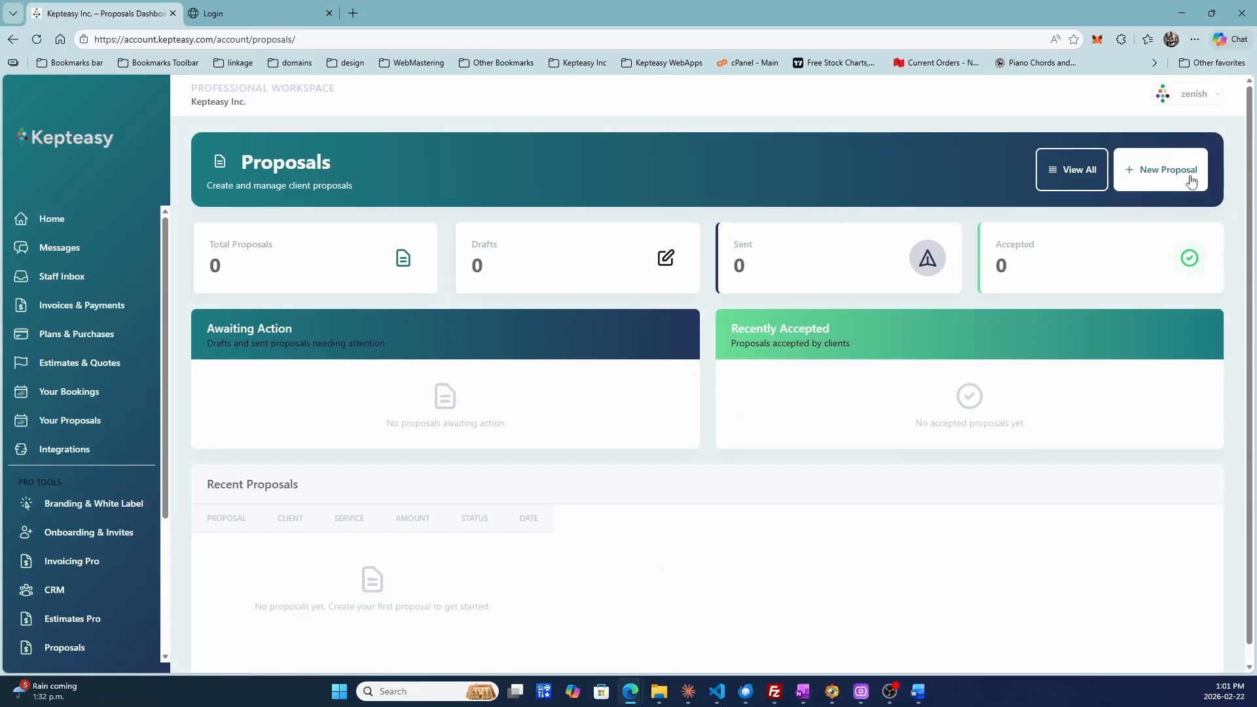
left_click(1176, 177)
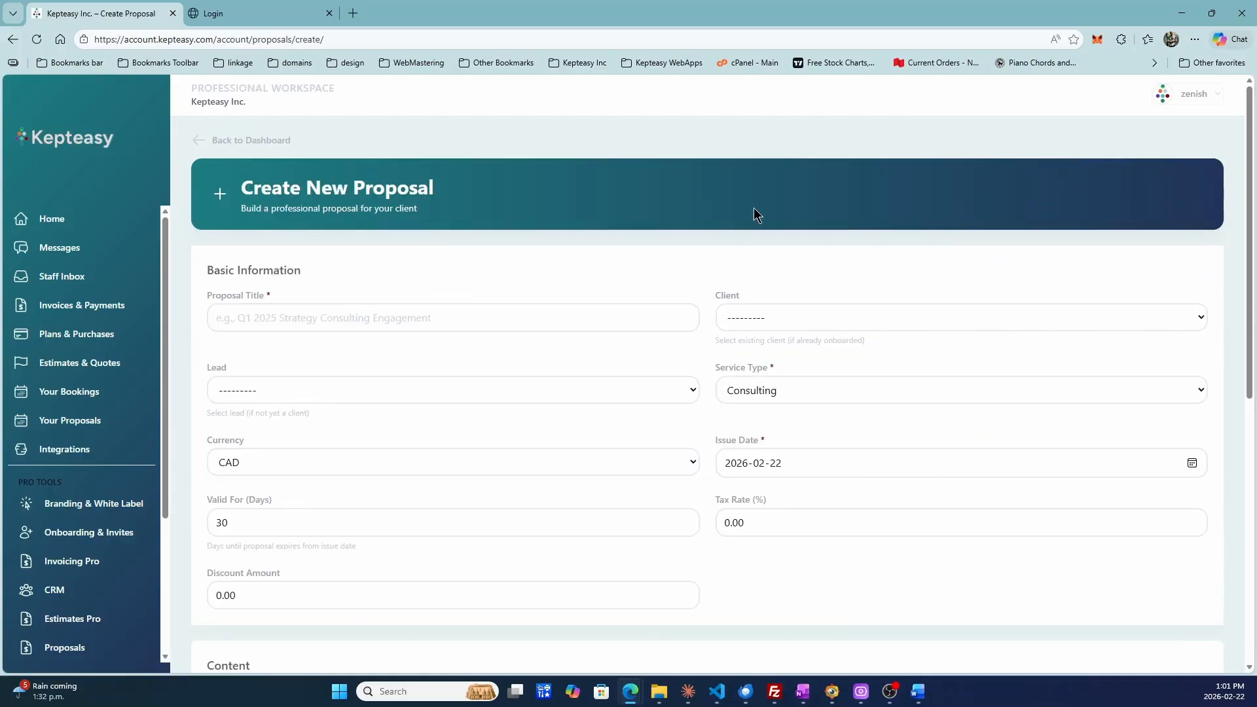
left_click(393, 318)
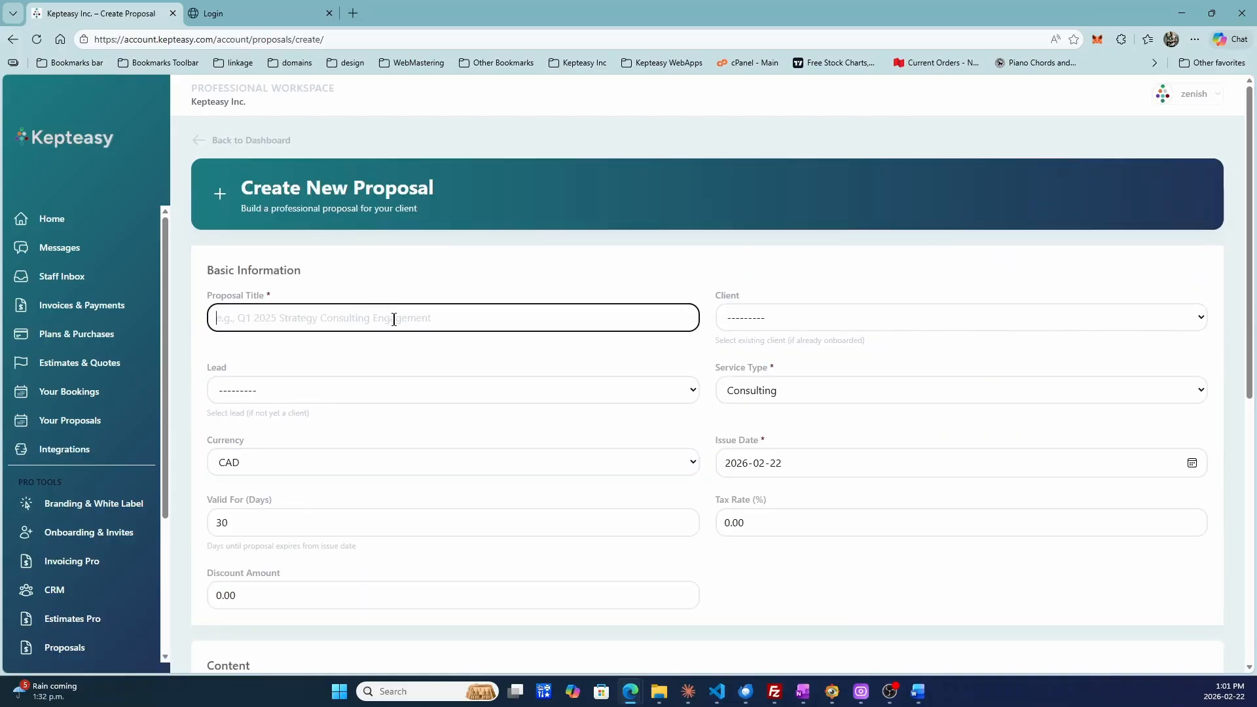
type("Marketing Strat")
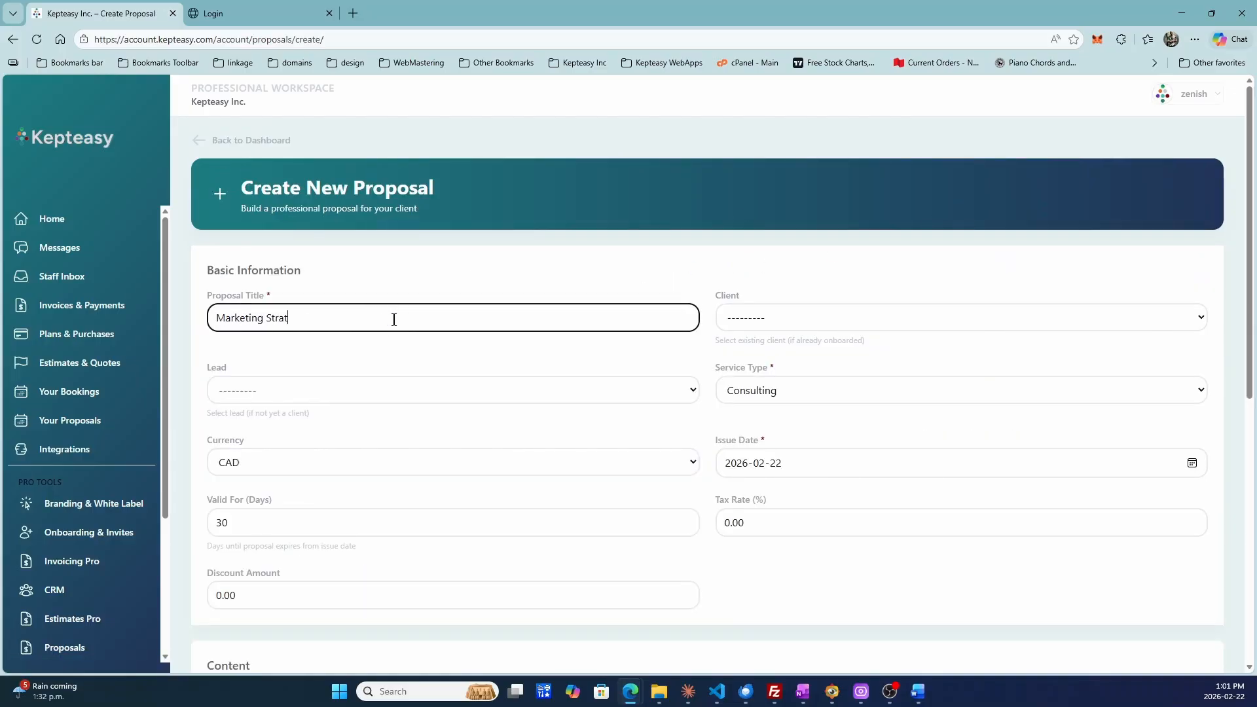
type("egy")
key("Tab")
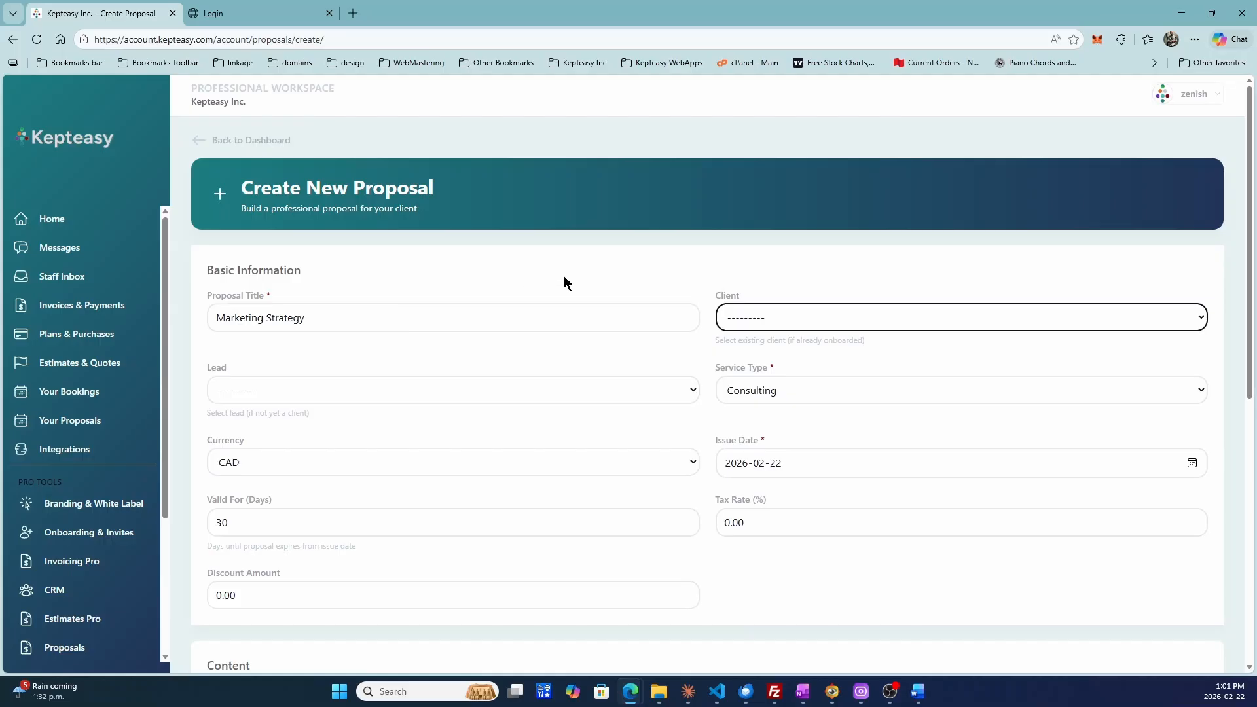
Step: Select kepteasytest as the proposal's client and leave the lead blank
left_click(762, 322)
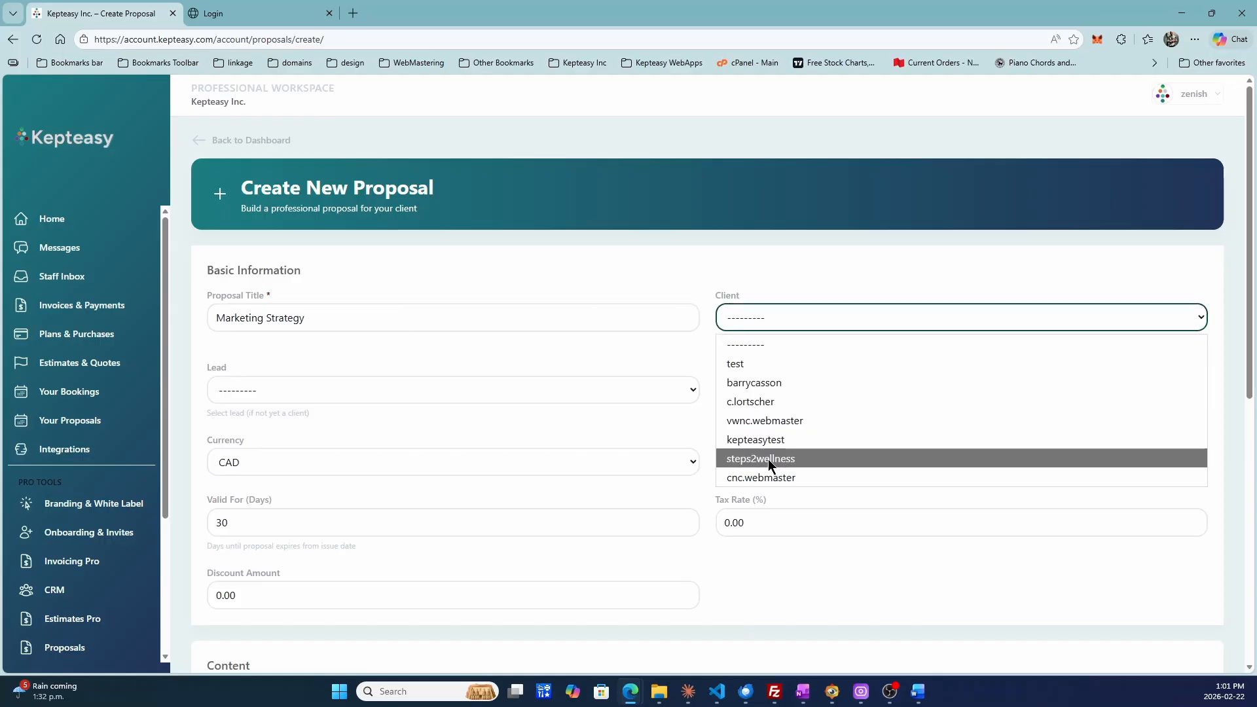
left_click(764, 440)
left_click(341, 390)
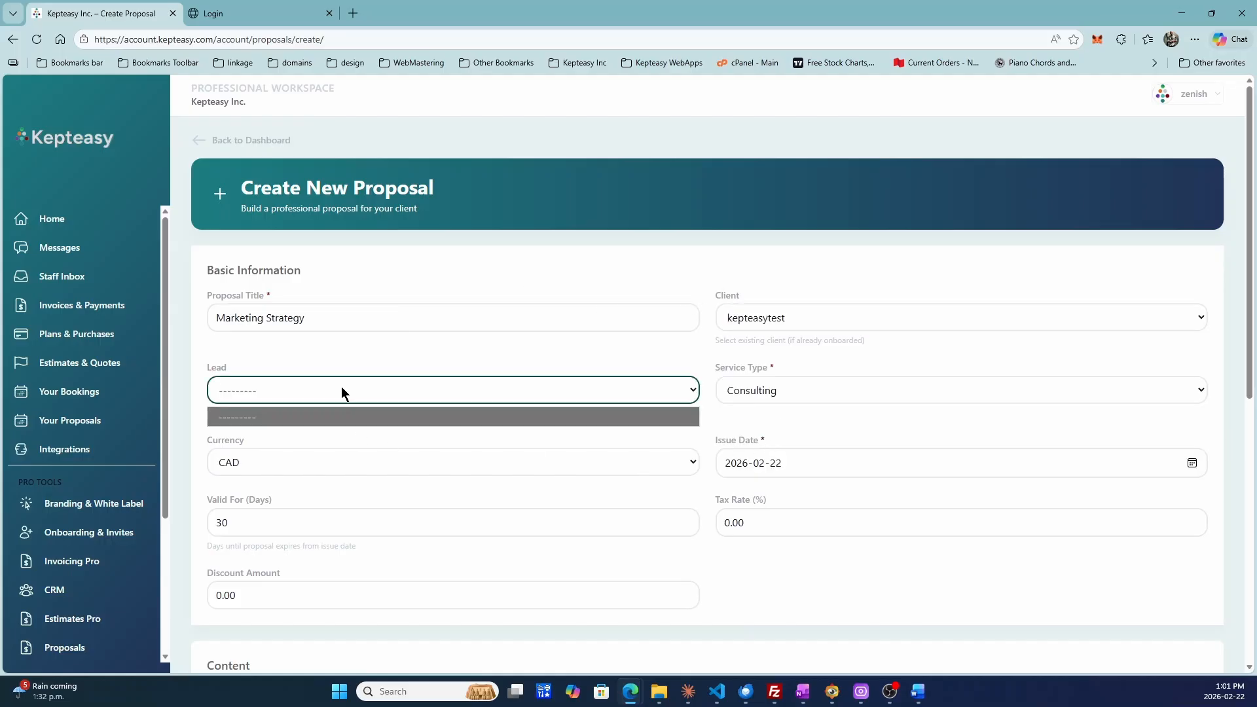
left_click(502, 350)
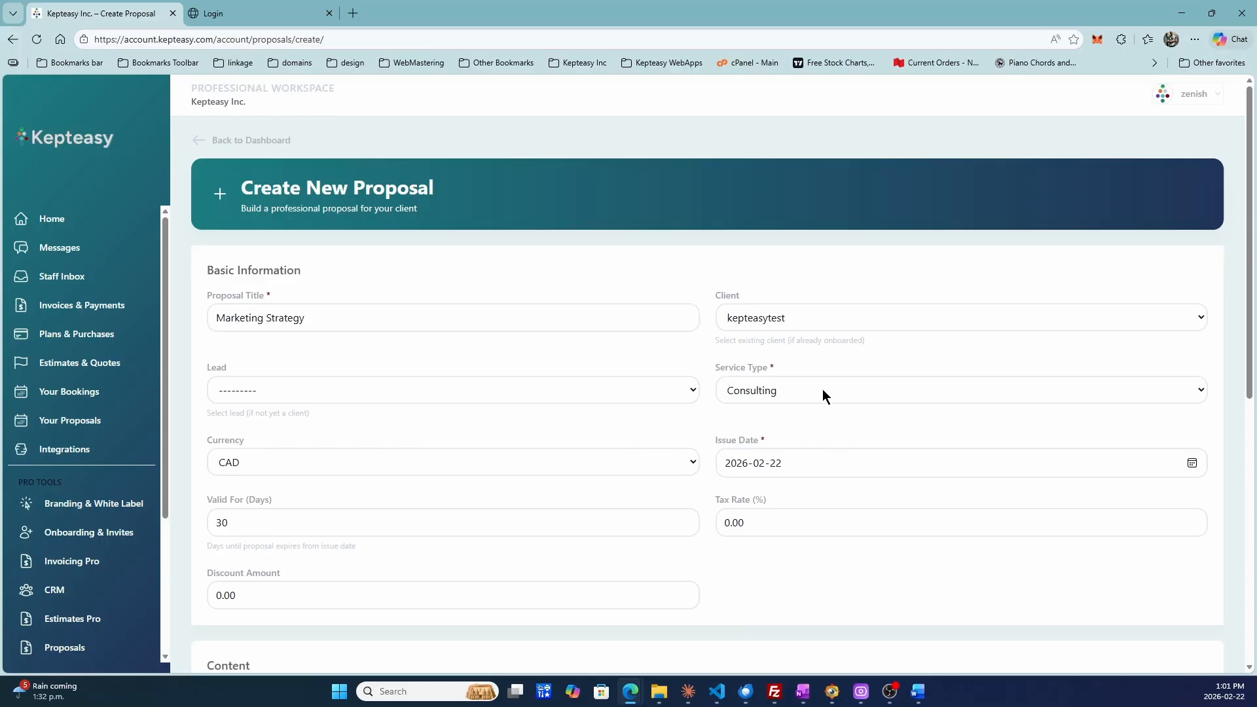
Step: Set the proposal's tax rate to 5%
scroll(423, 439, "down", 1)
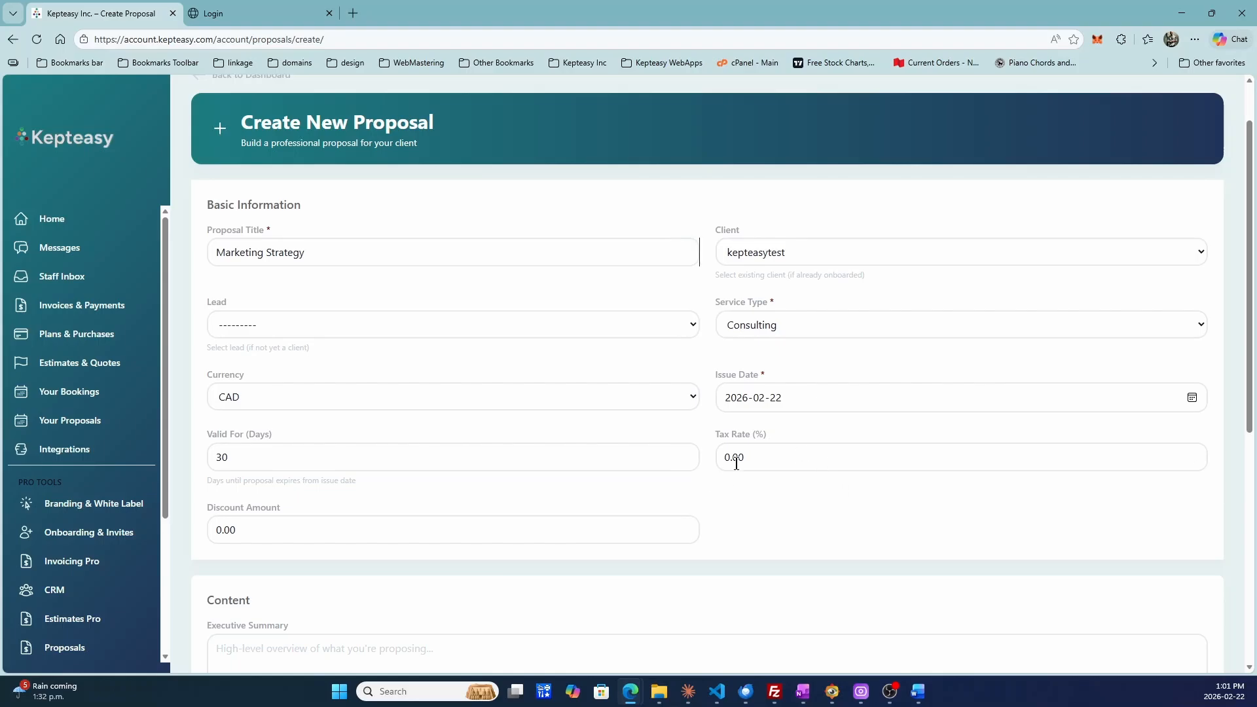
double_click(783, 458)
type("5")
left_click(419, 527)
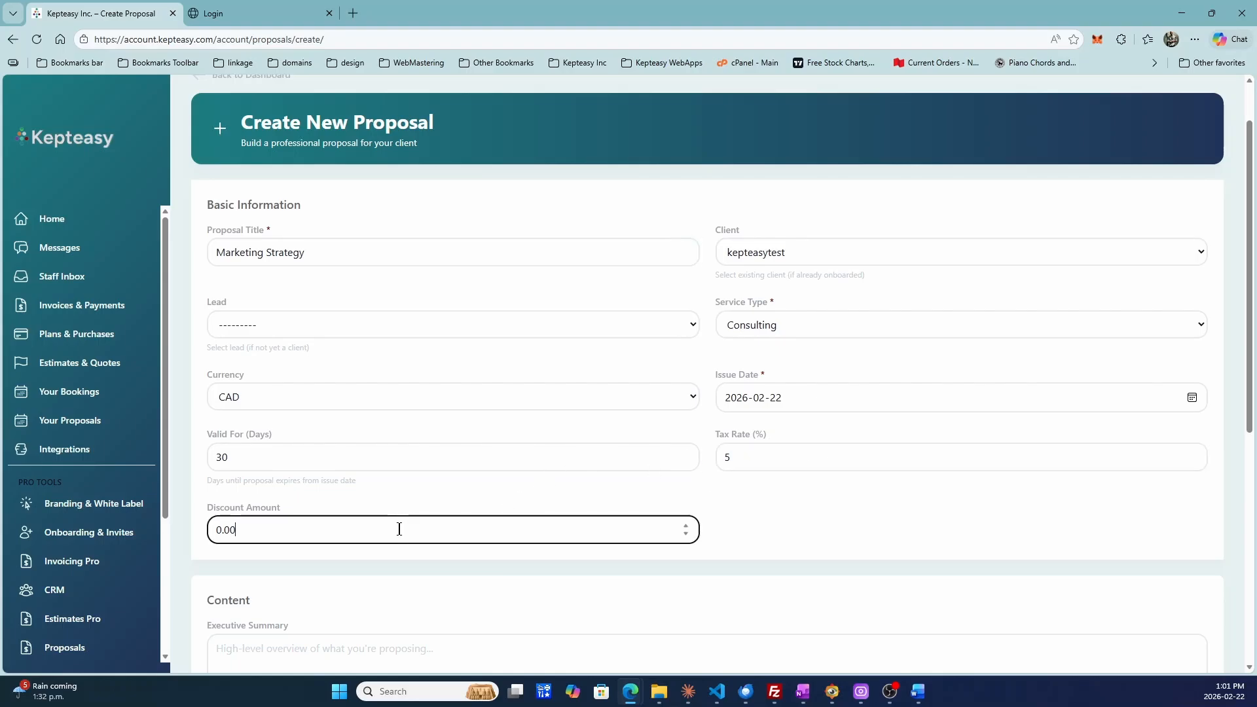
Step: Enter the proposal's executive summary: "Marketing strategy for 2026 for new launch and recalibration of brand and product"
scroll(415, 480, "down", 2)
scroll(426, 466, "down", 2)
left_click(366, 399)
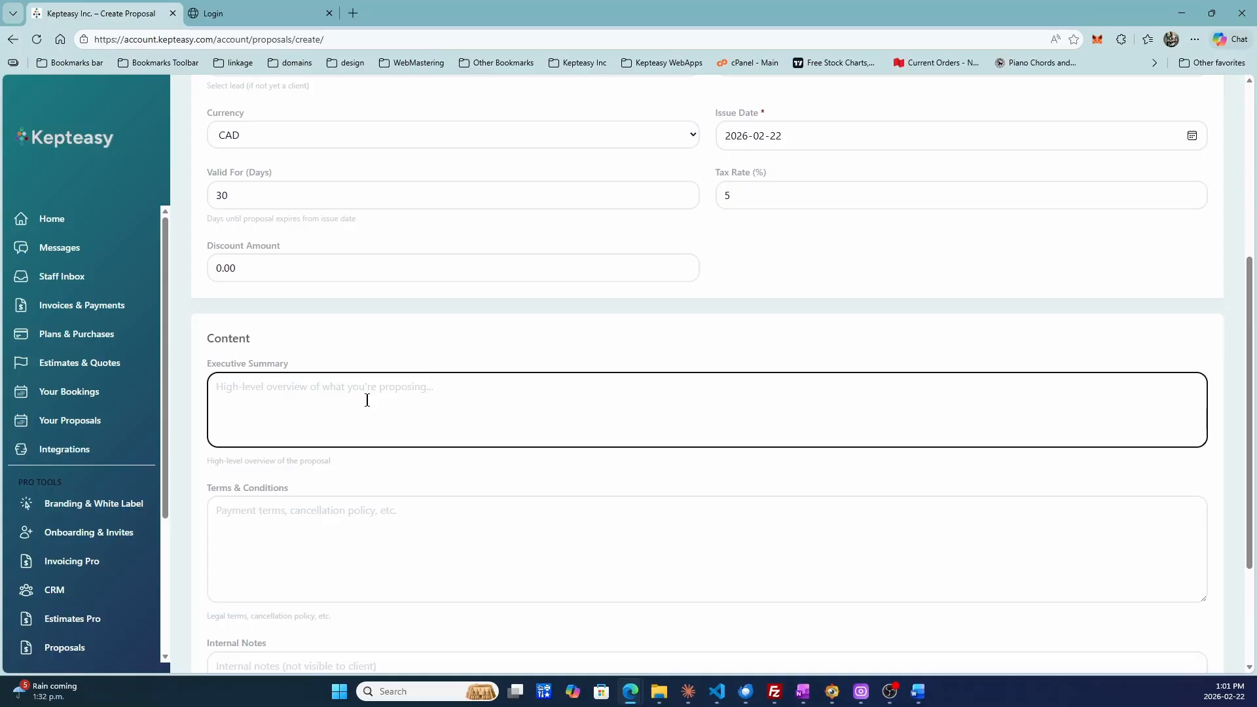
type("Marketing stra")
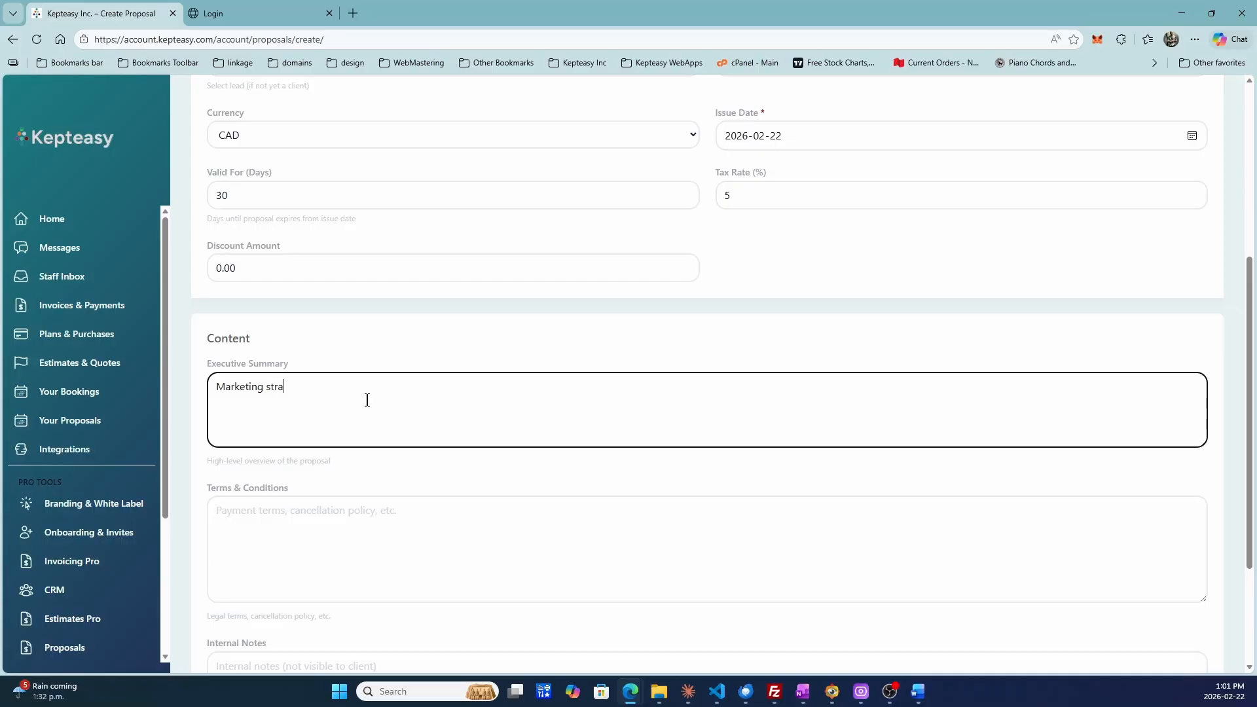
type("tegy for 2026 for new launch and recalibar")
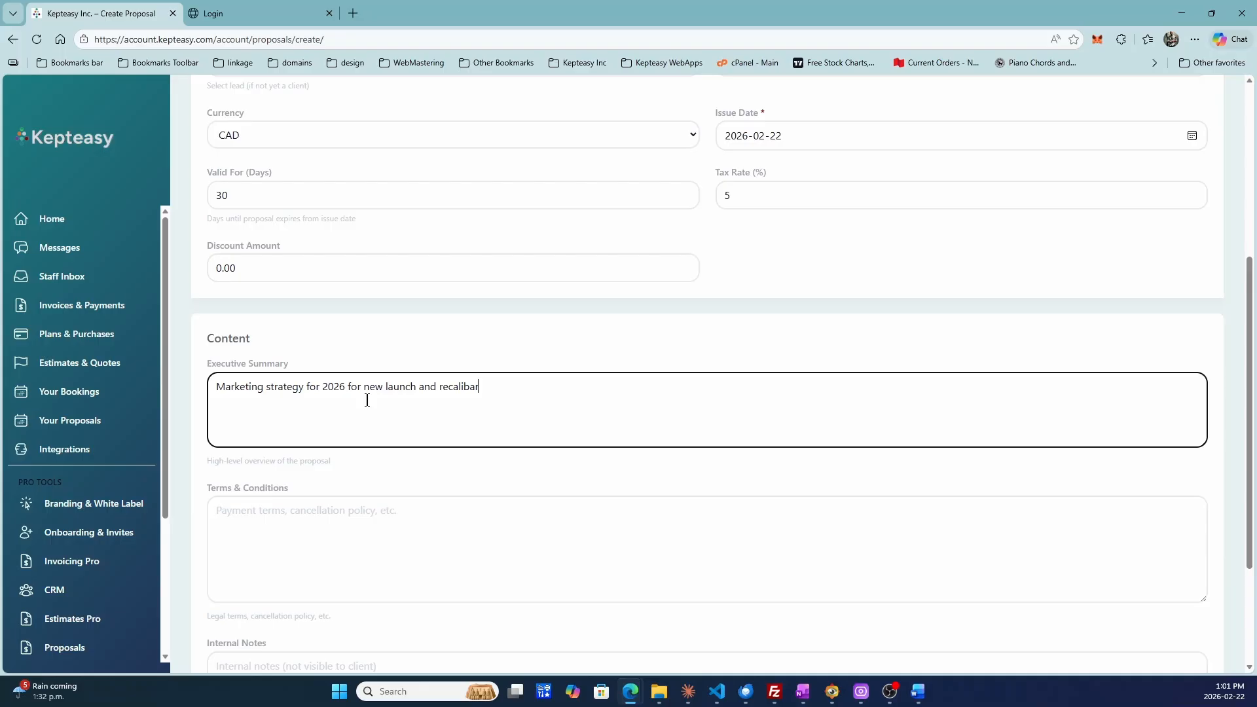
key("BackSpace")
key("BackSpace")
type("ration of brand and product")
key("Tab")
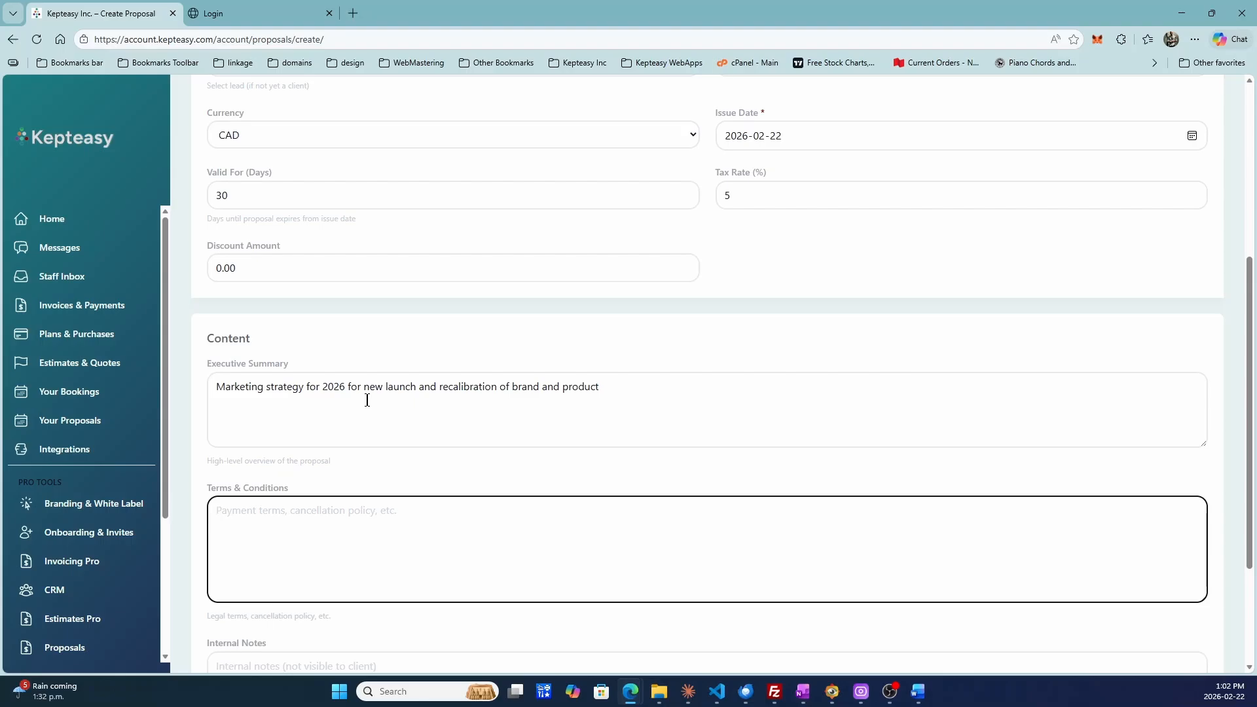
Step: Enter "phase project, ongoing retainer" as the proposal's terms and conditions
type("pah")
key("BackSpace")
key("BackSpace")
type("hase")
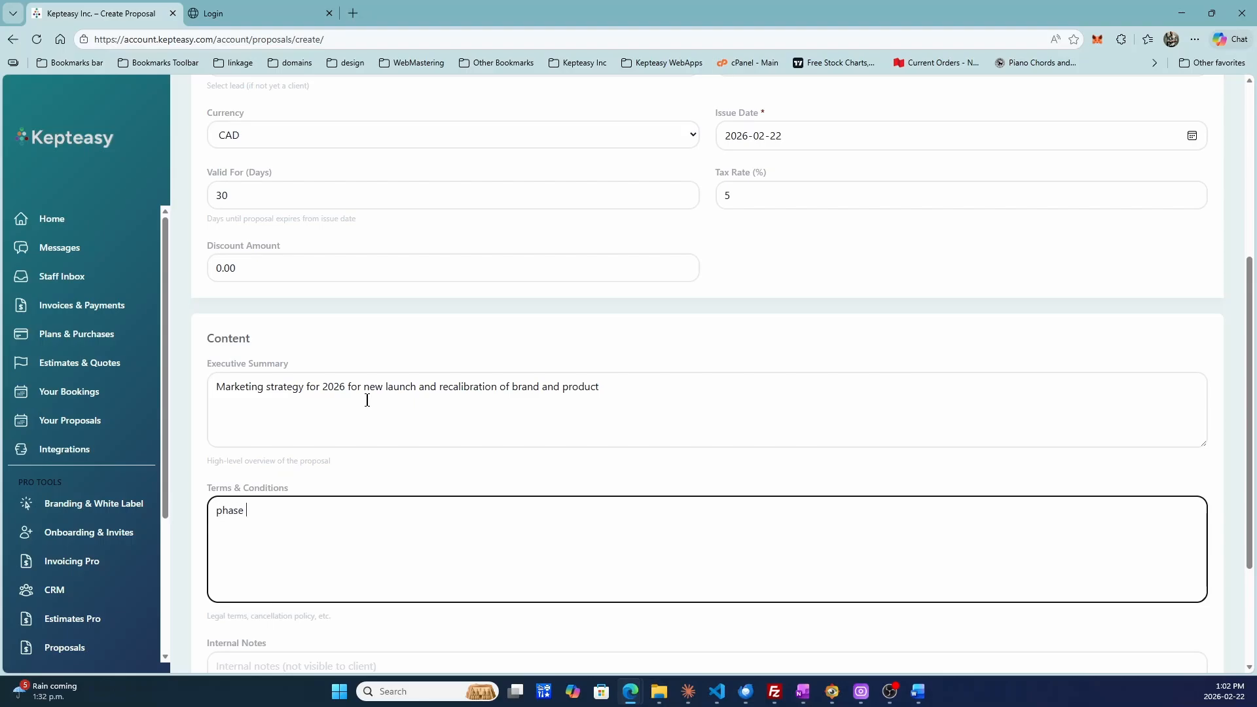
type(" project, ongoing retainer")
Step: Add the internal note "awesome client" and create the proposal
scroll(367, 400, "down", 3)
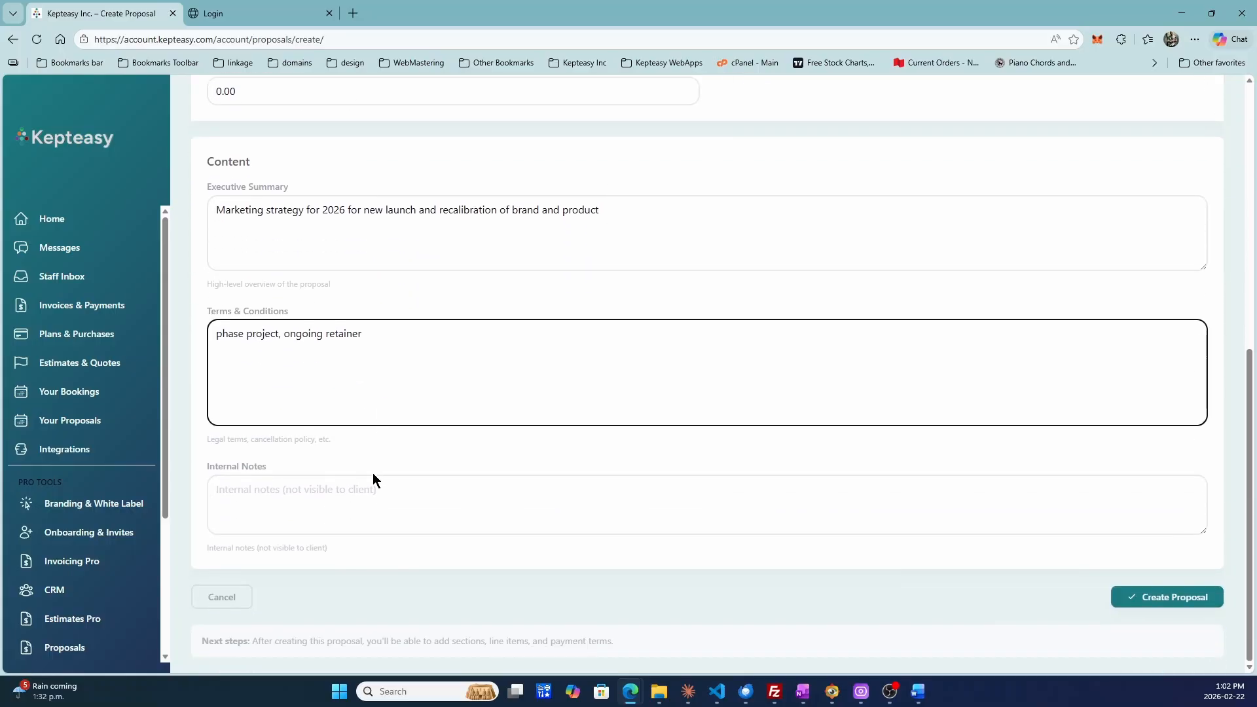
left_click(337, 492)
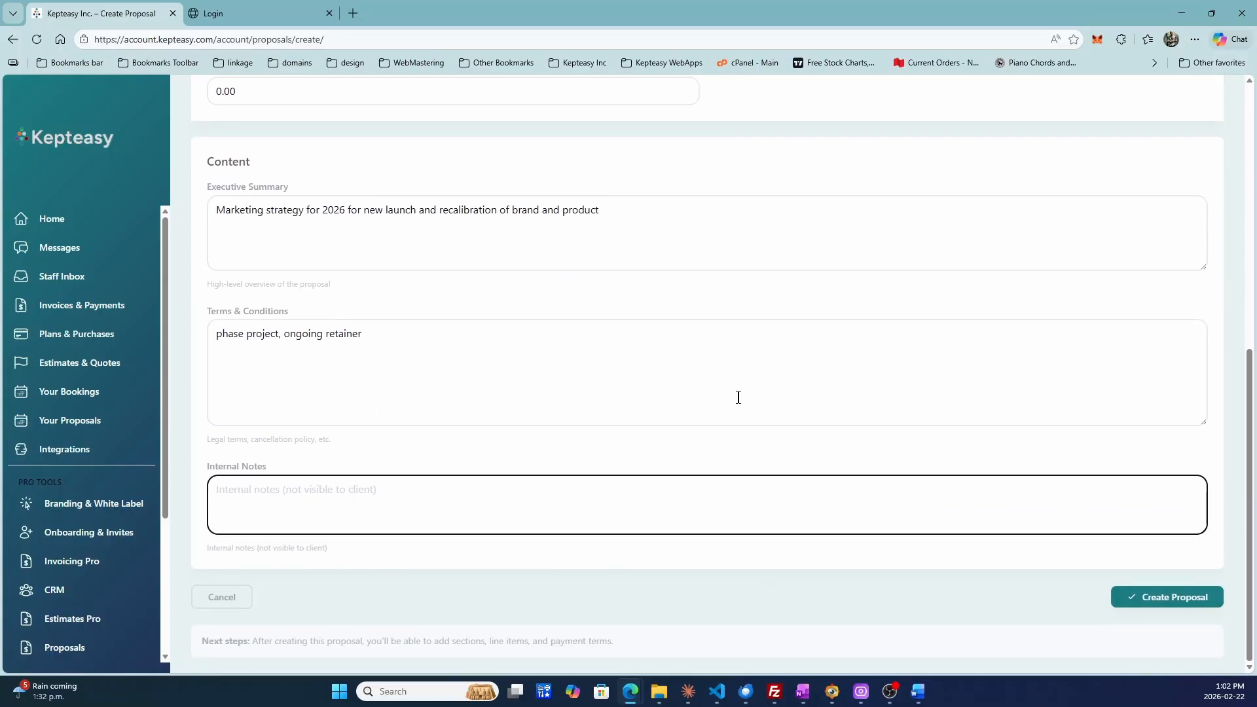
type("awesomn")
type(" client")
left_click(1214, 601)
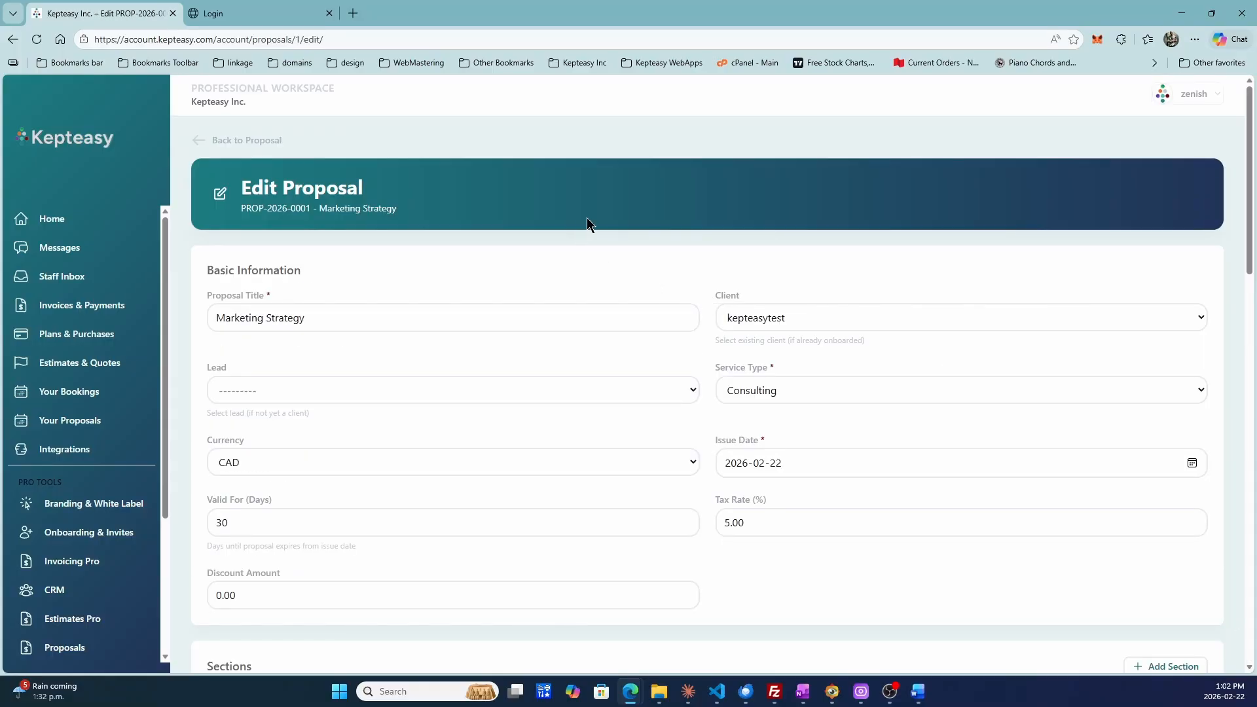
Step: Describe the proposal's line item as "consulting" with the details "retainer based phased project"
scroll(578, 265, "down", 15)
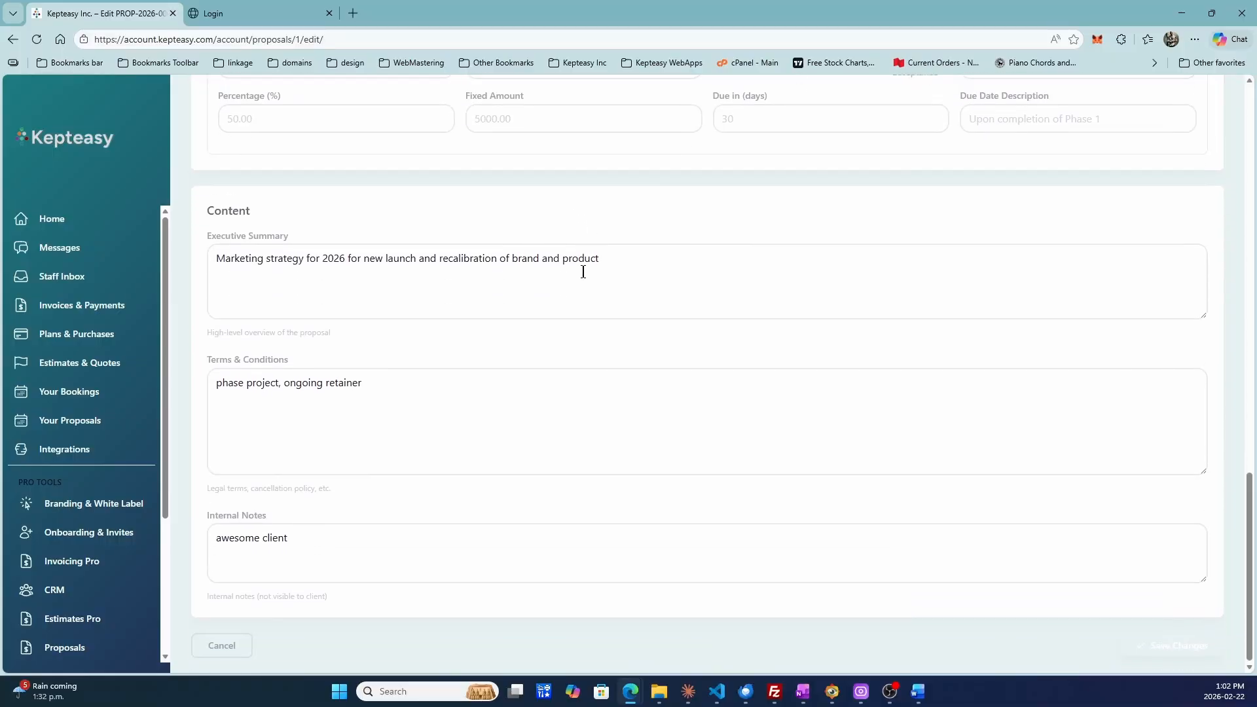
scroll(583, 274, "up", 12)
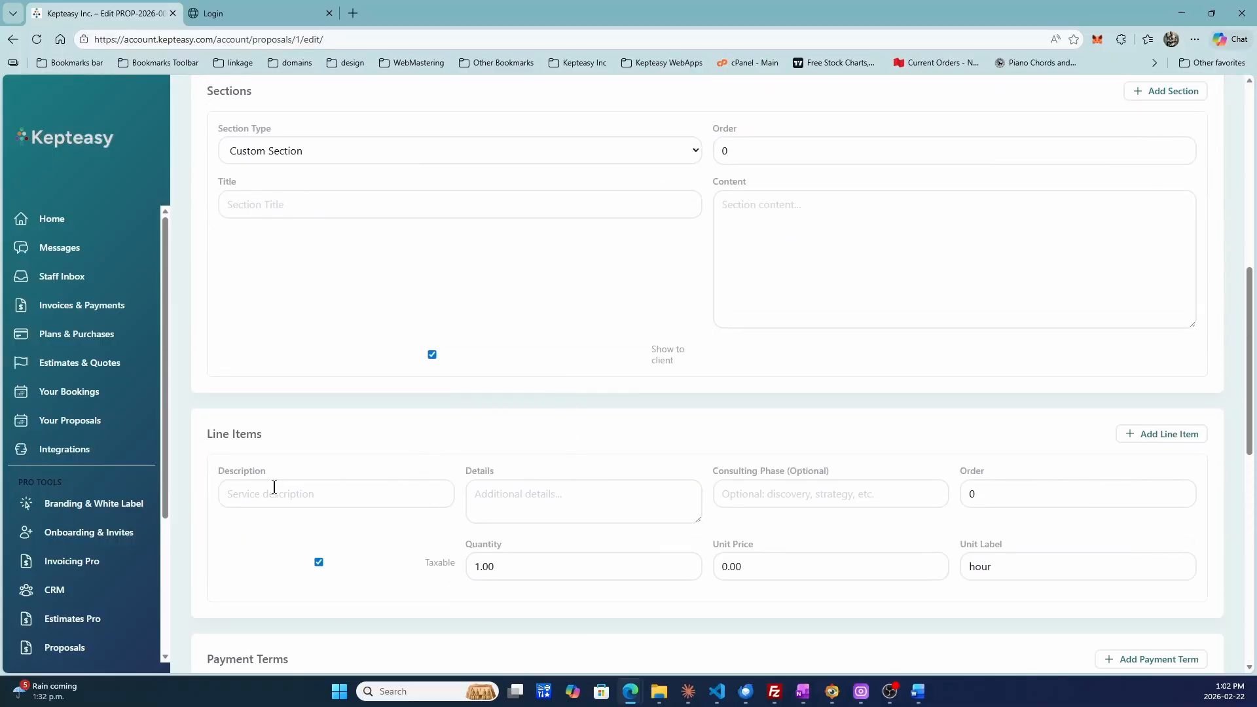
left_click(316, 494)
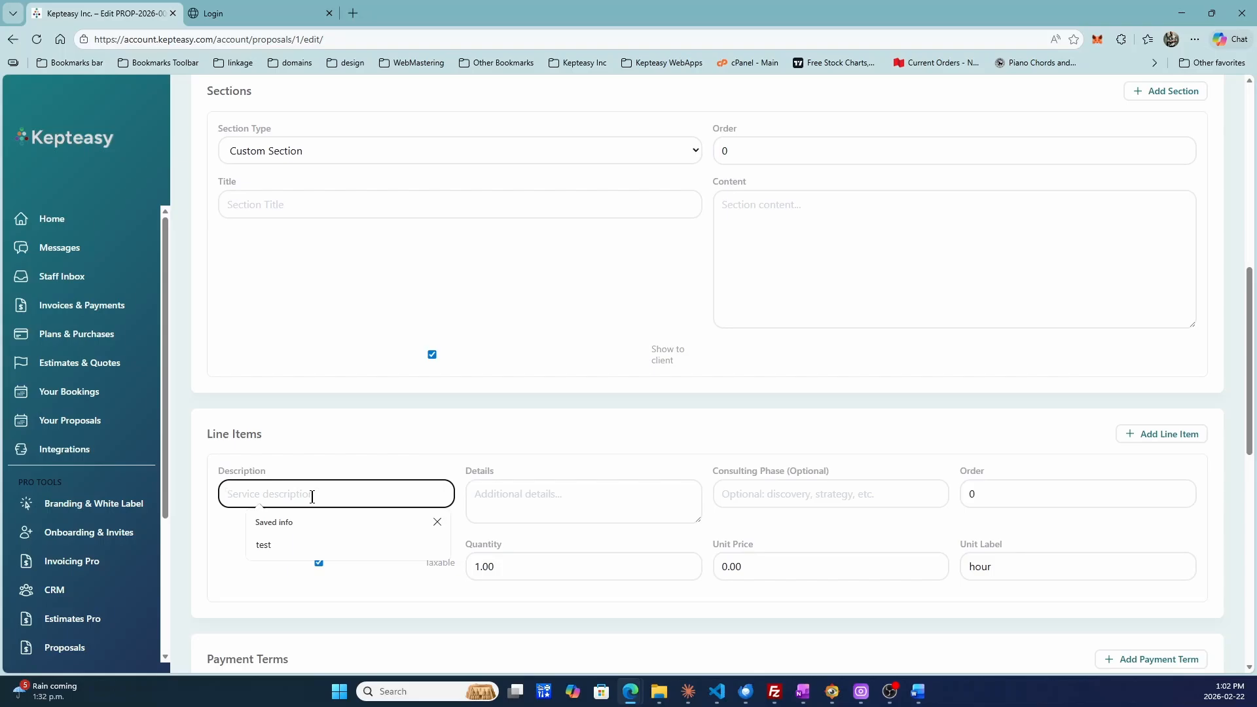
type("consulting")
key("Tab")
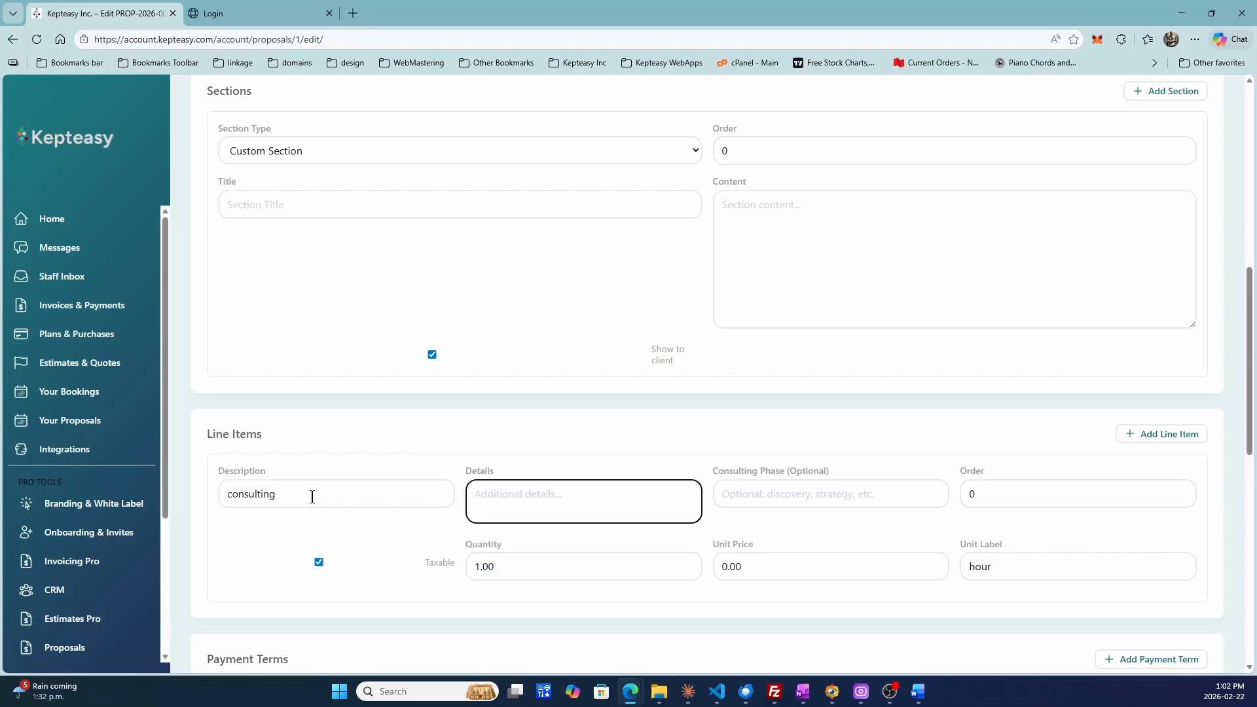
type("retainer based phased project")
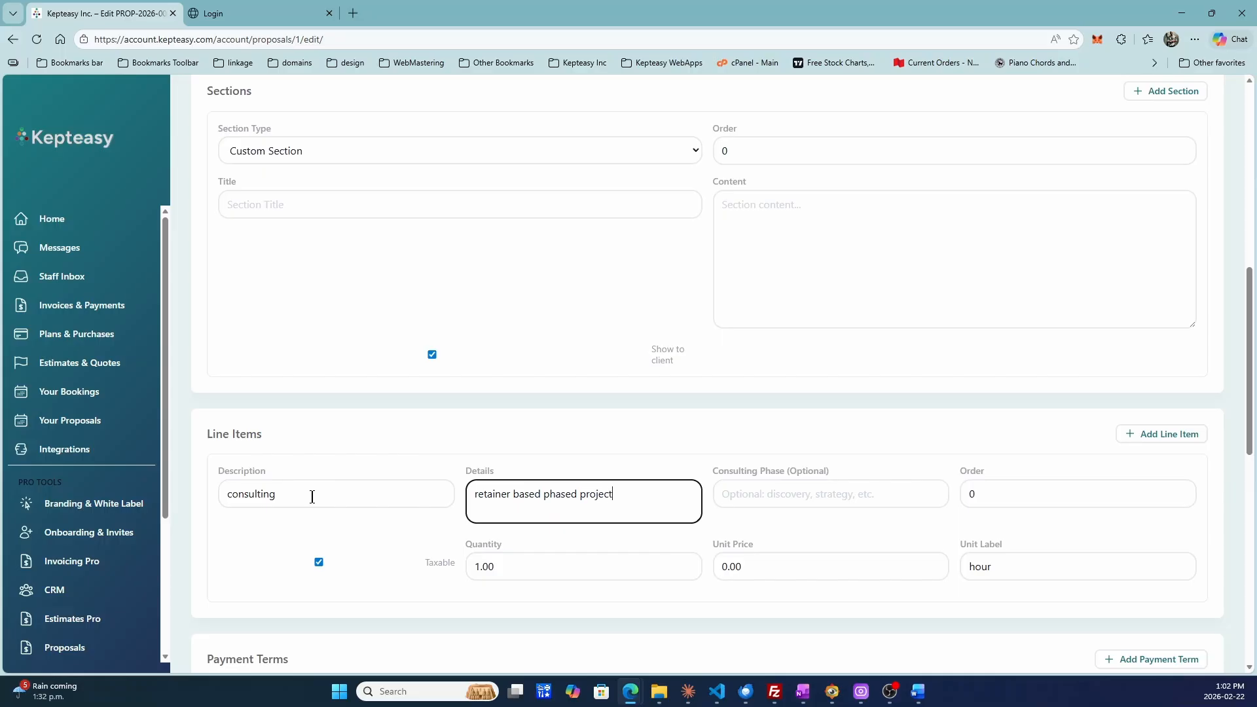
Step: Set the consulting line item's unit price to 150 per hour, leaving the consulting phase blank
key("Tab")
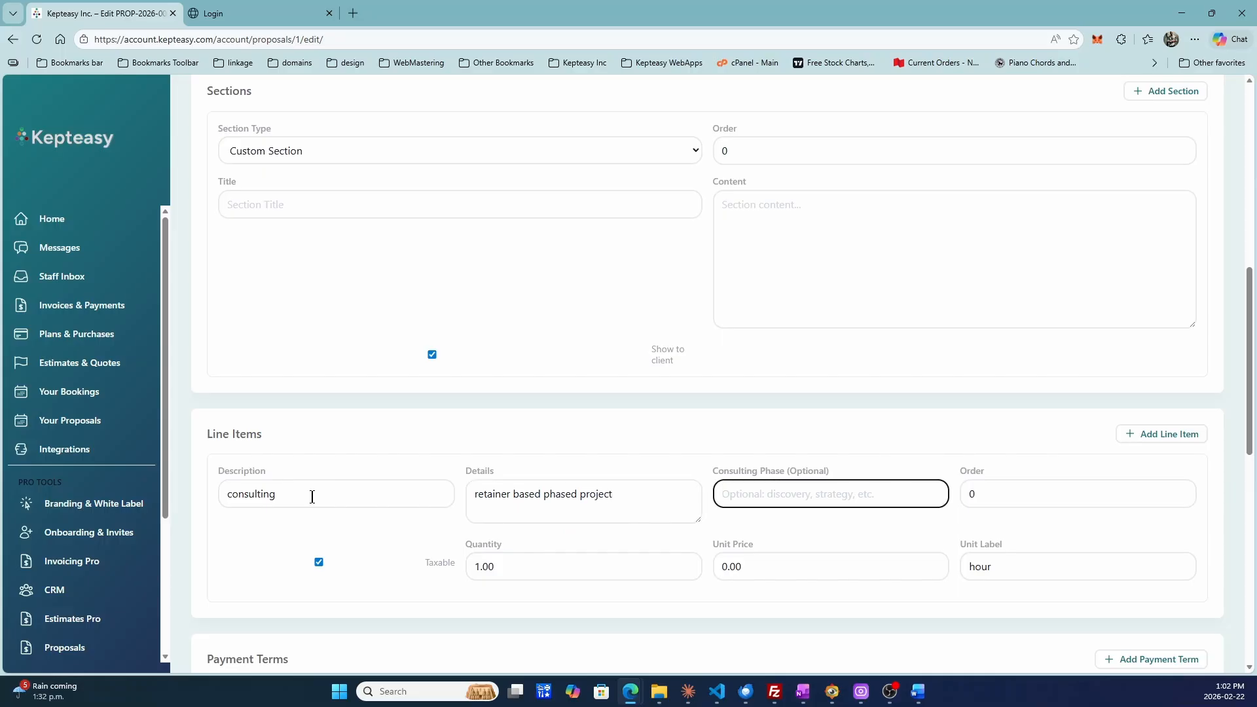
key("Tab")
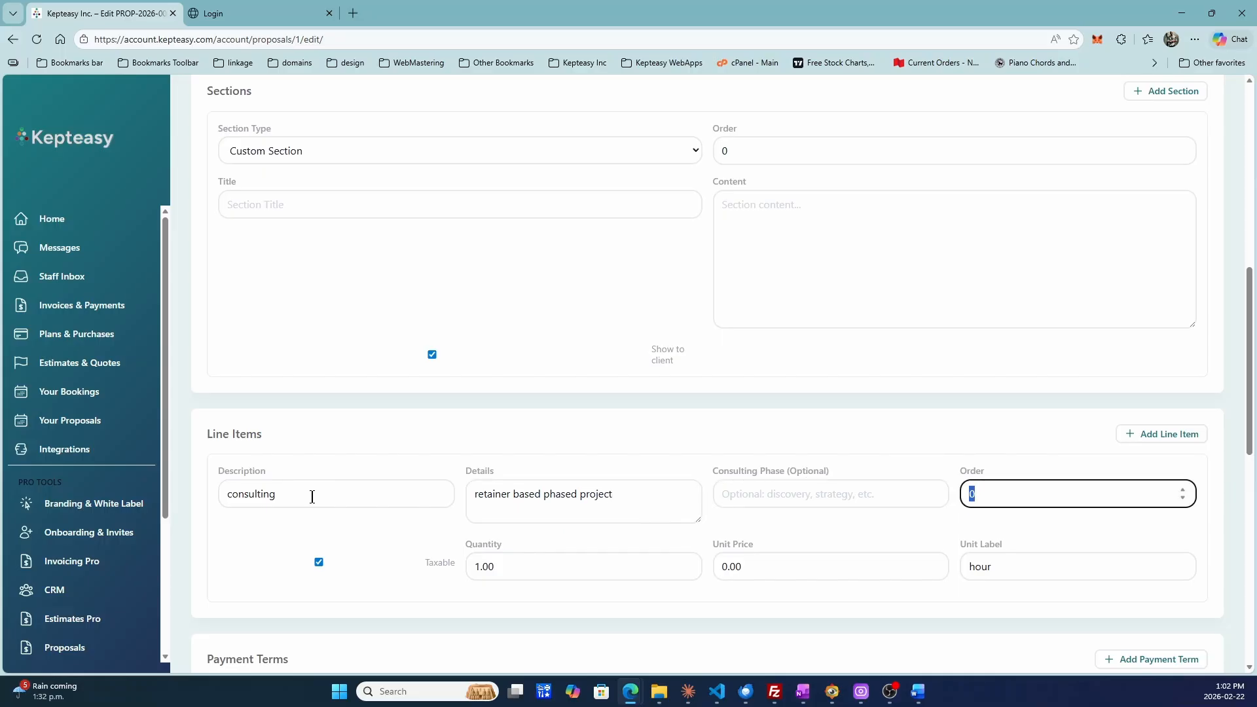
key("Tab")
key("Tab")
key("Tab")
type("1")
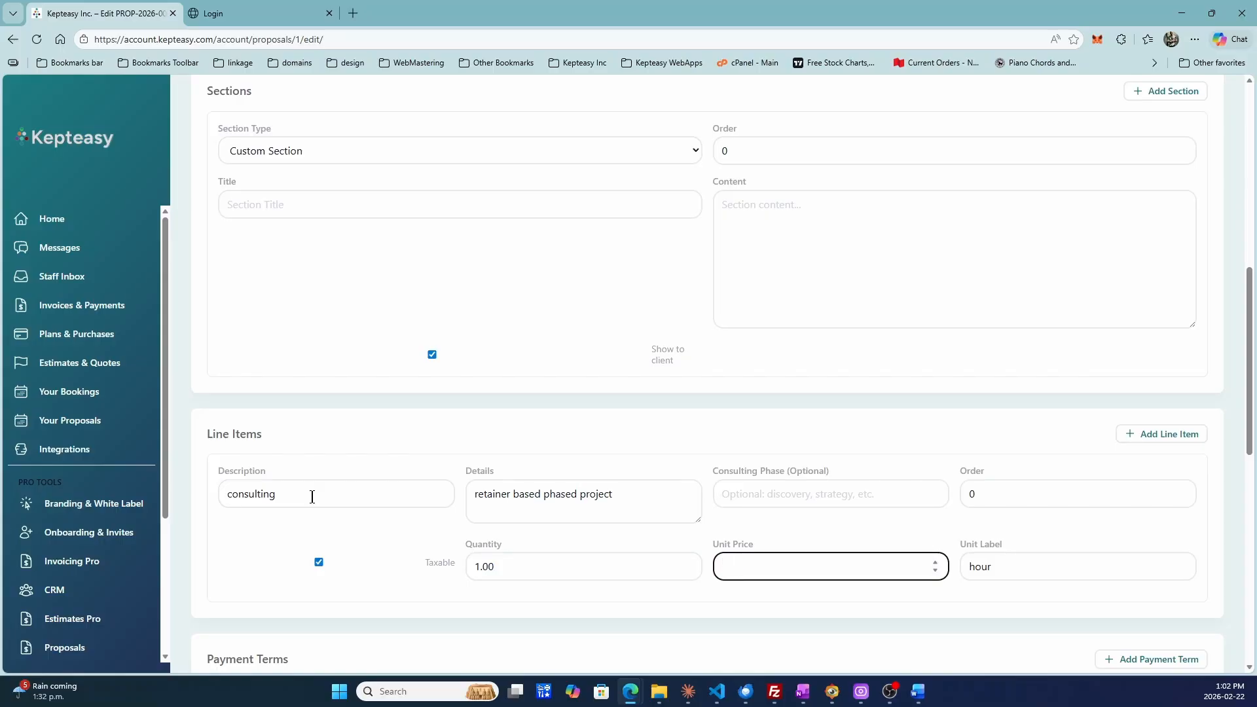
type("5000")
left_click(1000, 560)
double_click(728, 566)
type("150")
Step: Set the payment term's type to Monthly Recurring
scroll(841, 406, "down", 1)
scroll(840, 407, "down", 5)
scroll(871, 401, "up", 3)
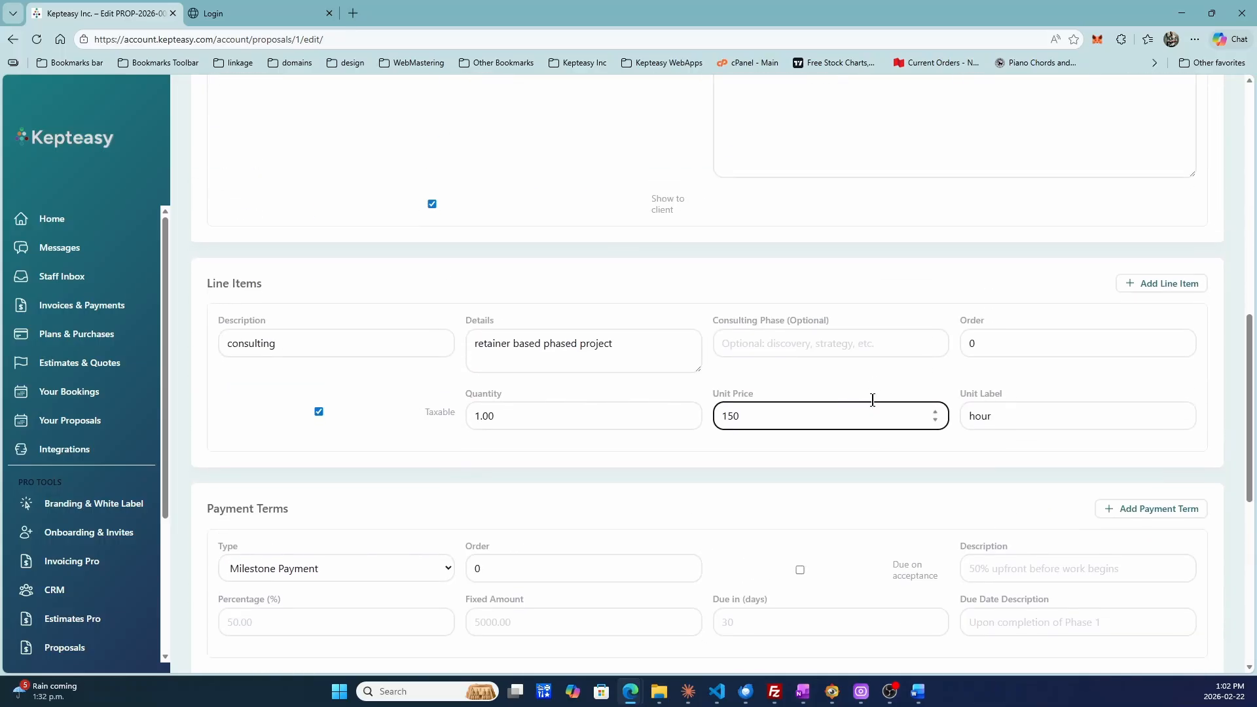
scroll(674, 406, "down", 6)
scroll(532, 351, "up", 4)
left_click(393, 466)
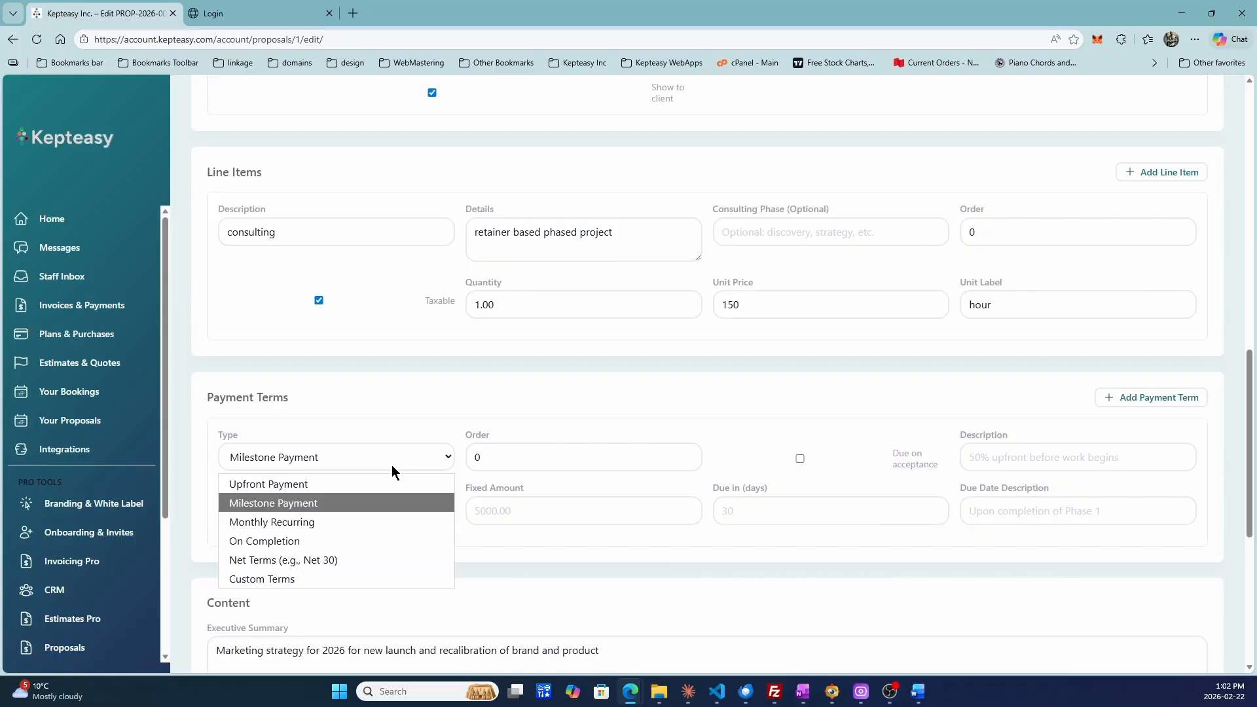
left_click(300, 521)
left_click(514, 455)
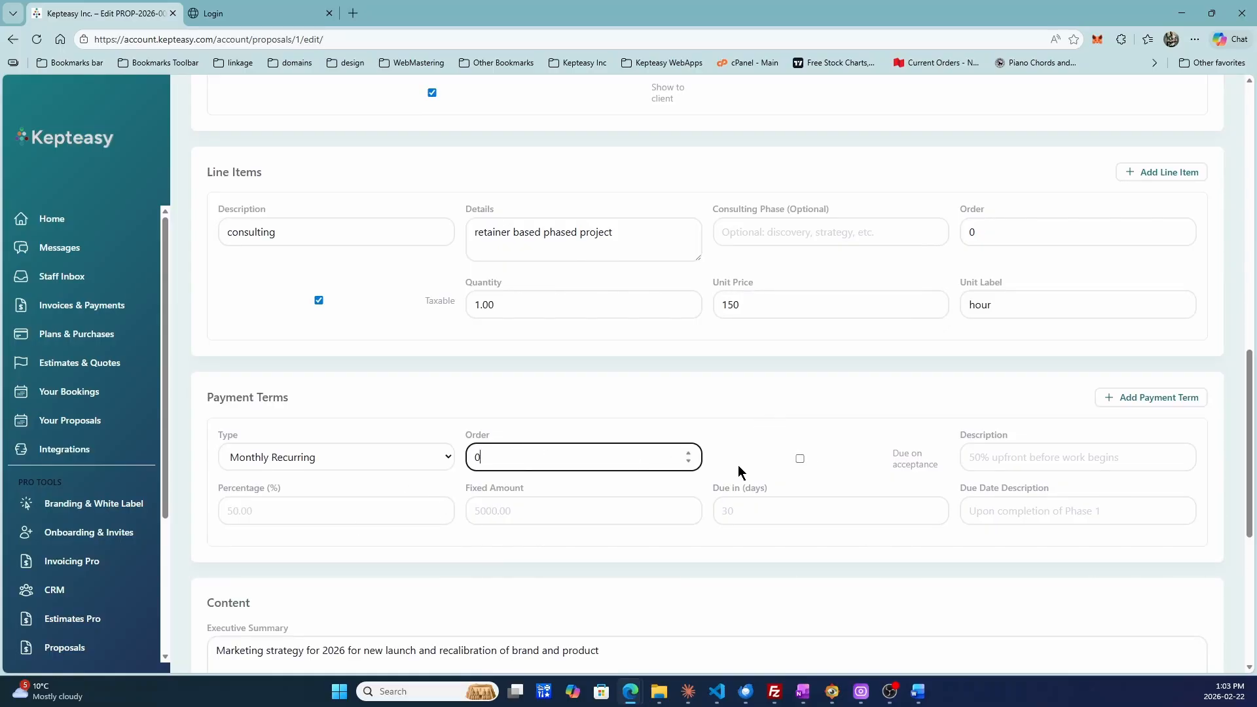
left_click(379, 457)
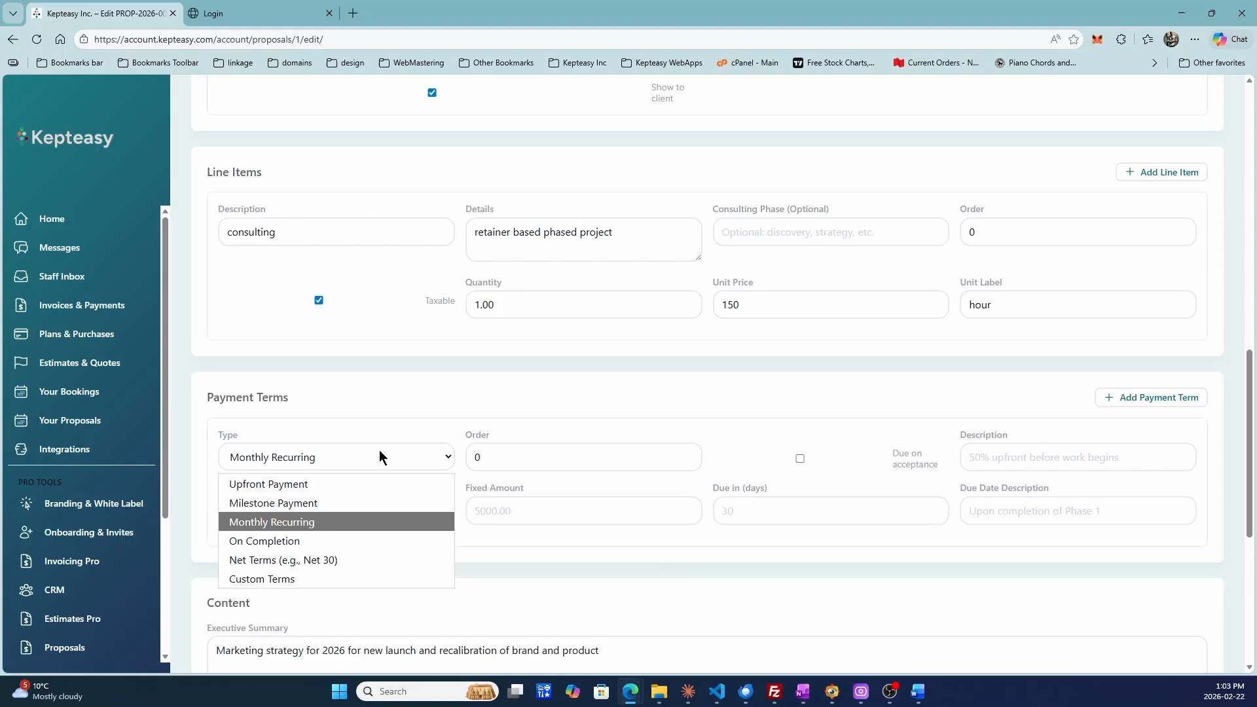
left_click(575, 386)
left_click(308, 512)
left_click(553, 509)
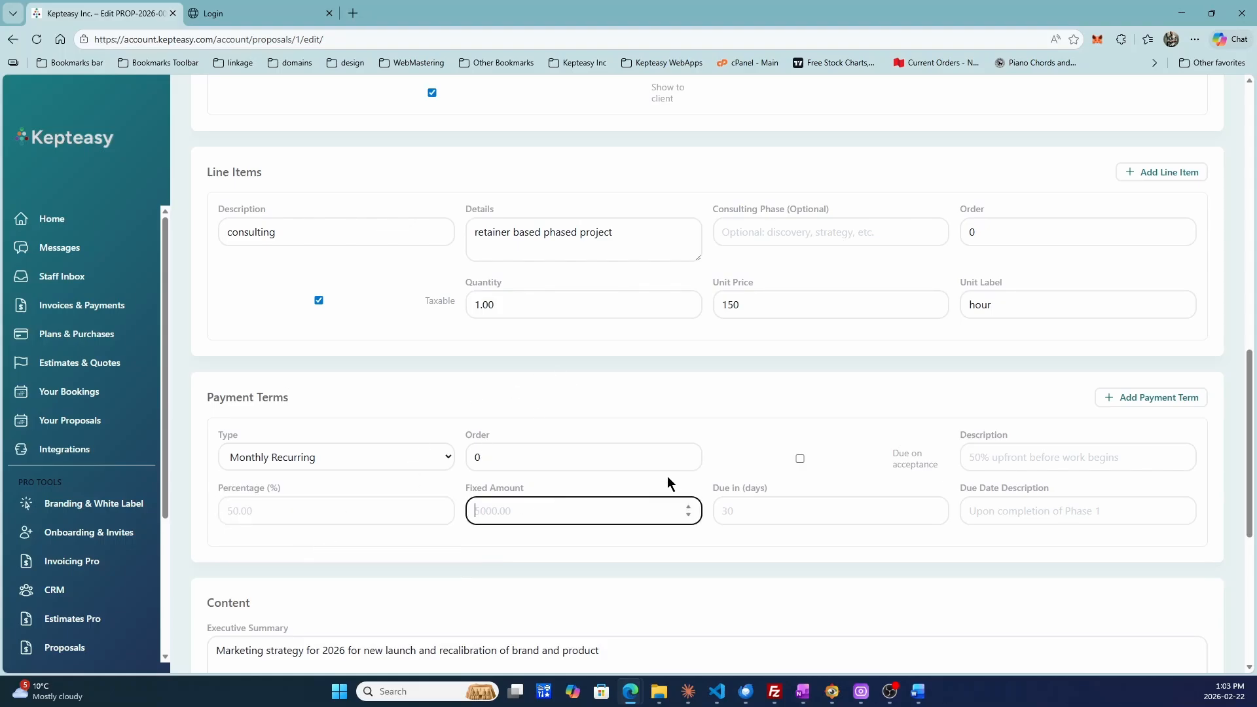
left_click(761, 513)
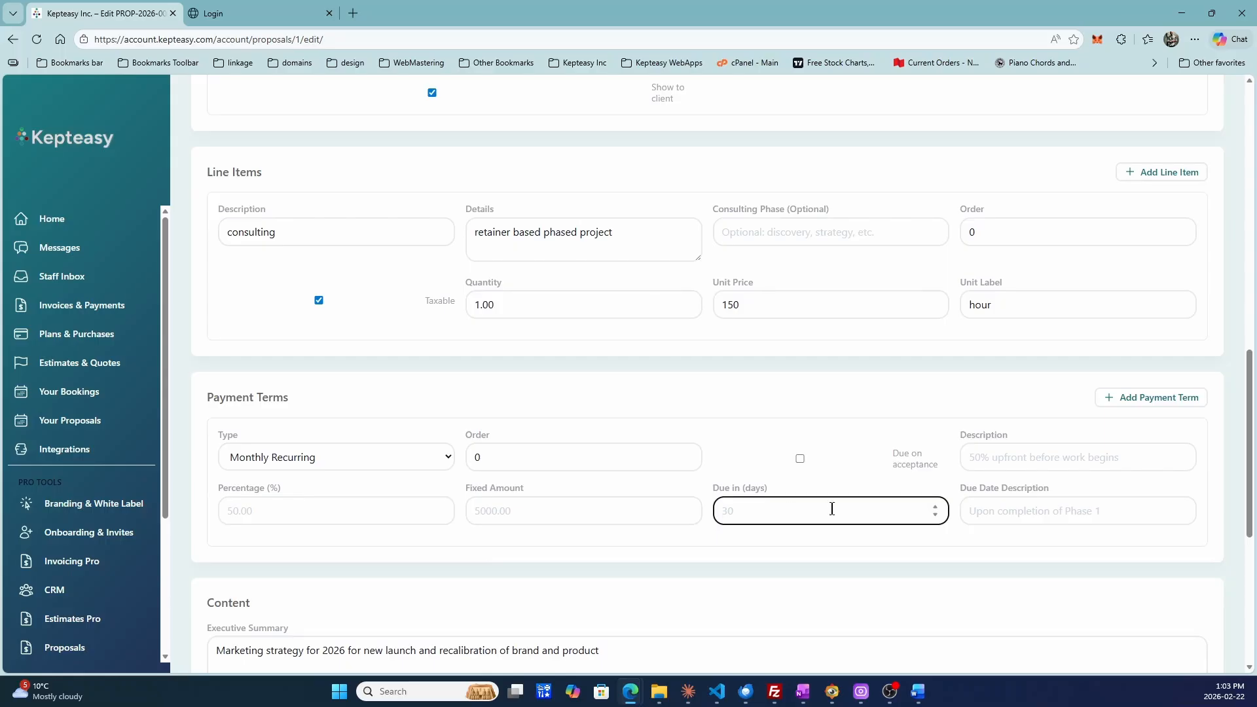
Step: Mark the payment term as due on acceptance and describe it as "retainer up front"
left_click(800, 458)
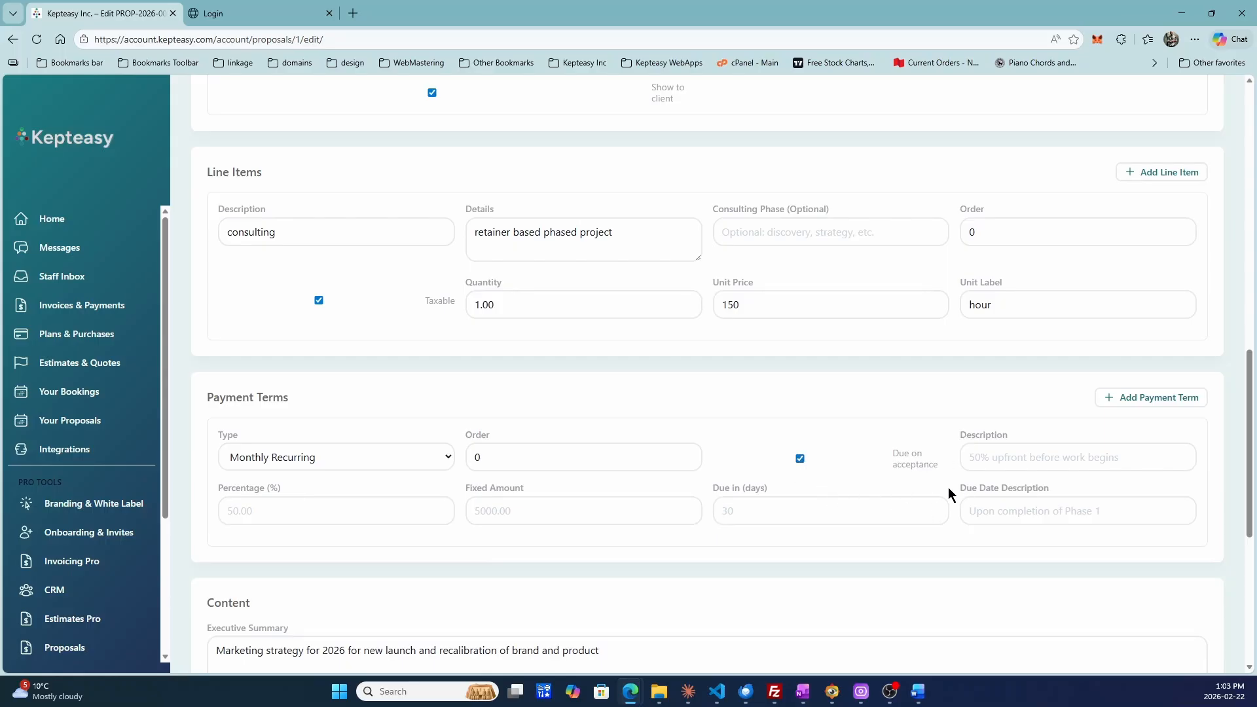
left_click(1019, 458)
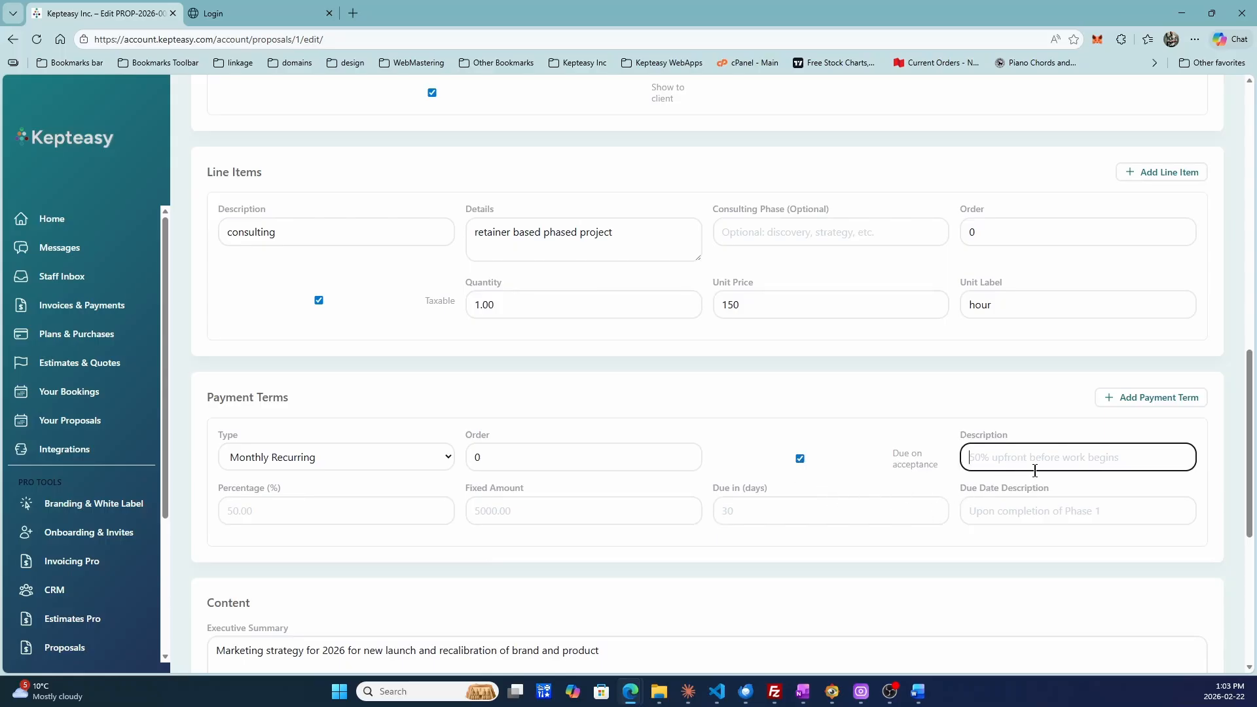
type("retainer up front")
key("Tab")
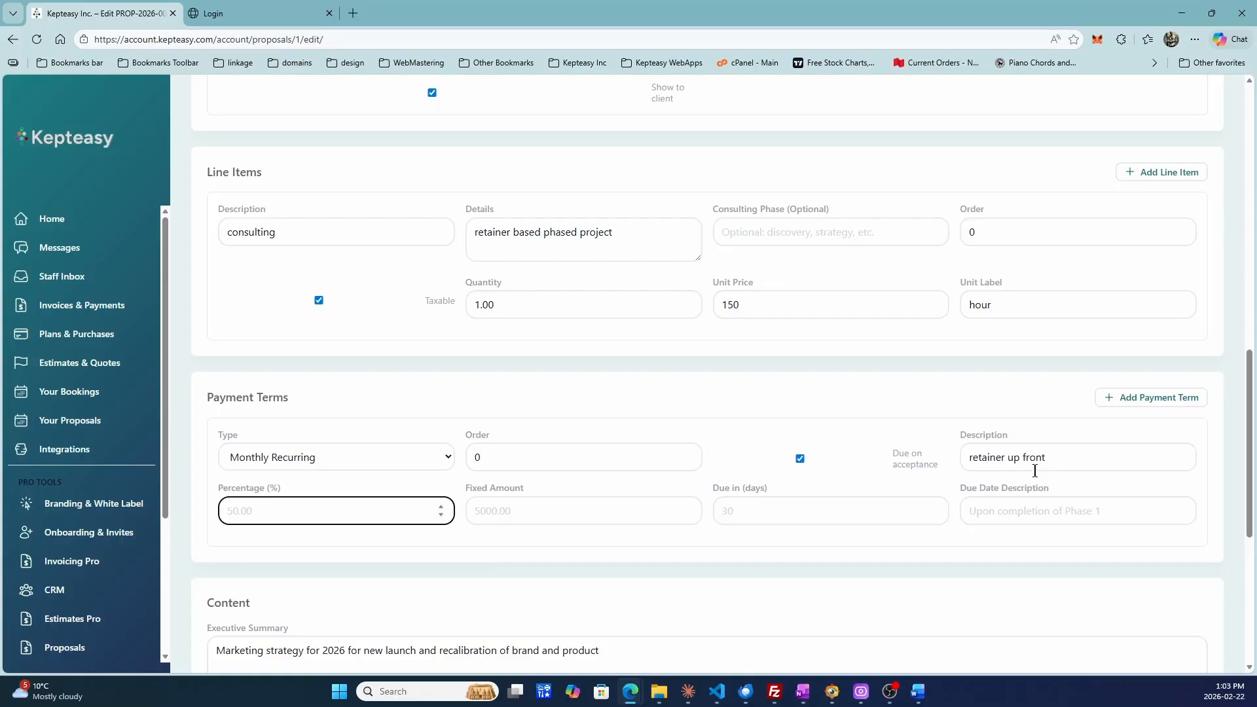
Step: Set the payment term's fixed amount to 2500 and save the proposal changes
scroll(906, 449, "down", 3)
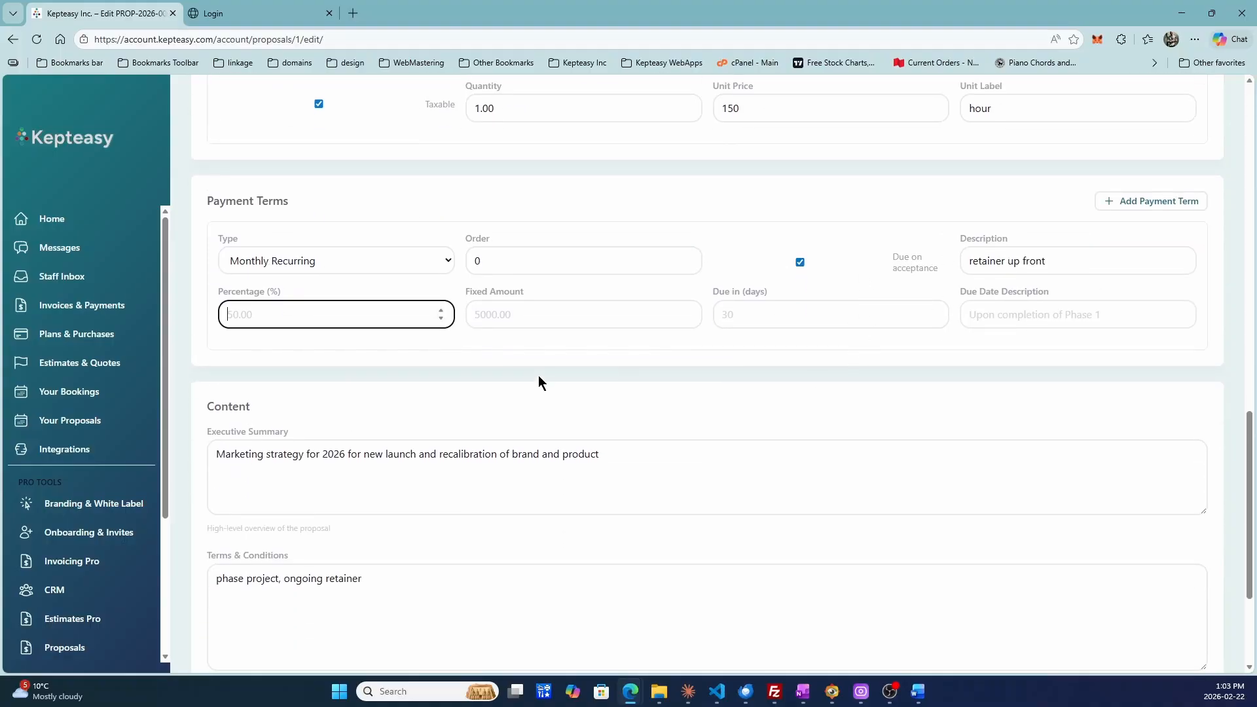
left_click(555, 319)
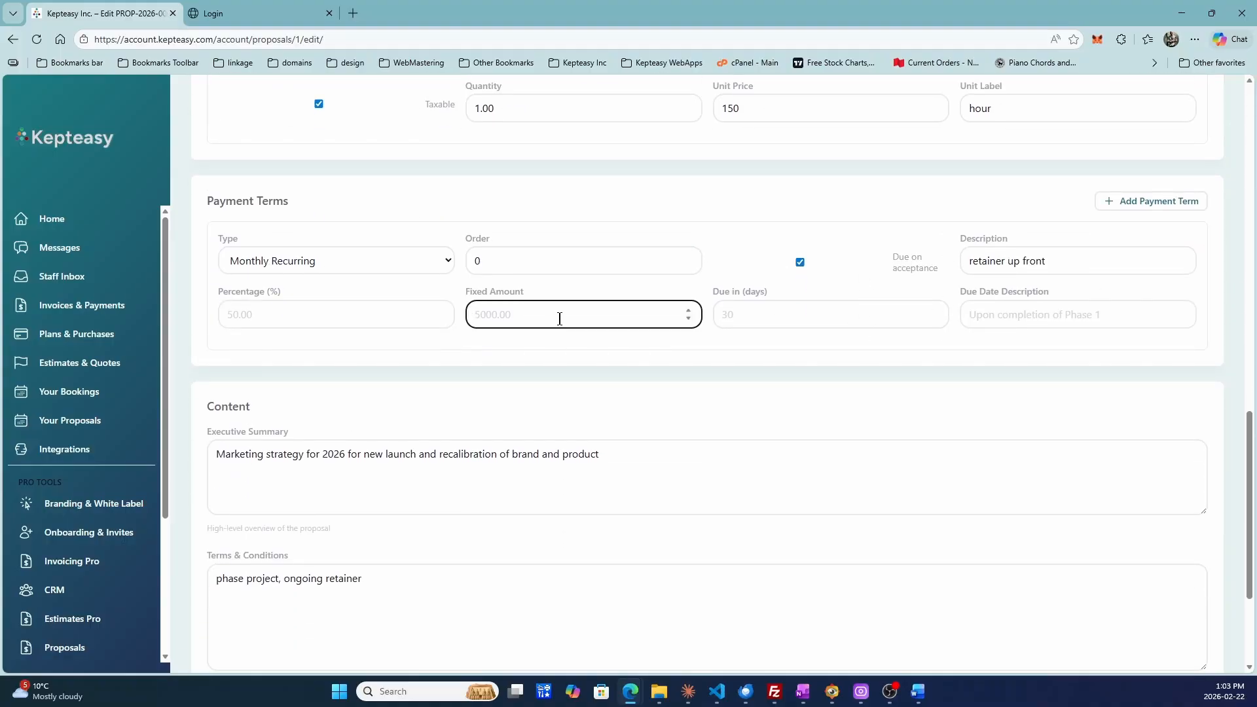
type("2500")
scroll(618, 401, "down", 3)
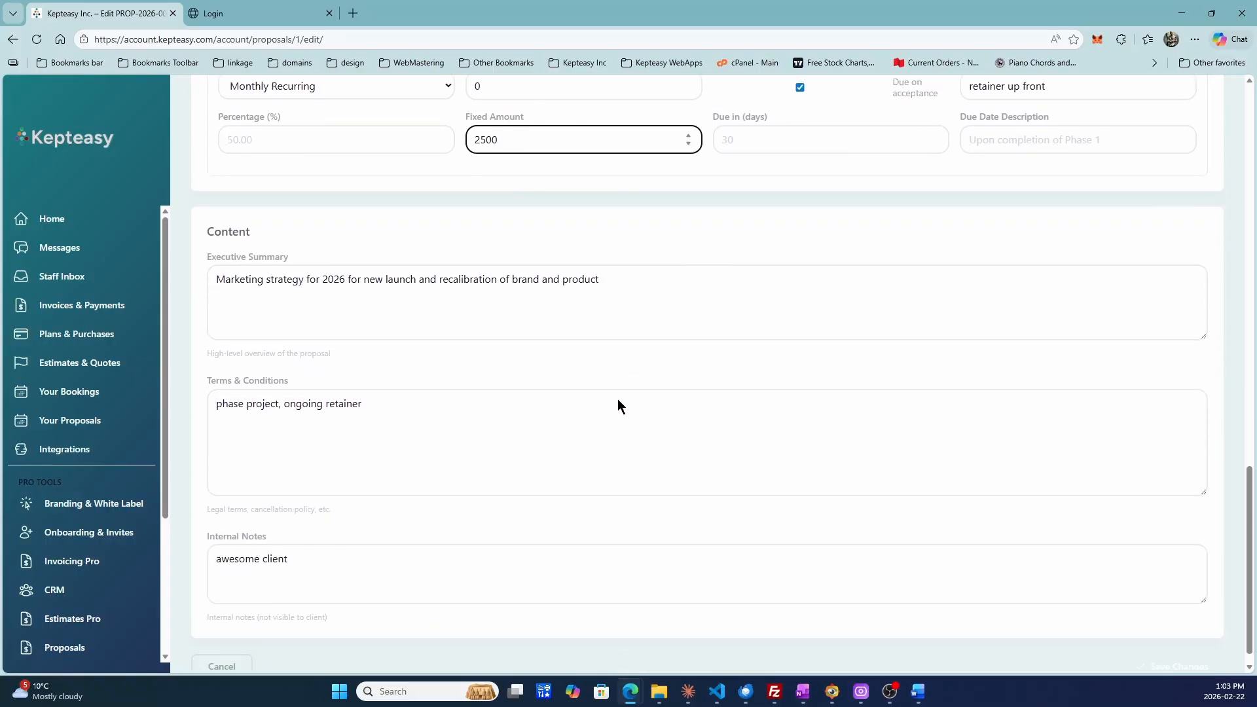
left_click(1161, 644)
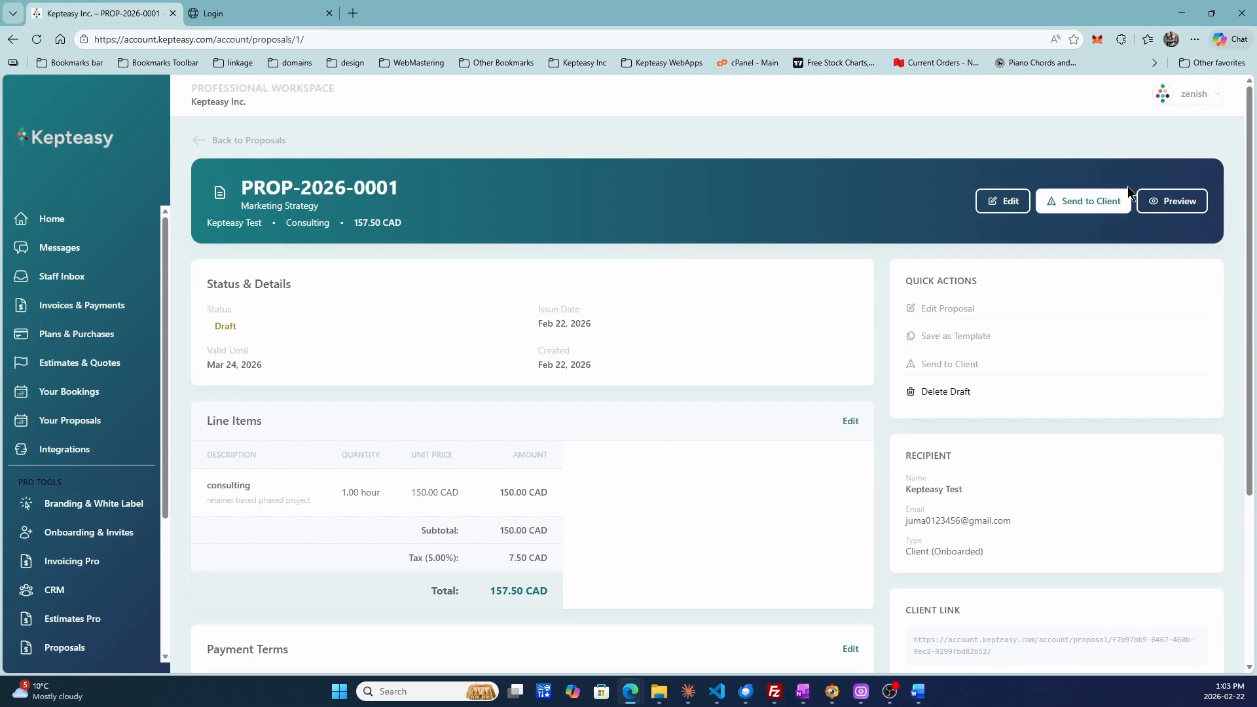
Step: Preview the whole Marketing Strategy proposal as the client sees it and return to its detail page
left_click(1182, 207)
scroll(606, 250, "down", 4)
scroll(626, 258, "up", 5)
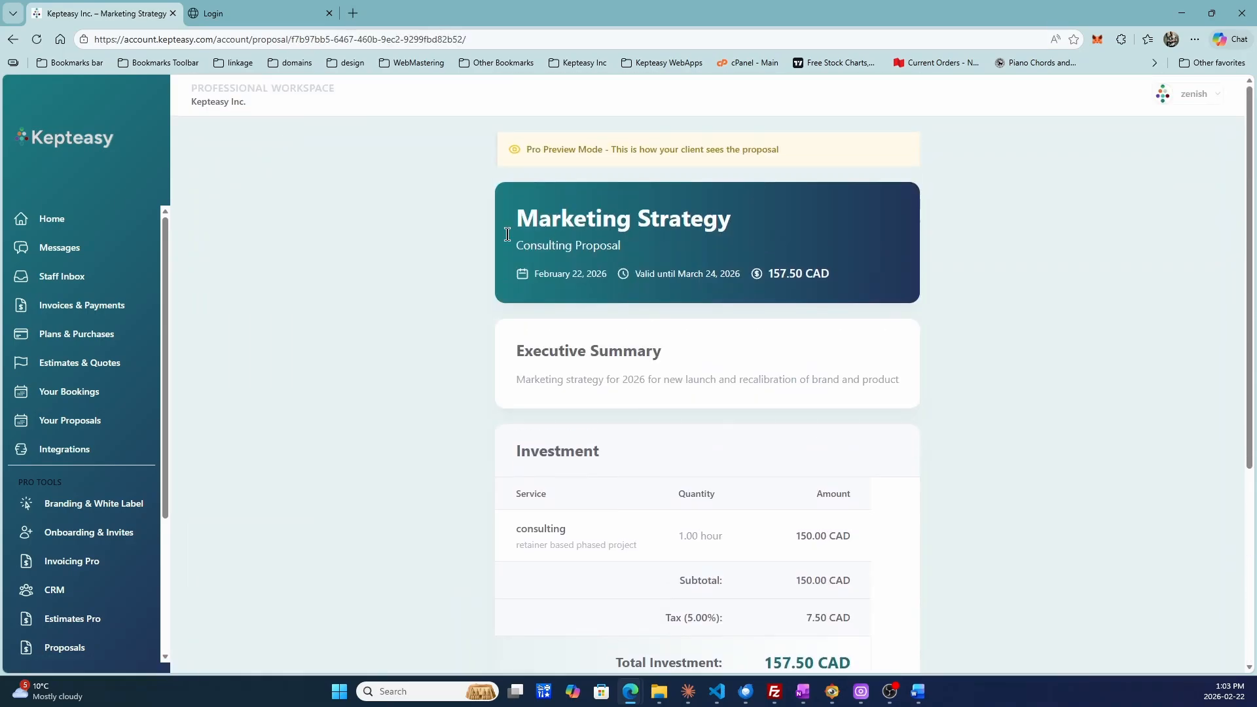
key("alt+Left")
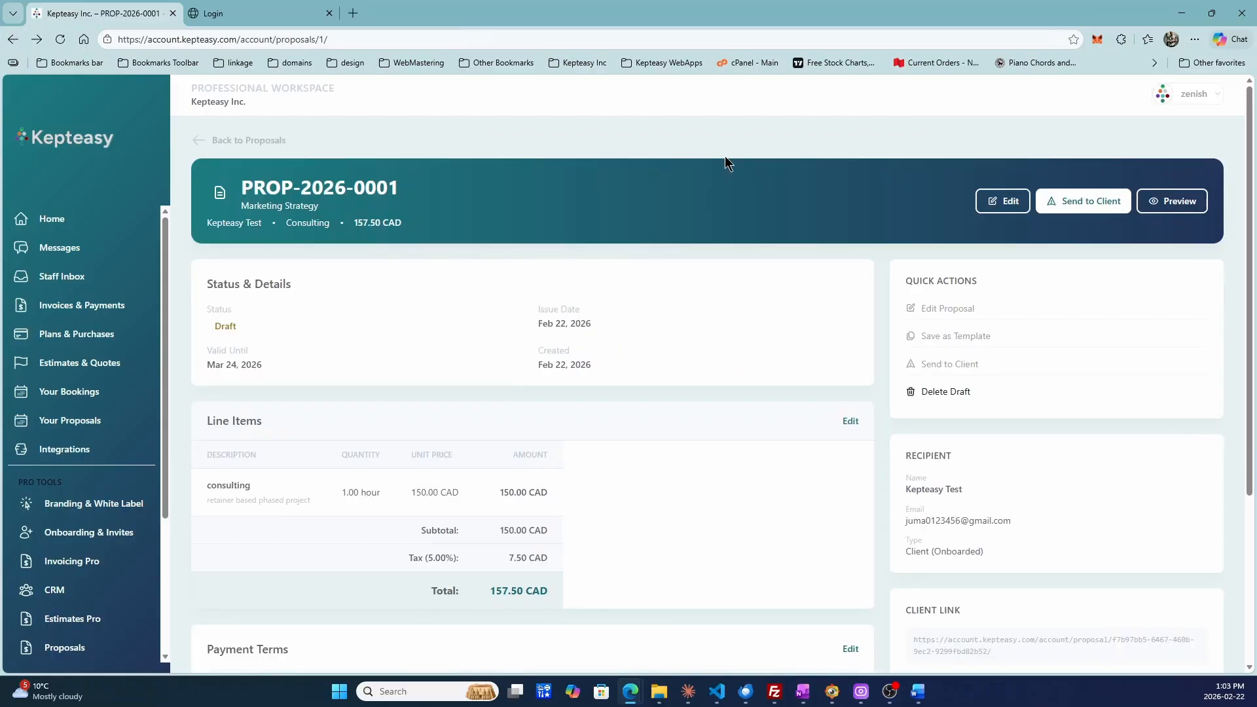
Step: Send the Marketing Strategy proposal to the client and review its updated detail page
left_click(1081, 199)
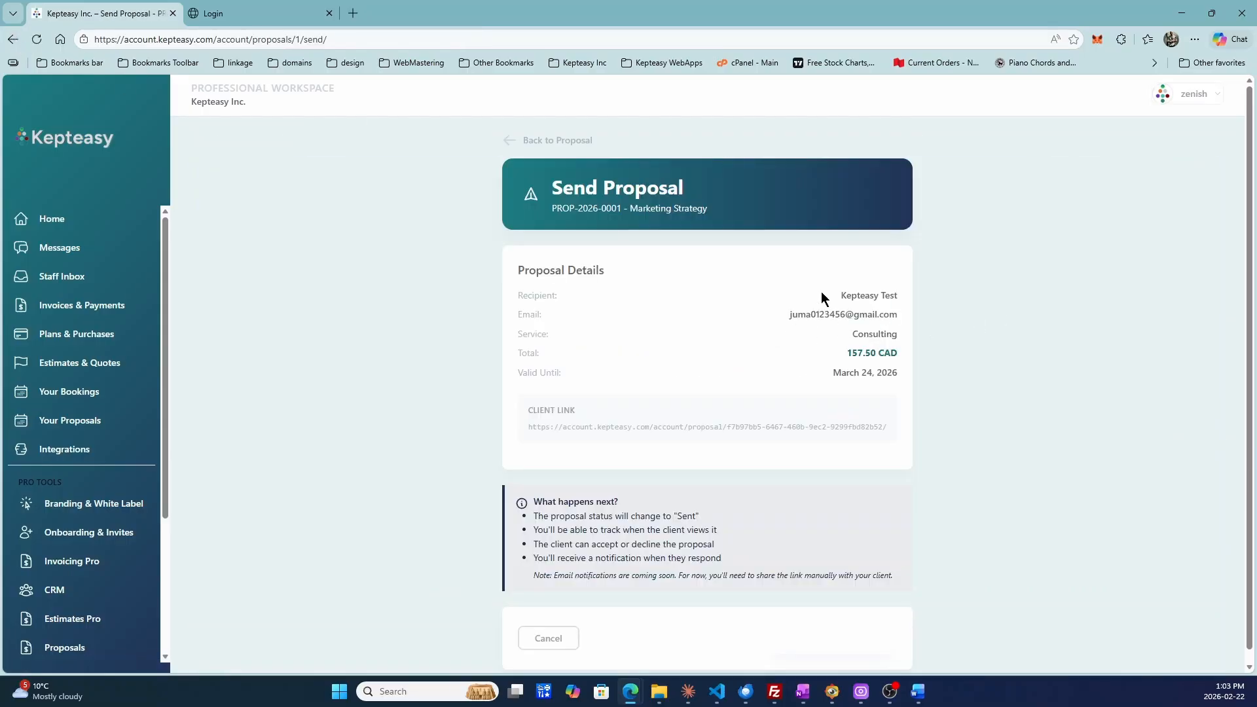
left_click(842, 629)
scroll(872, 297, "down", 4)
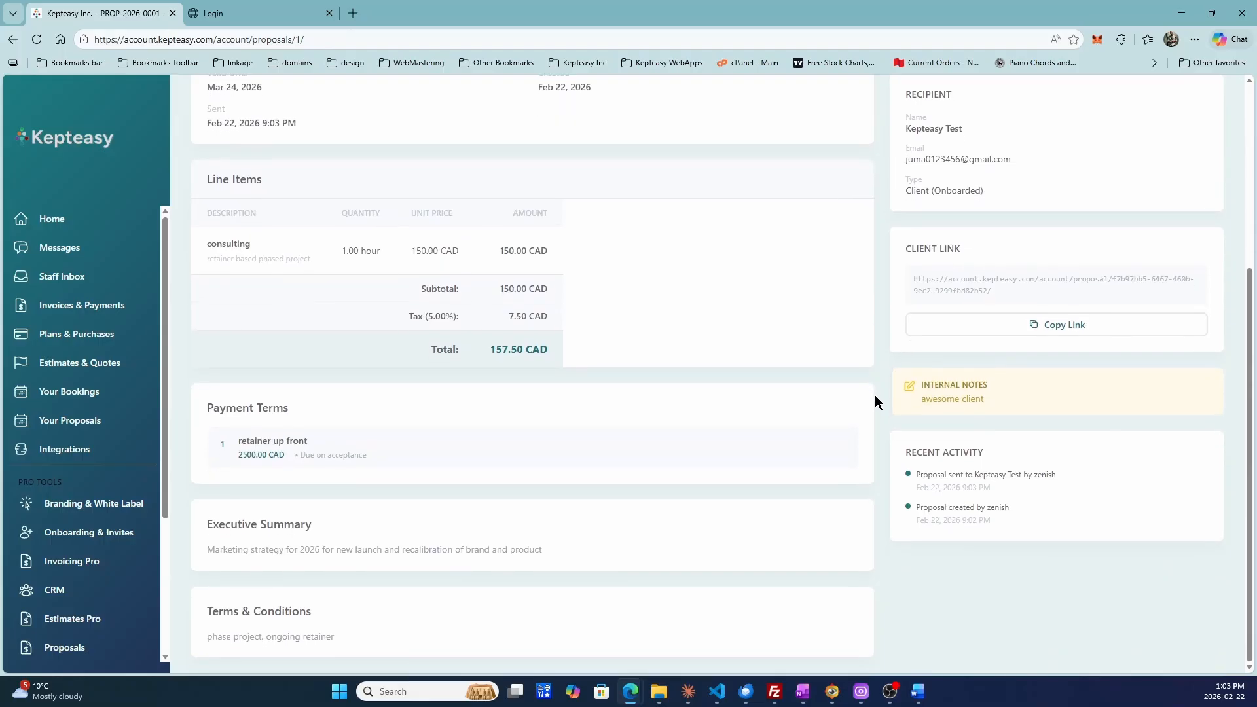
scroll(880, 412, "up", 4)
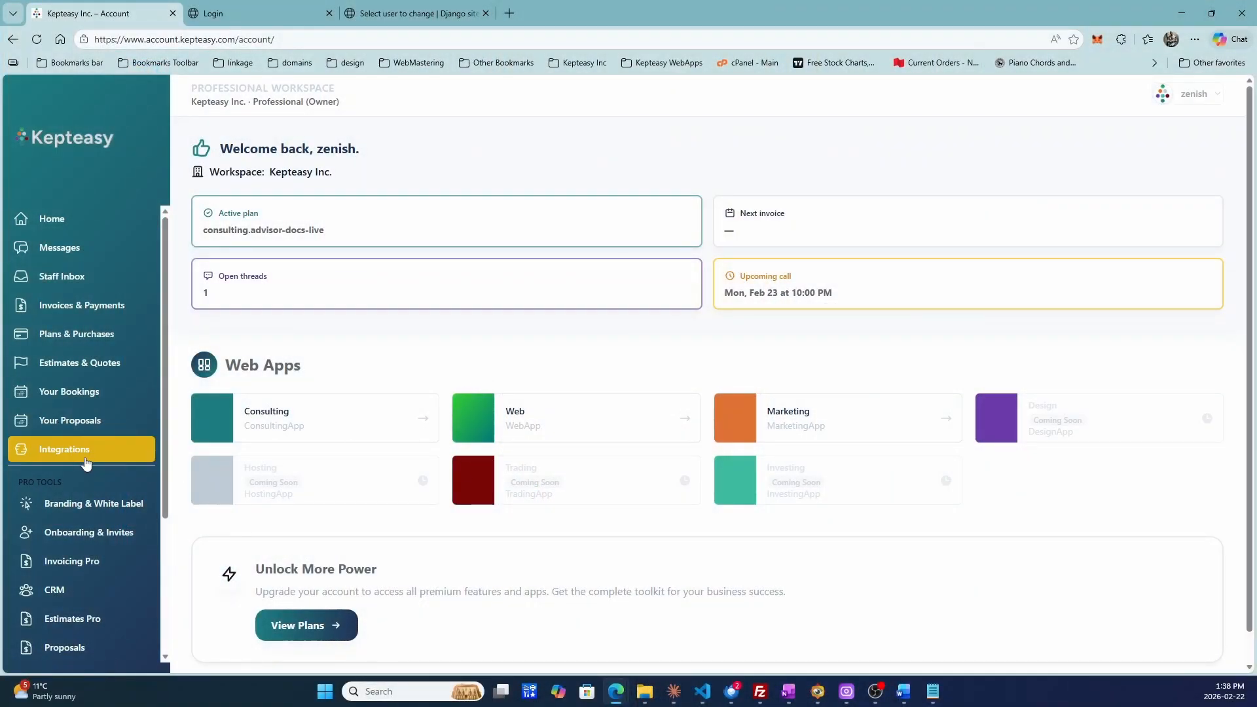
Step: Review the proposals dashboard for the Marketing Strategy proposal's status and return to the account home
scroll(75, 484, "down", 3)
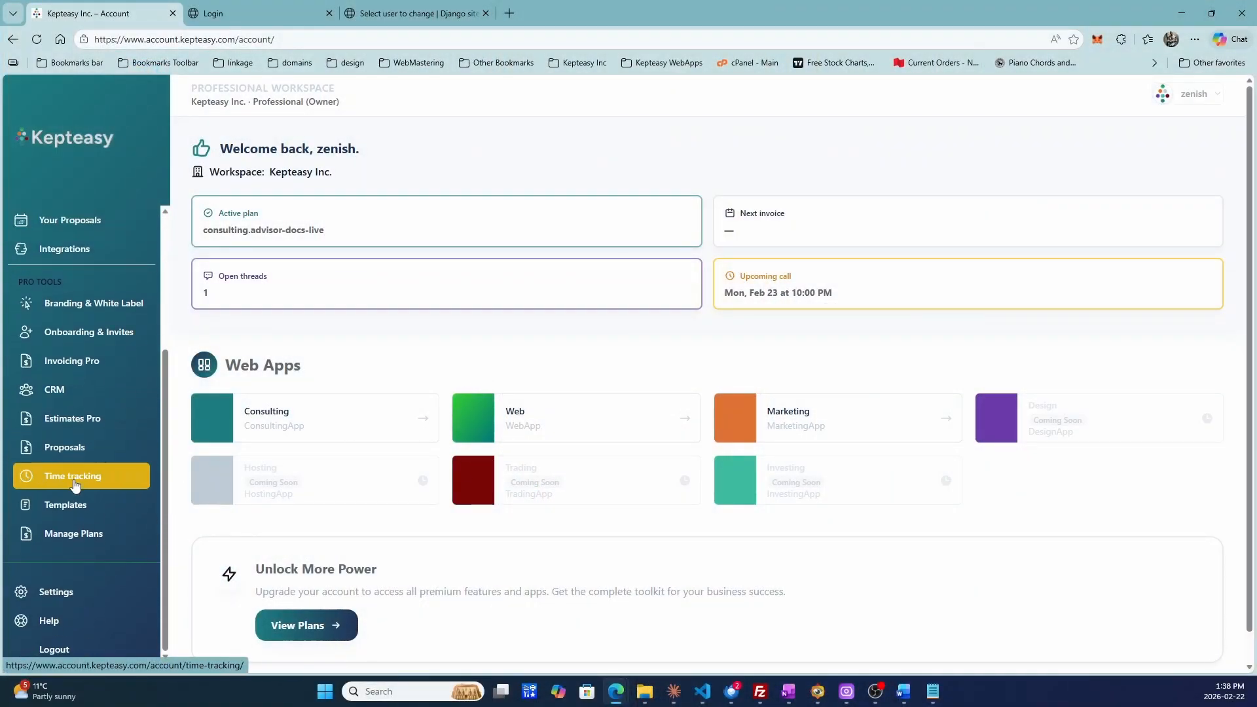
left_click(65, 447)
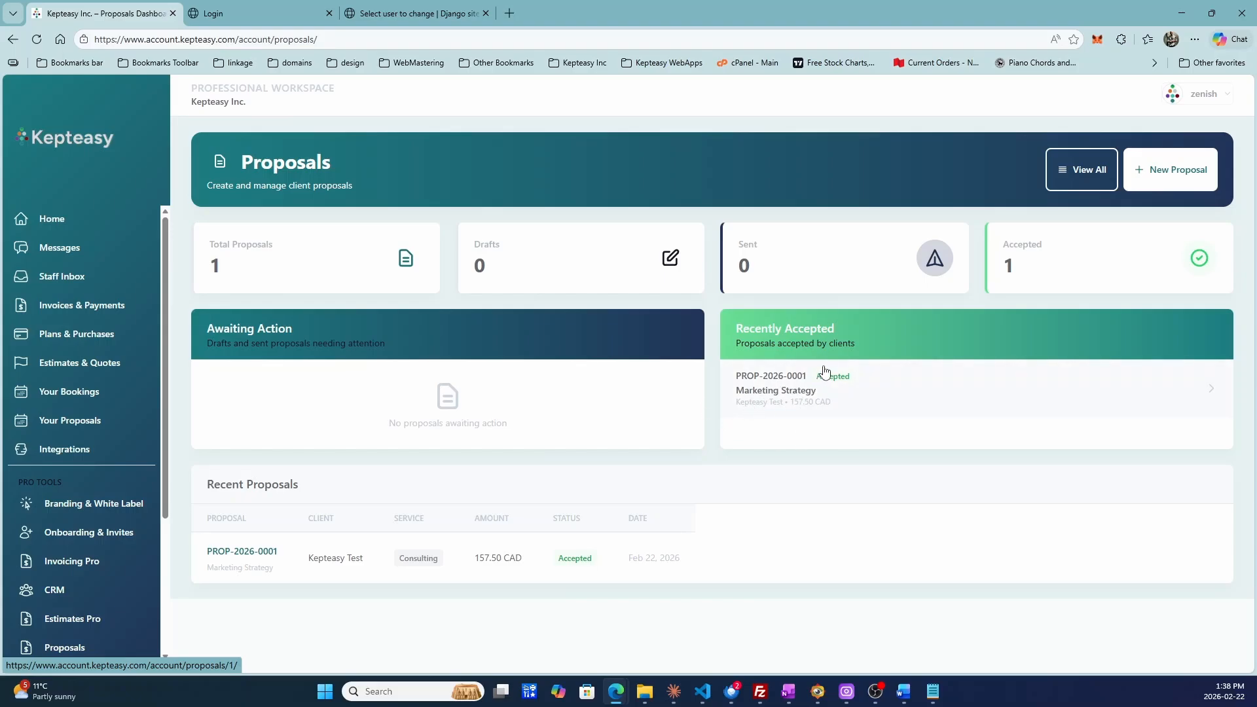
left_click(43, 225)
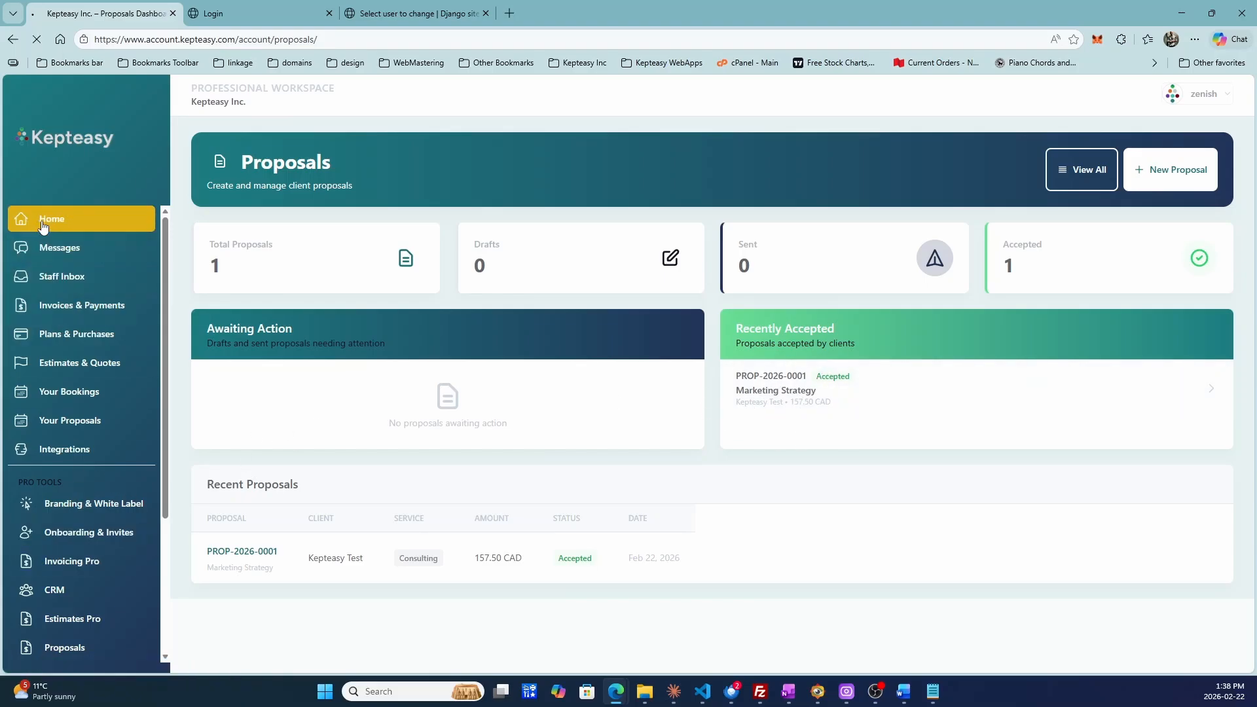
Step: Switch to the Consulting app and read the Marketing Strategy conversation in its messages
left_click(292, 414)
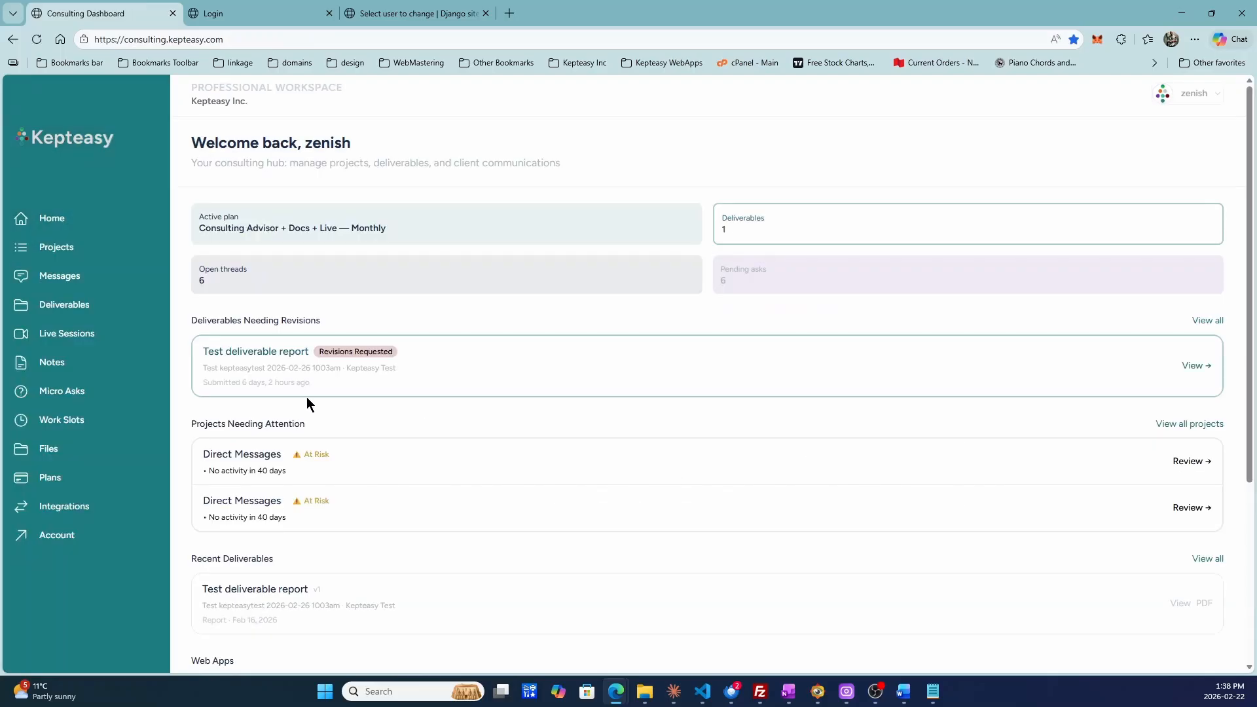
left_click(83, 282)
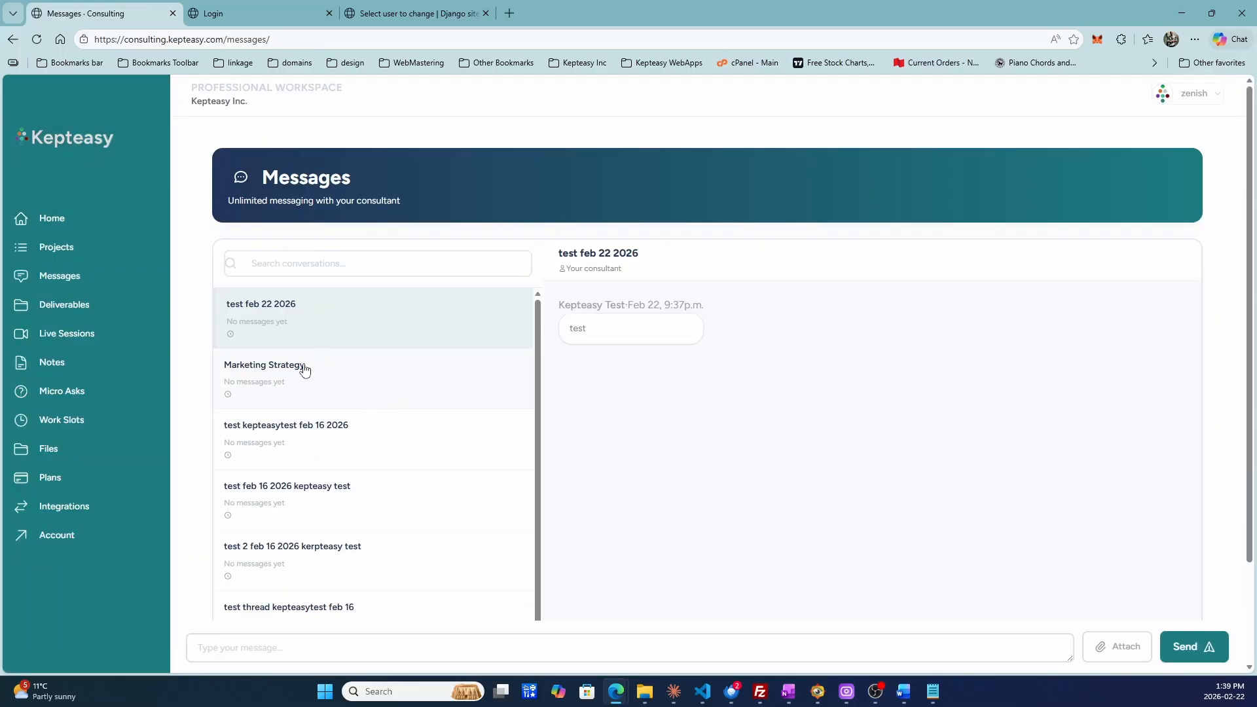
left_click(304, 370)
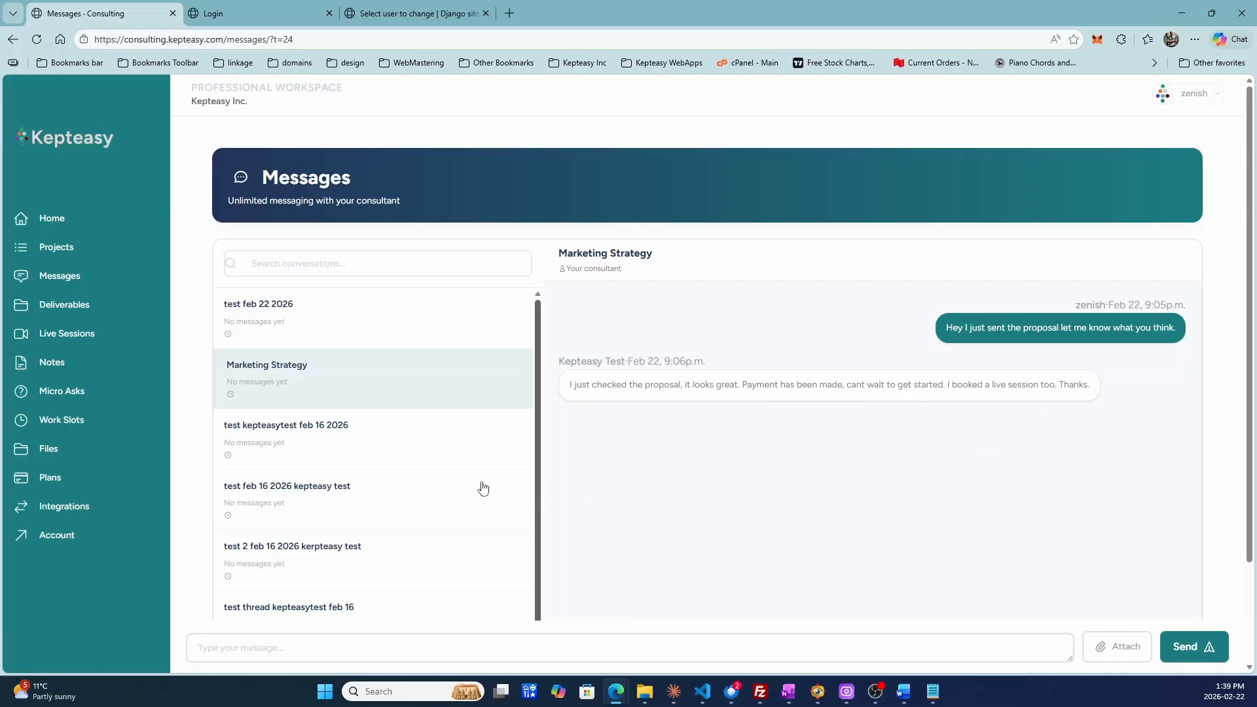
Step: Open the details of the upcoming Marketing Strategy live session on Feb 23 at 2:00 PM and review its joining rules, schedule and participants
left_click(58, 334)
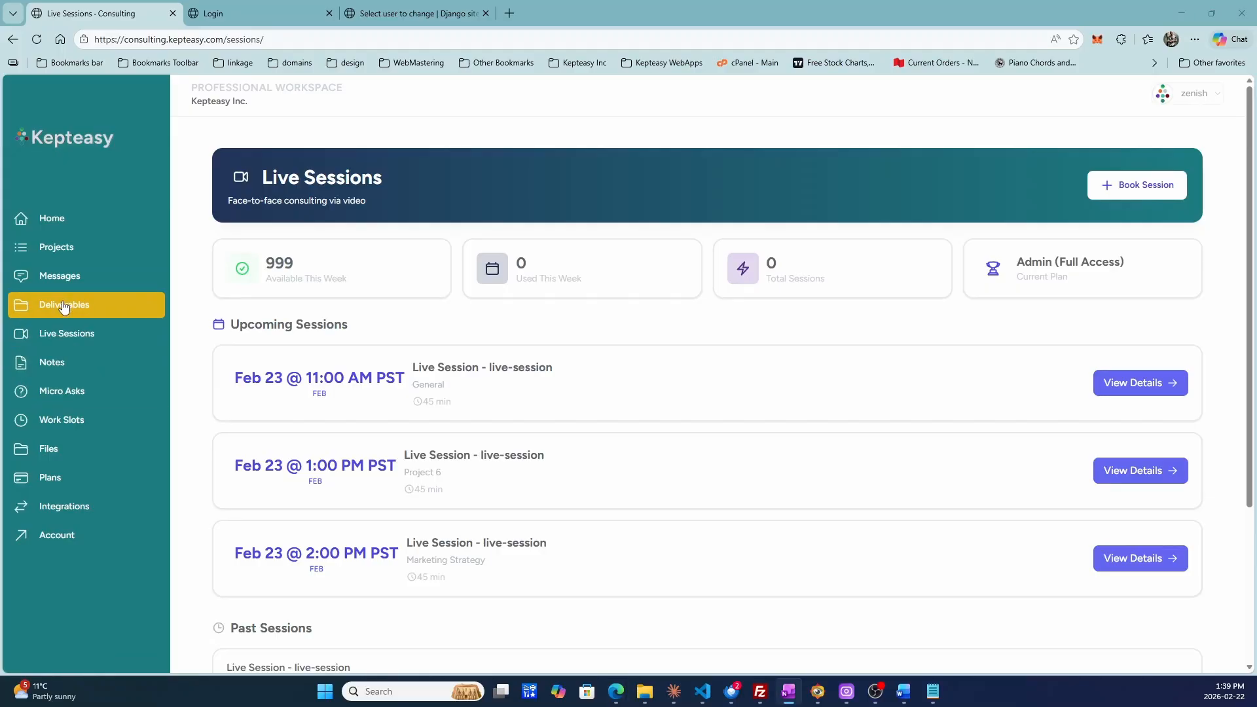
scroll(418, 276, "down", 1)
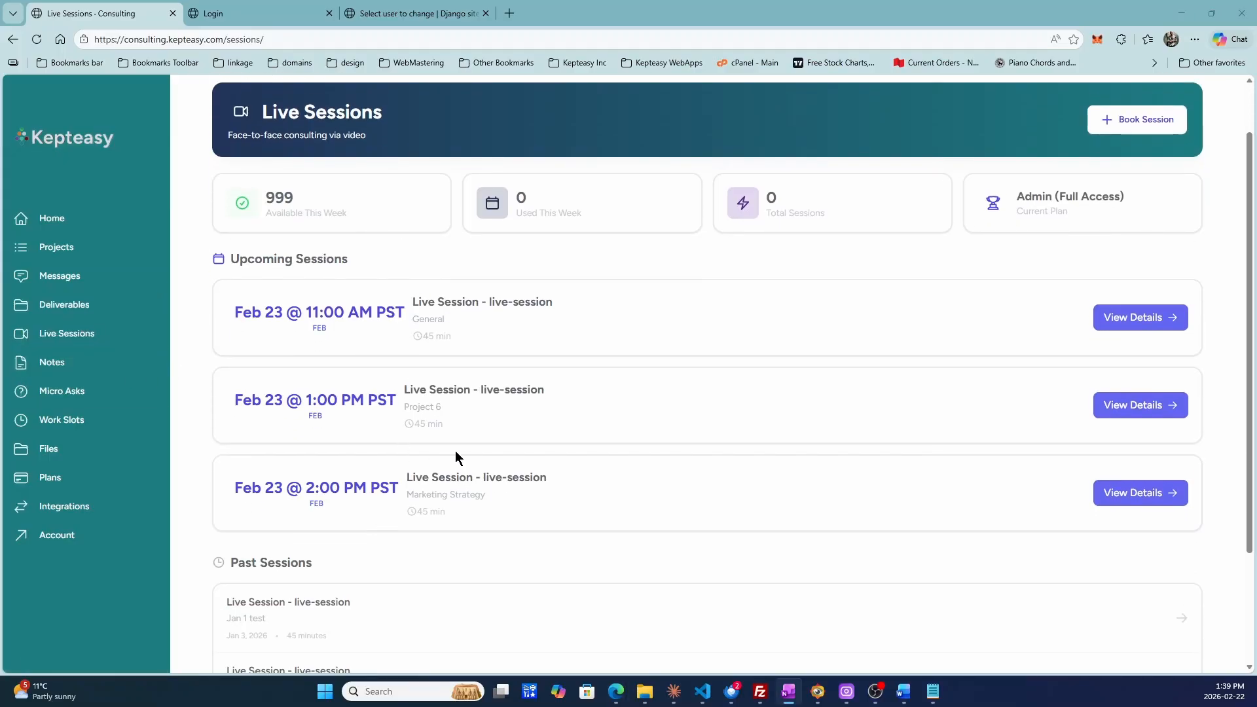
left_click(1122, 497)
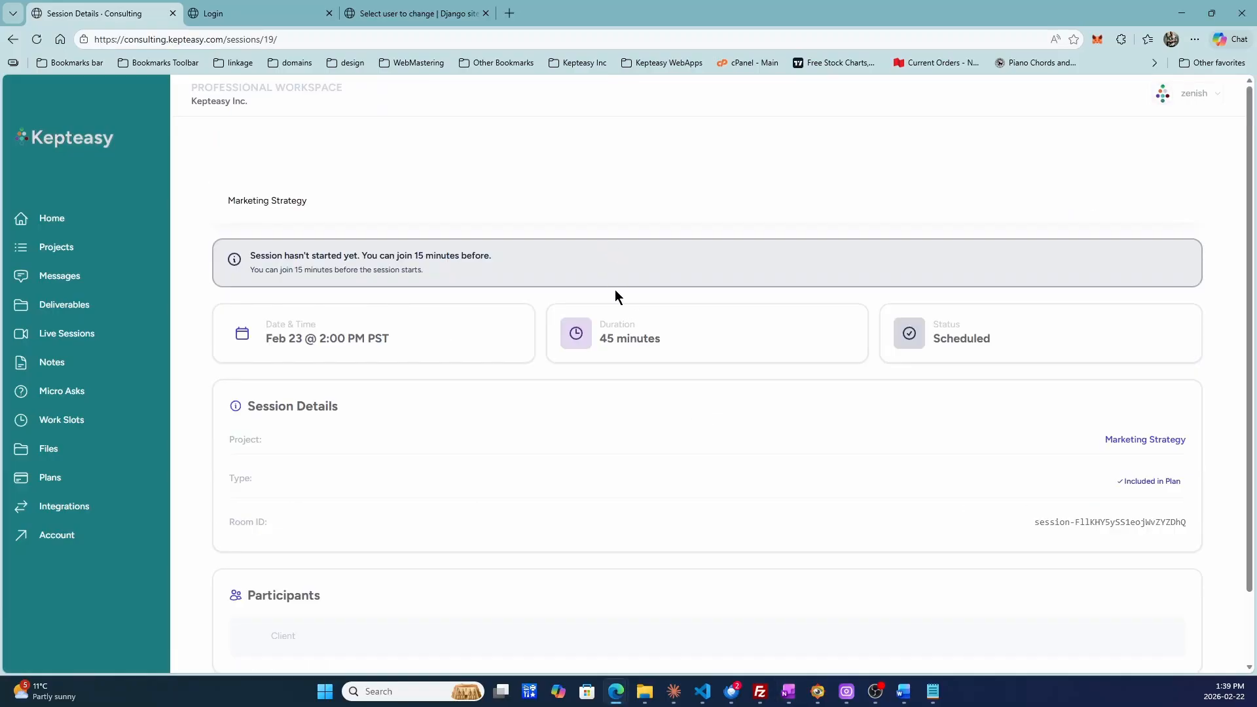
scroll(559, 332, "down", 2)
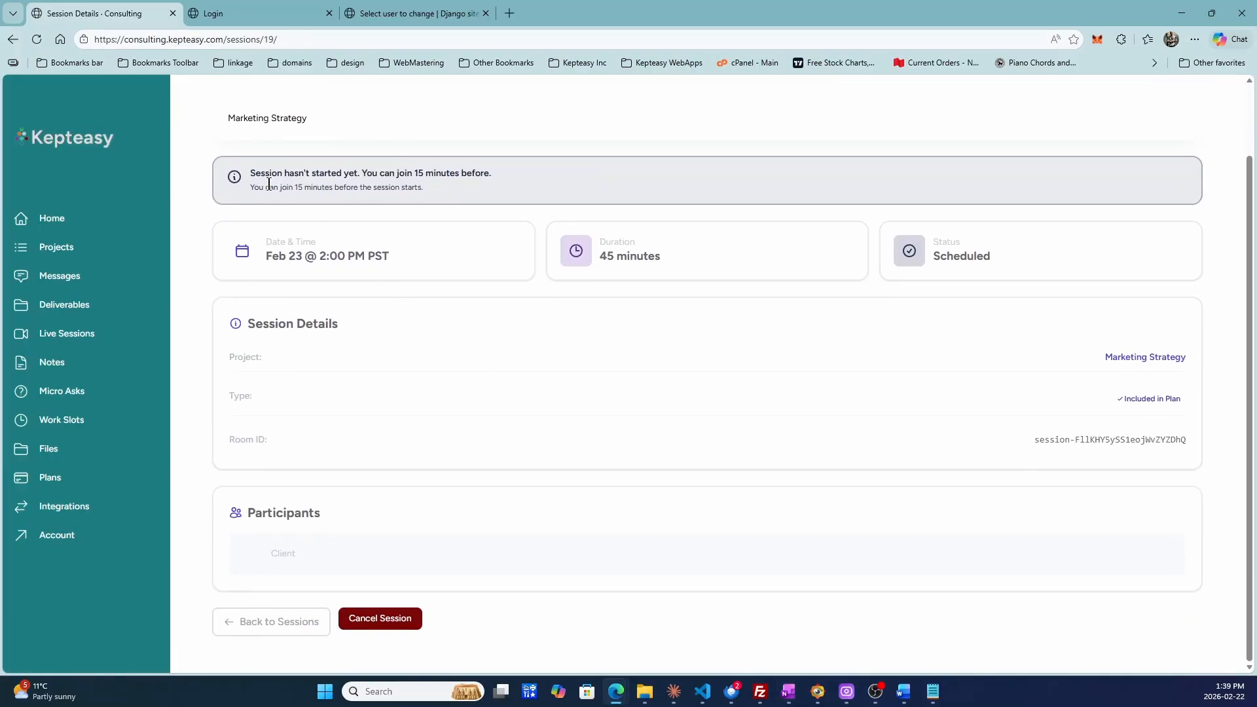
left_click_drag(268, 173, 444, 187)
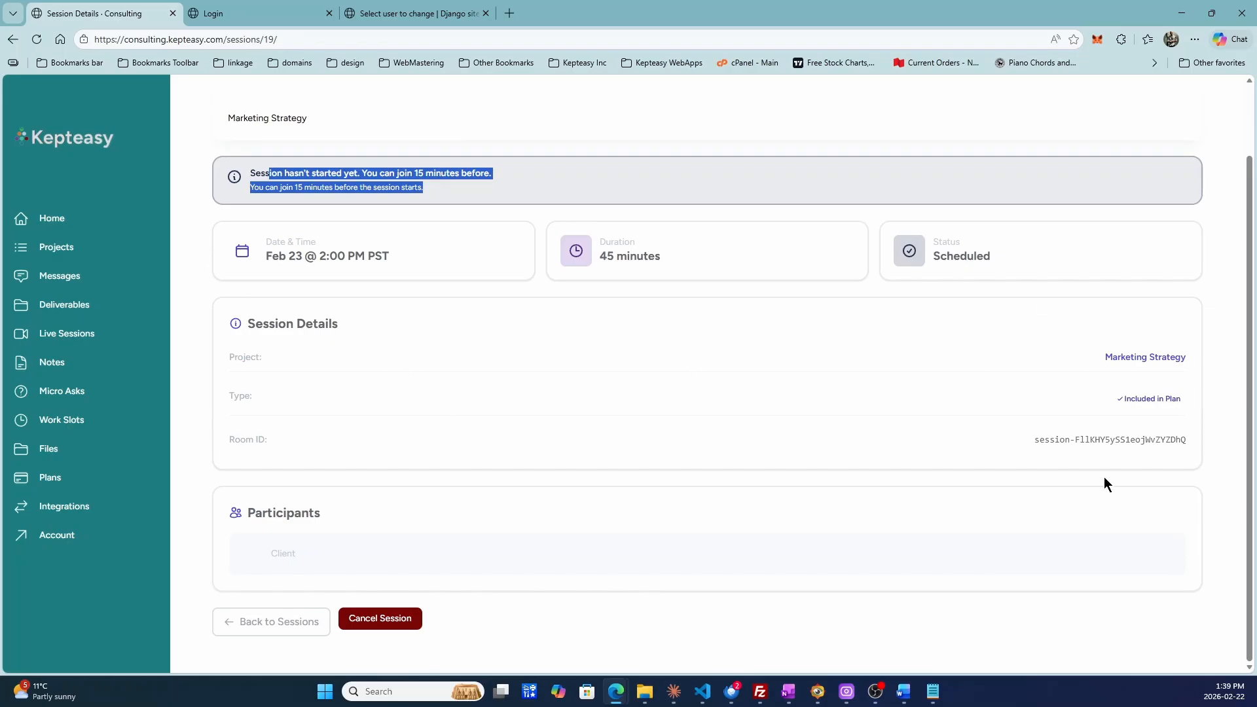
scroll(1104, 476, "up", 2)
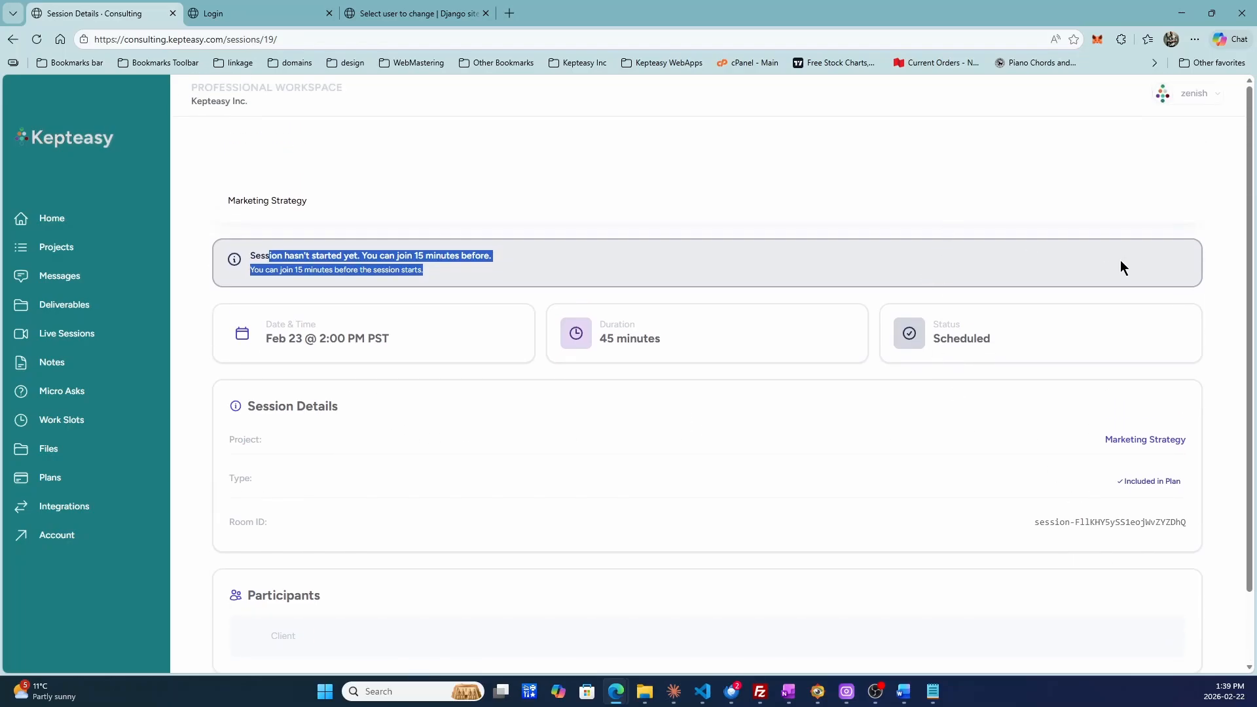
scroll(665, 524, "down", 2)
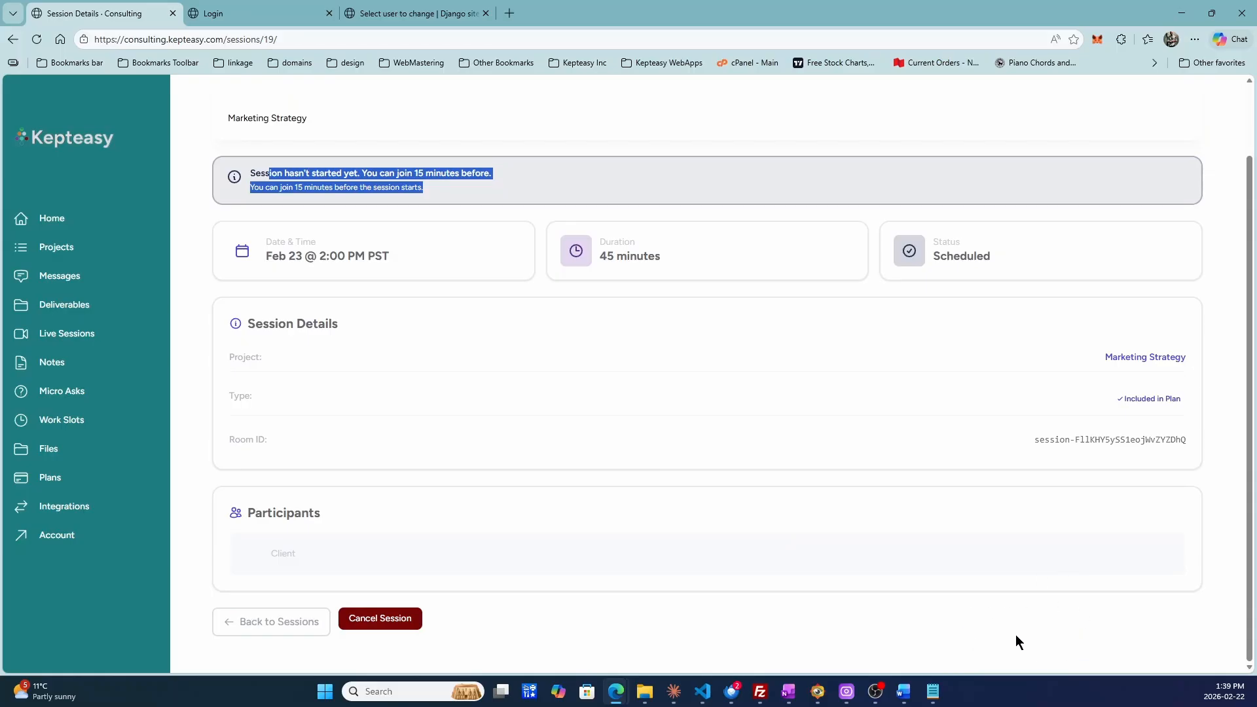
scroll(762, 310, "up", 2)
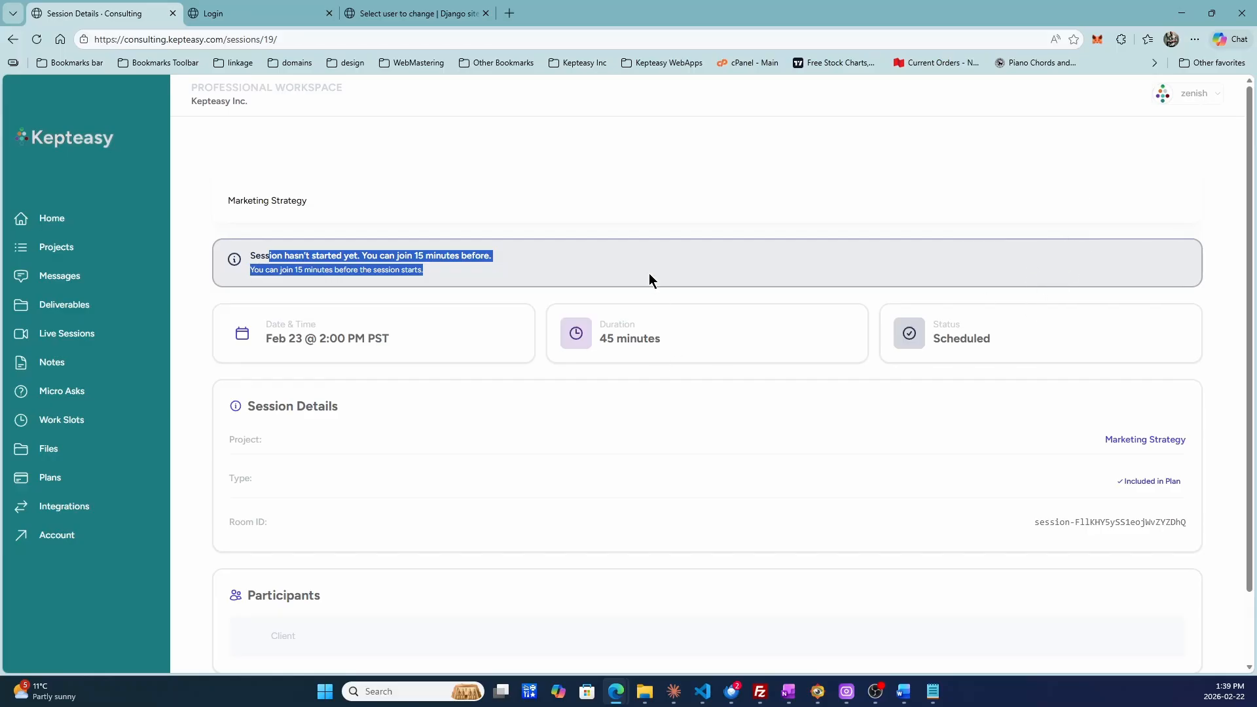
left_click(636, 234)
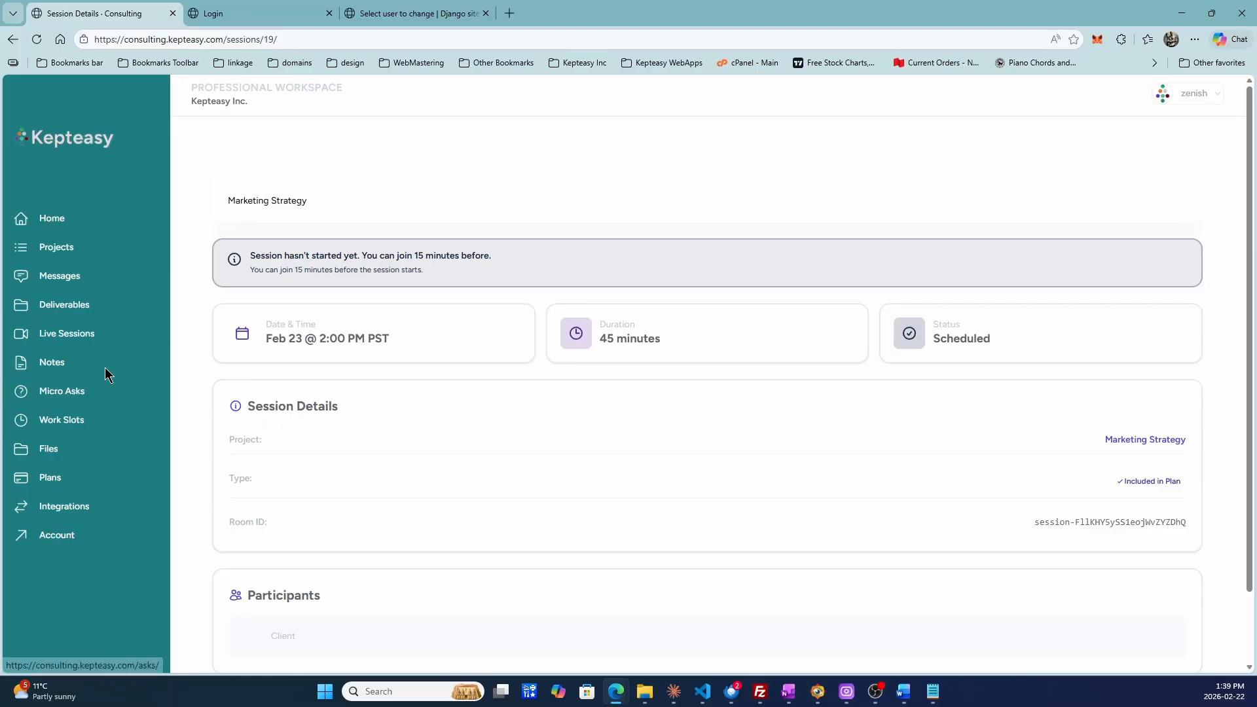
Step: Check the notes list, return to the live sessions overview and reopen the Marketing Strategy session's details
left_click(50, 368)
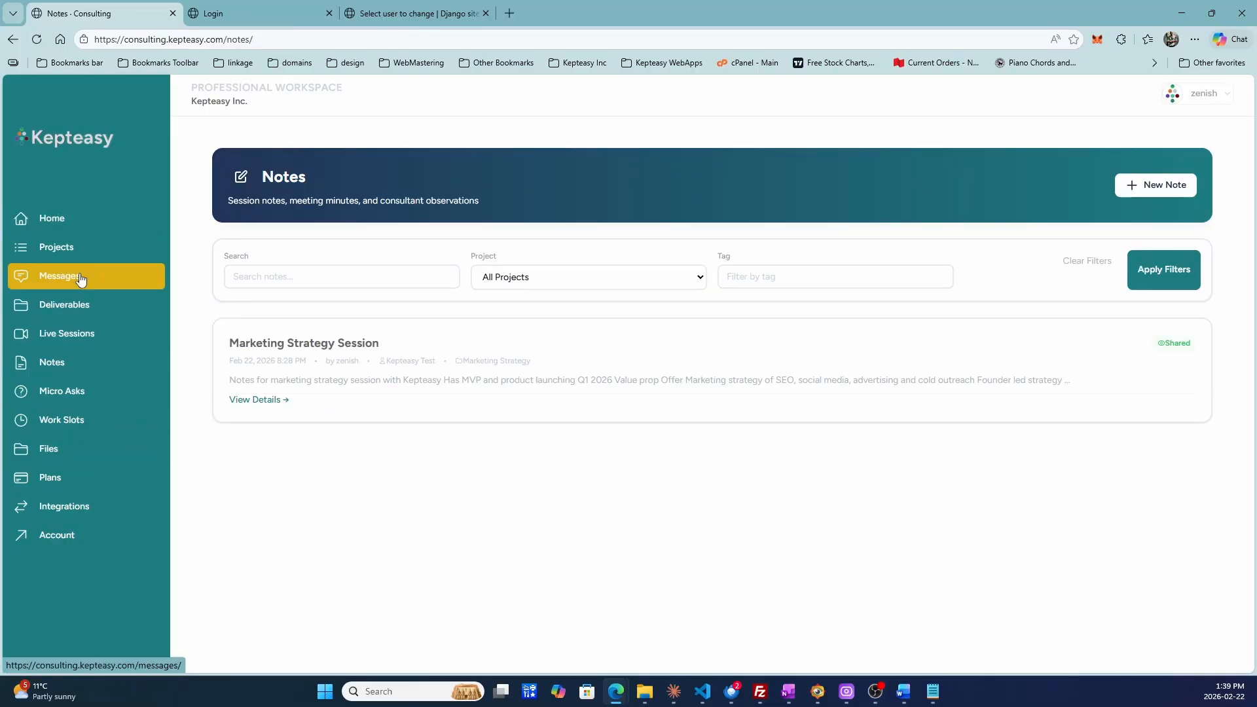
left_click(61, 333)
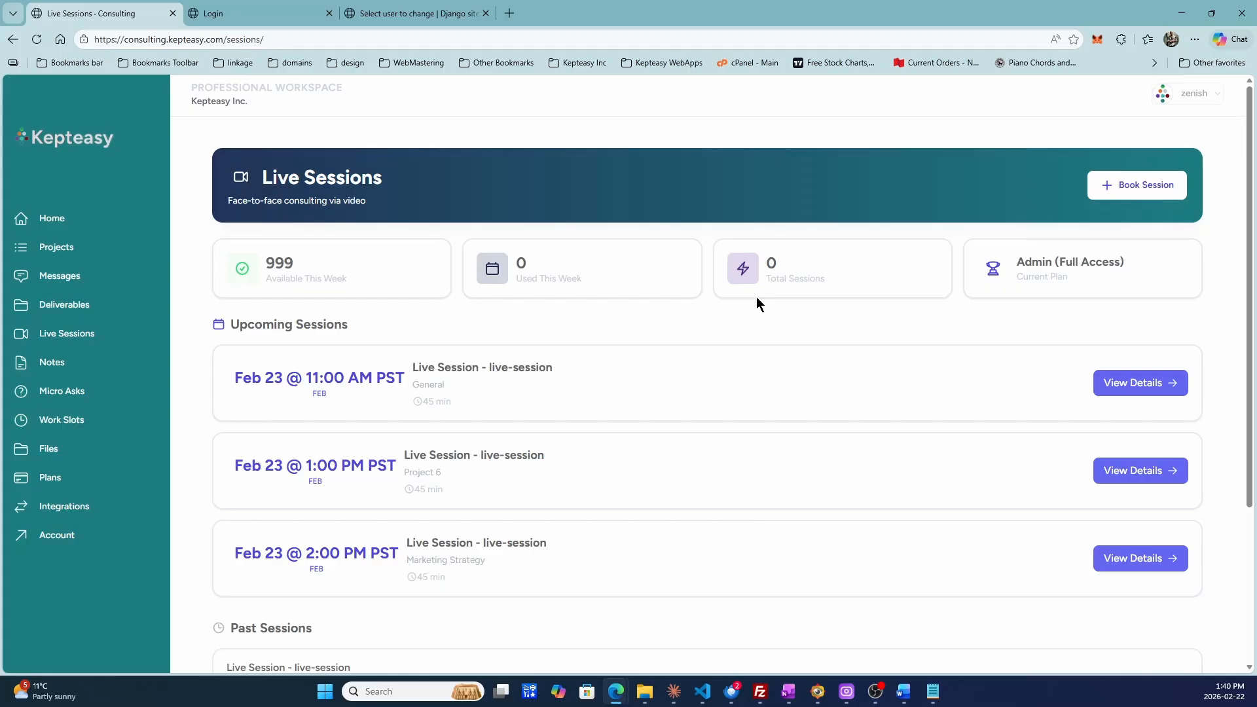
scroll(740, 426, "down", 2)
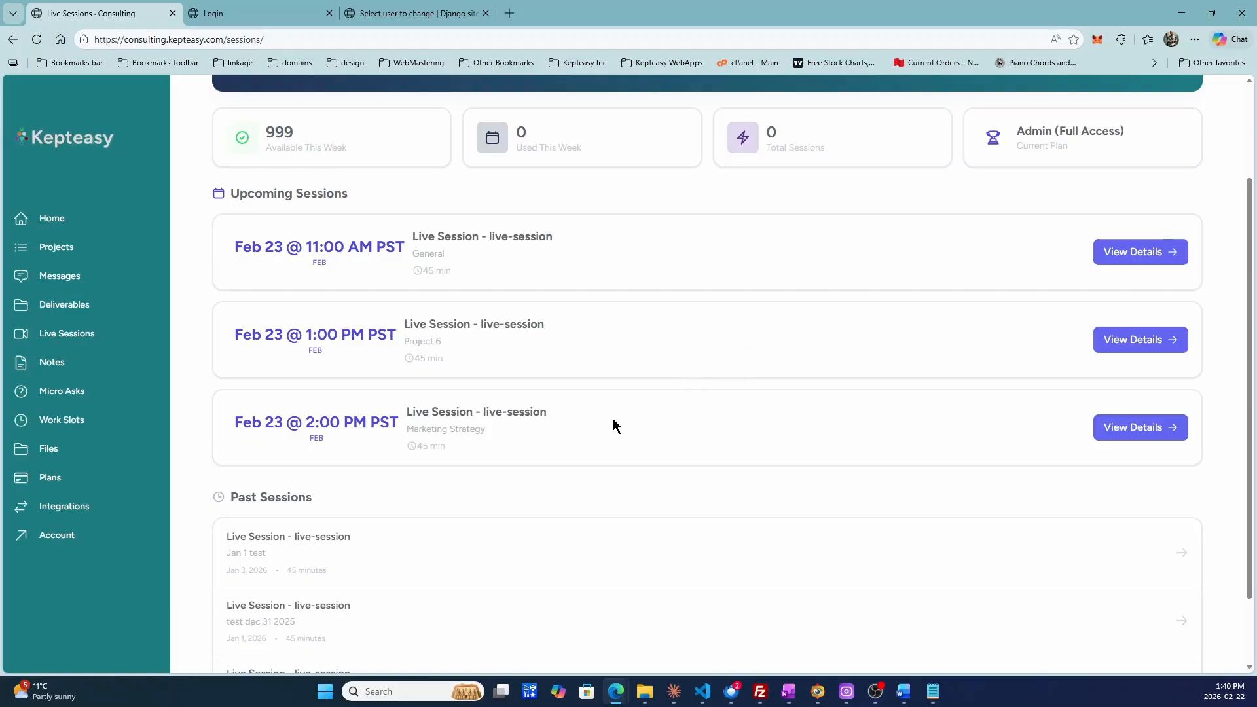
scroll(612, 418, "down", 1)
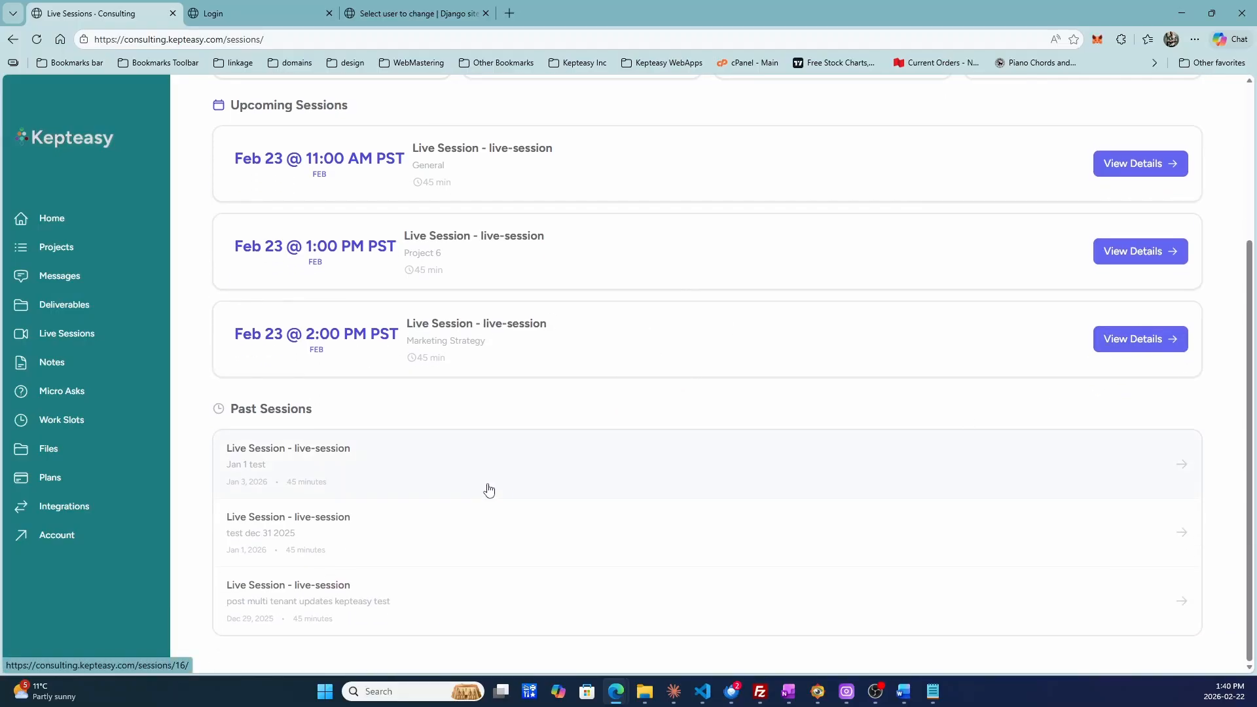
left_click(1137, 338)
scroll(855, 399, "down", 1)
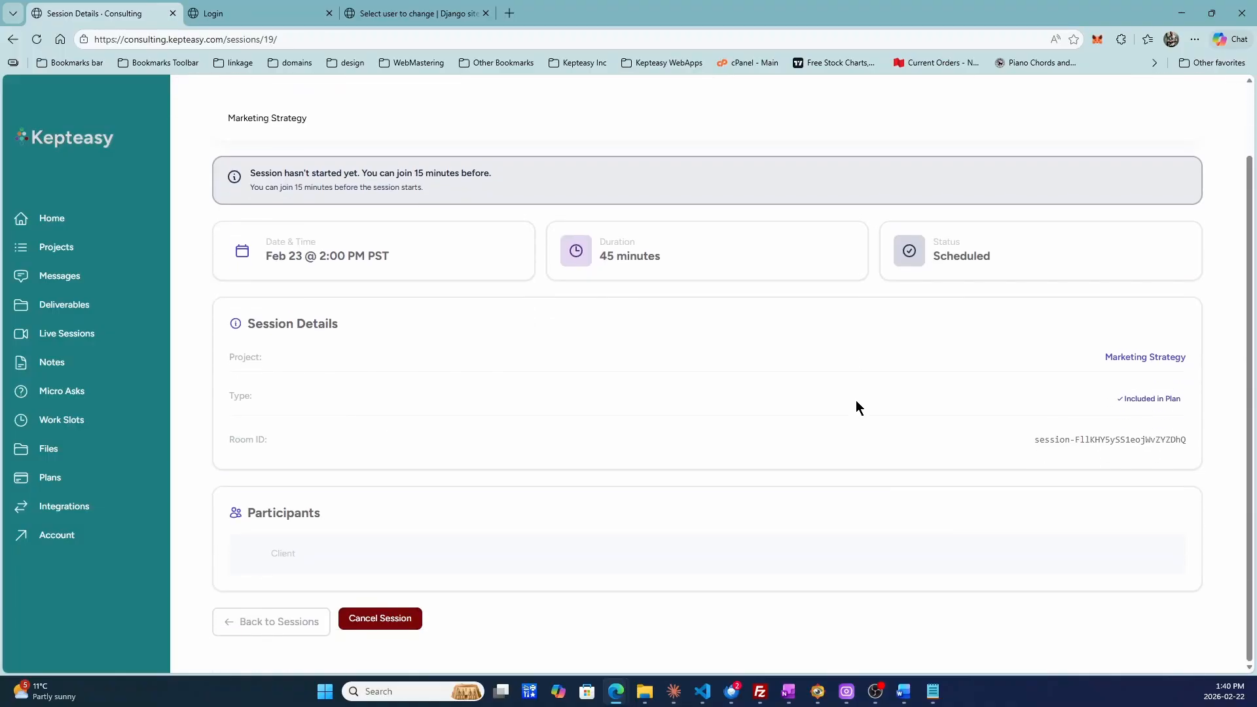
scroll(818, 360, "up", 1)
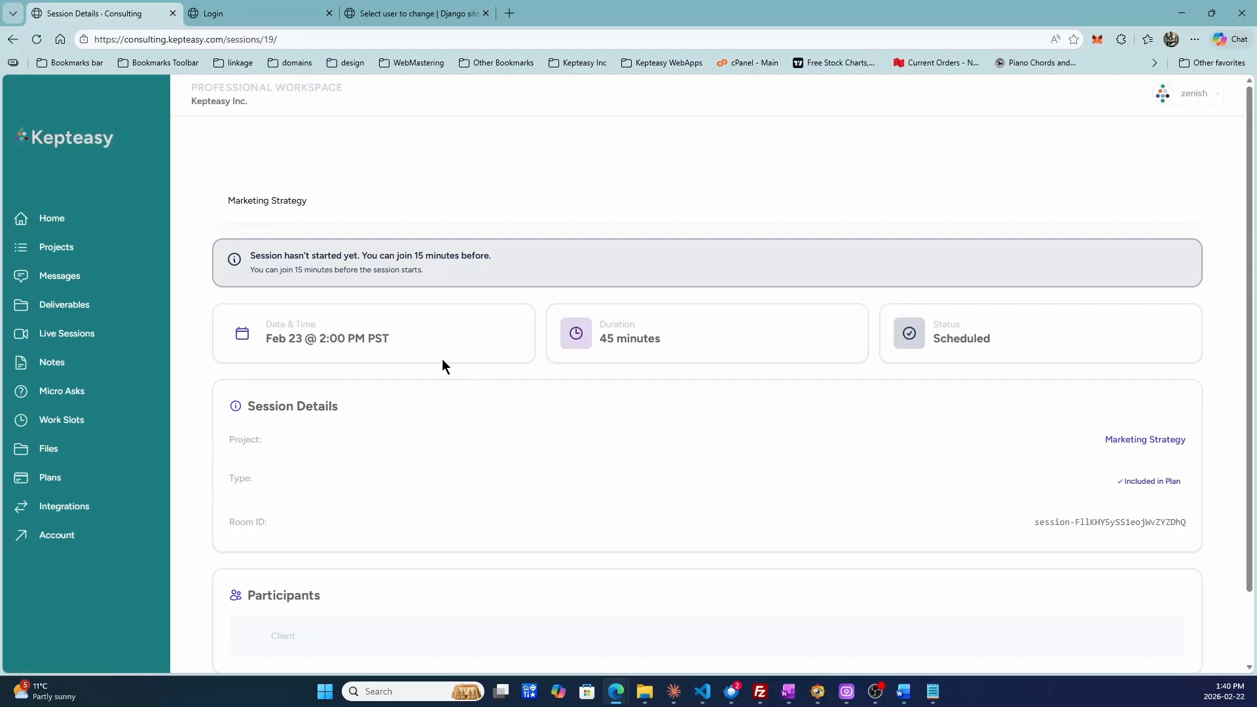
Step: Open the Marketing Strategy Session note and read through its content, linked project and client sharing setting
left_click(70, 367)
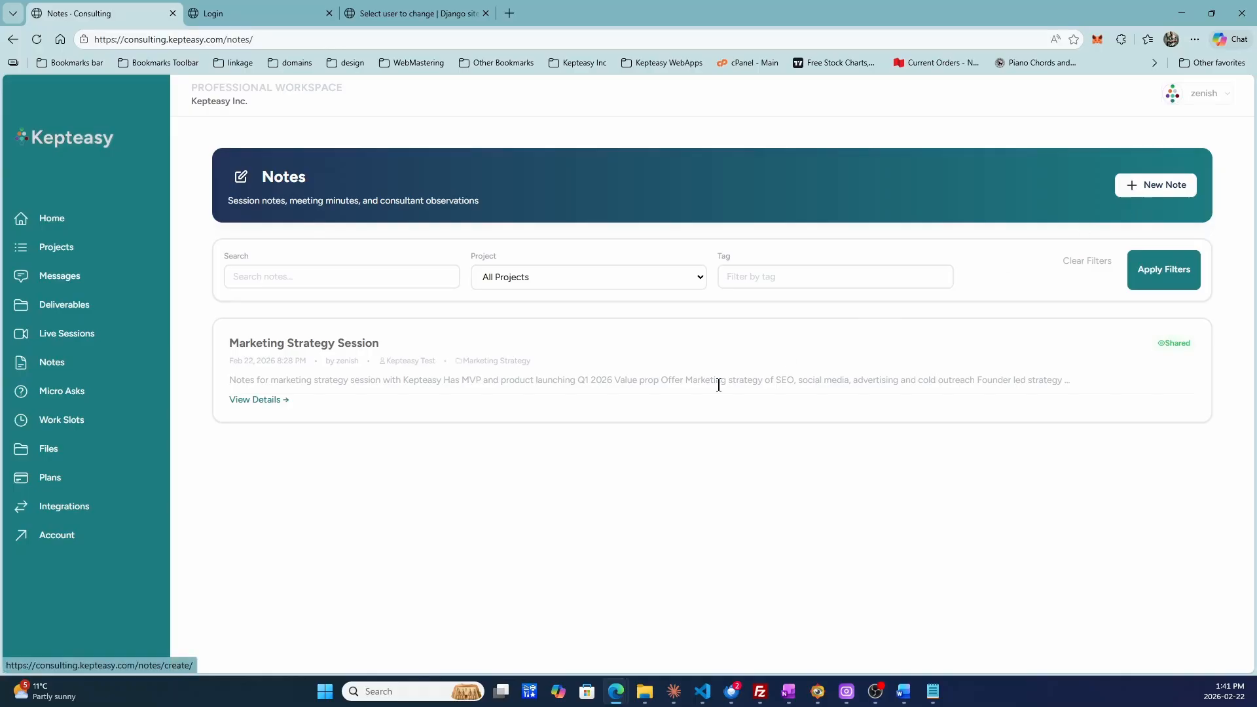
left_click(266, 401)
scroll(803, 252, "down", 4)
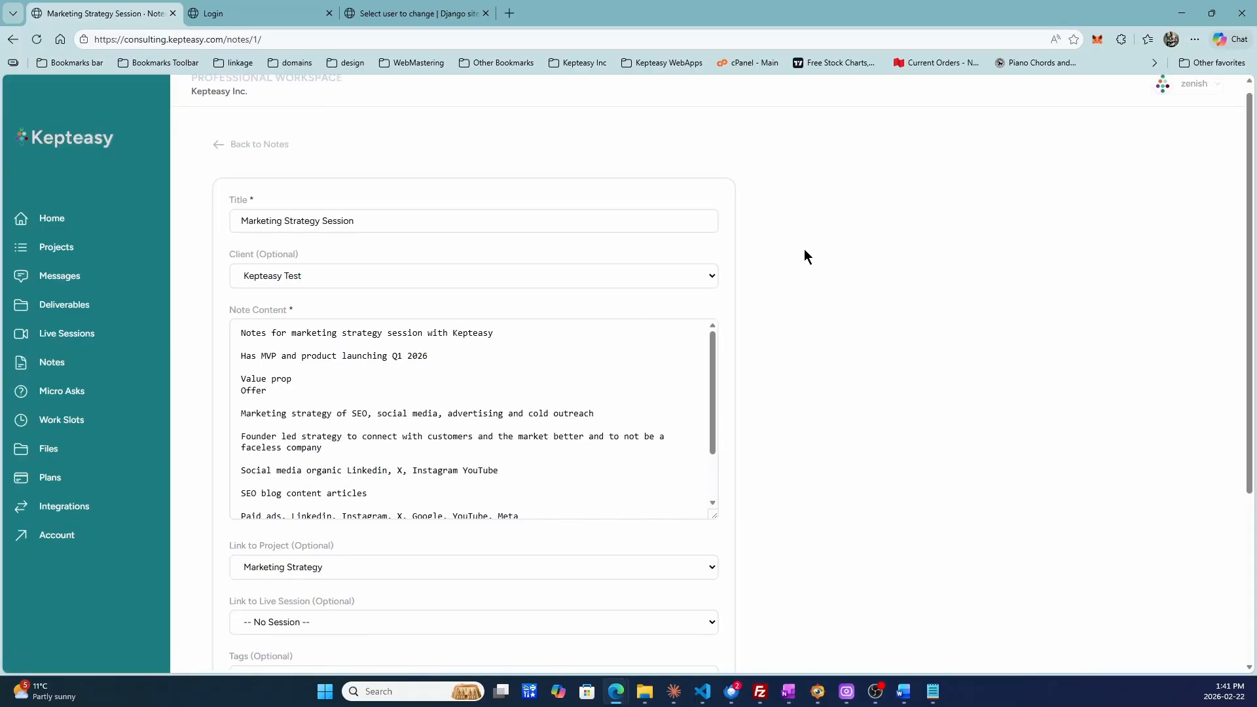
scroll(651, 340, "up", 3)
scroll(653, 347, "down", 3)
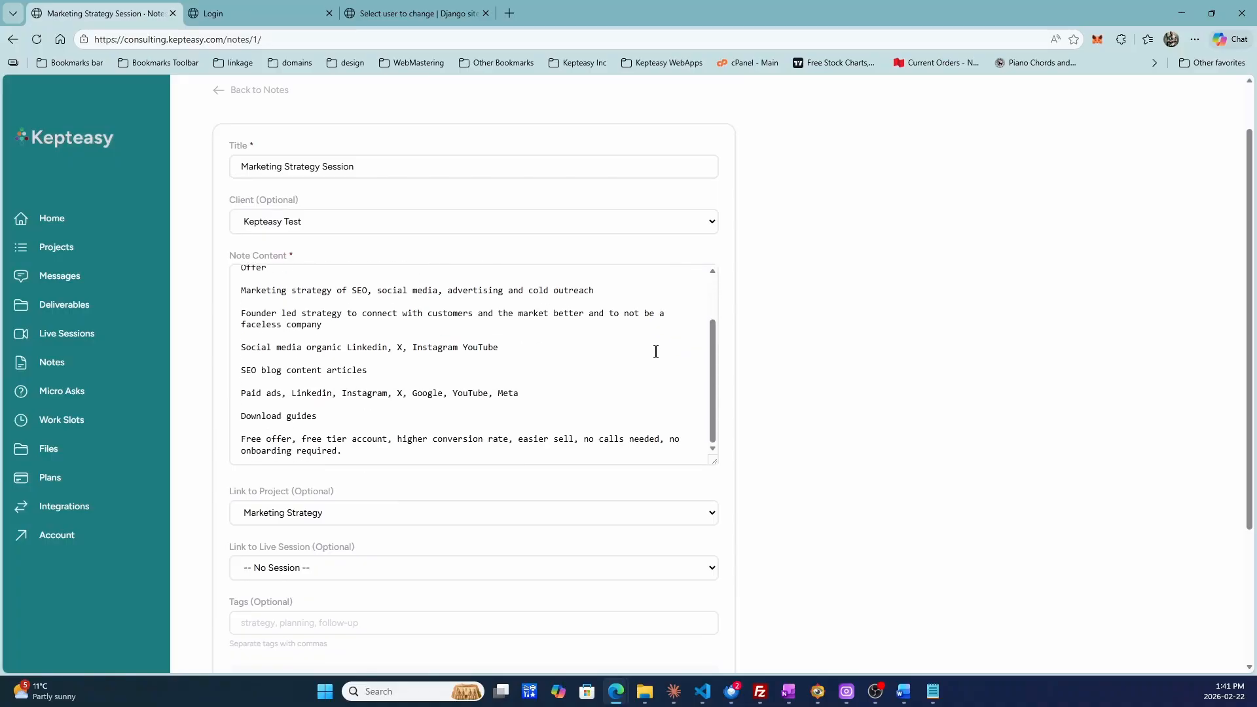
scroll(733, 391, "up", 3)
scroll(733, 390, "down", 4)
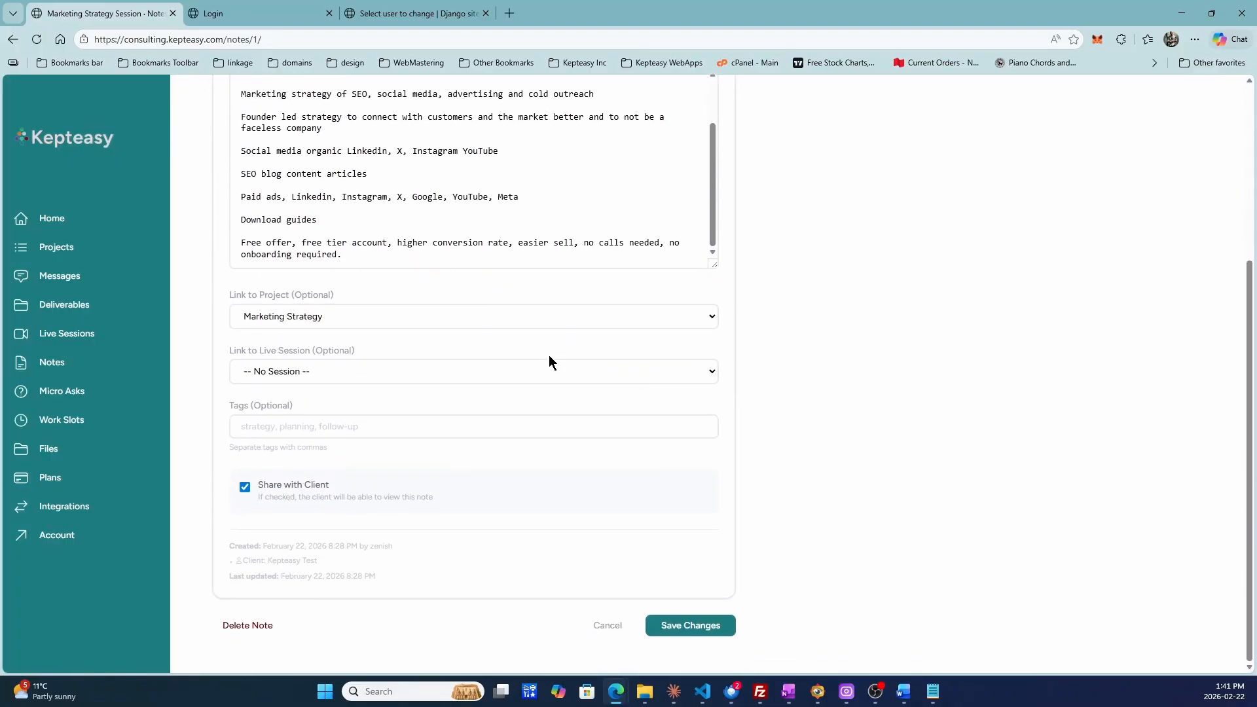
scroll(550, 360, "up", 4)
scroll(317, 300, "down", 4)
scroll(345, 362, "up", 4)
scroll(318, 286, "down", 4)
Step: Check the note's live session link options without choosing one and look over the rest of the form
left_click(339, 371)
left_click(799, 364)
scroll(521, 443, "up", 4)
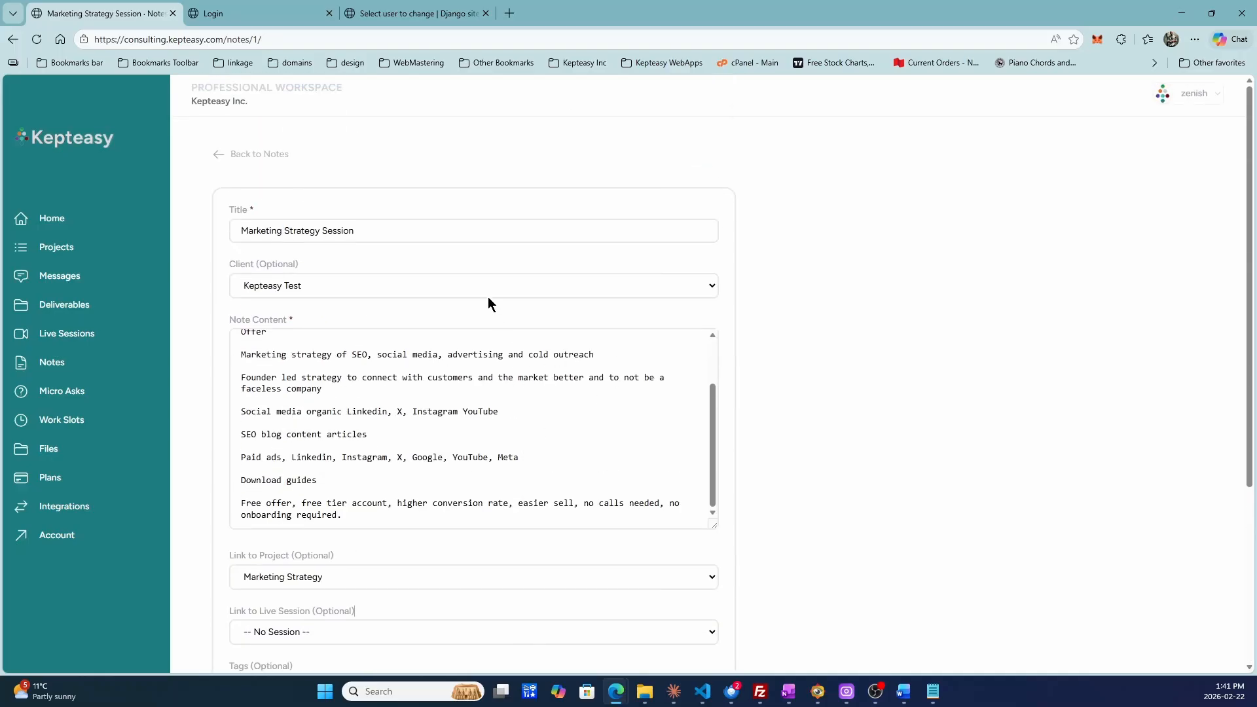
scroll(489, 301, "down", 2)
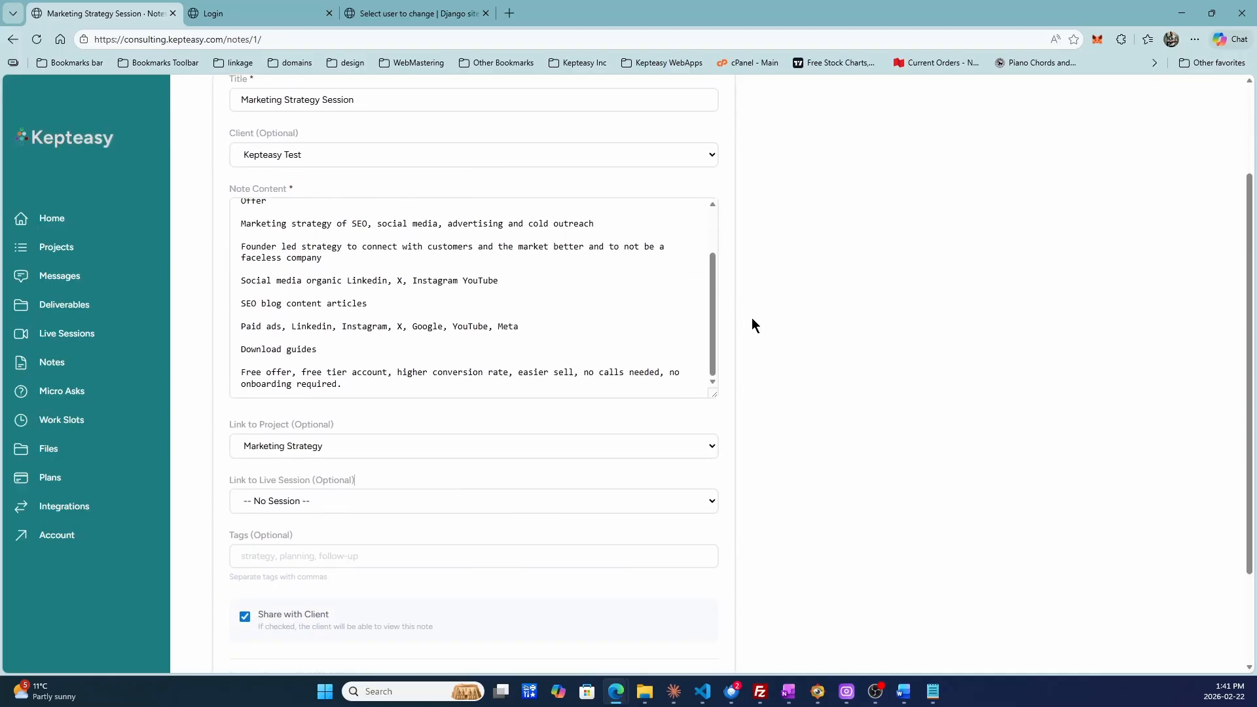
scroll(401, 191, "up", 2)
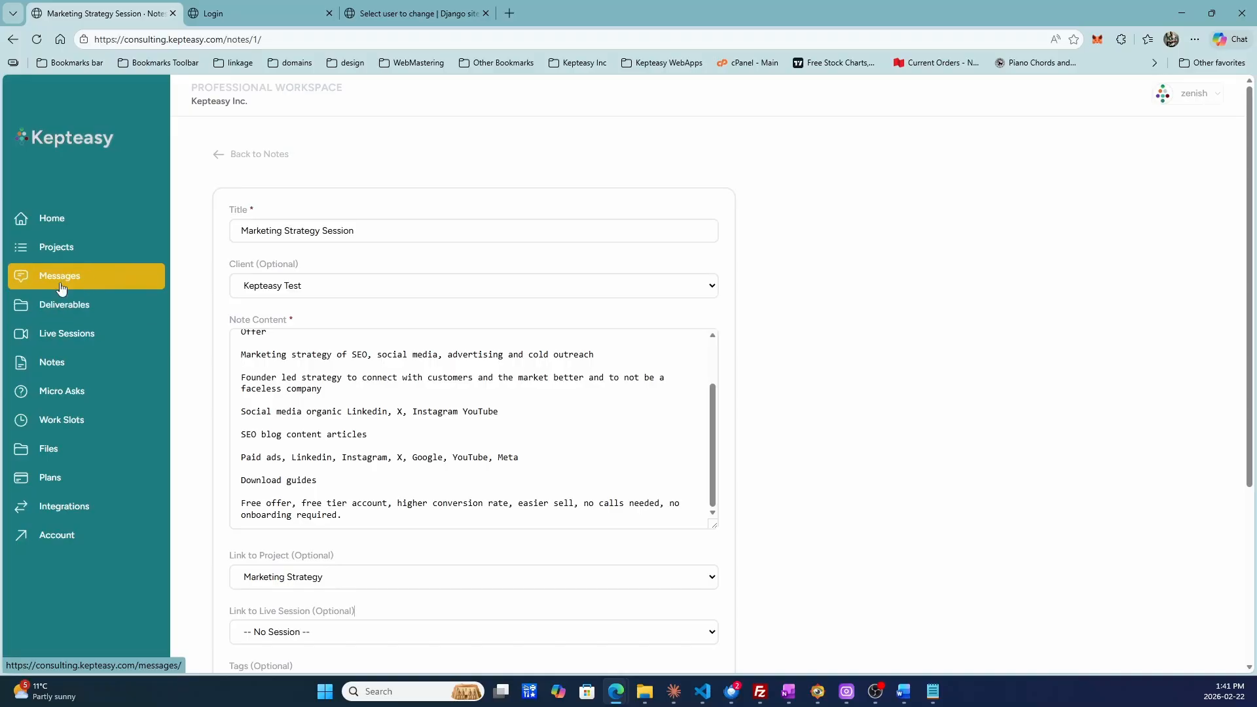
Step: Start a new deliverable for the client Kepteasy Test under the Marketing Strategy project
left_click(60, 304)
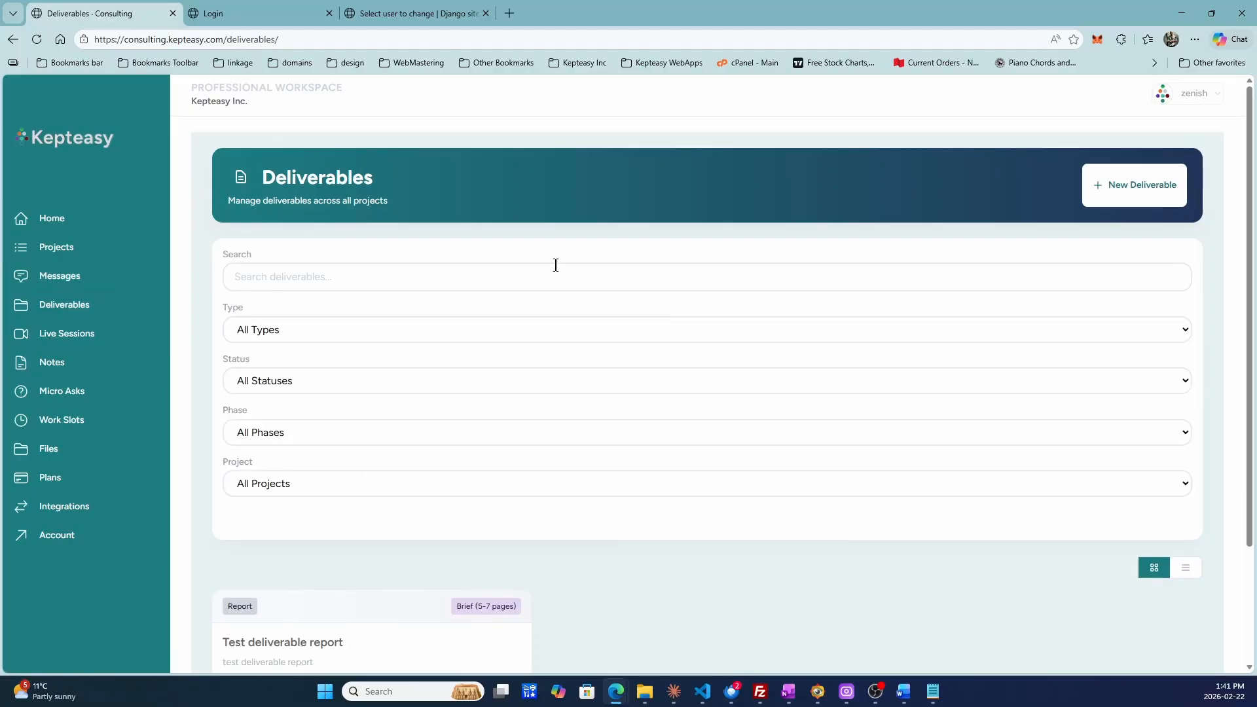
scroll(621, 241, "down", 1)
scroll(720, 249, "up", 1)
left_click(1126, 189)
left_click(445, 333)
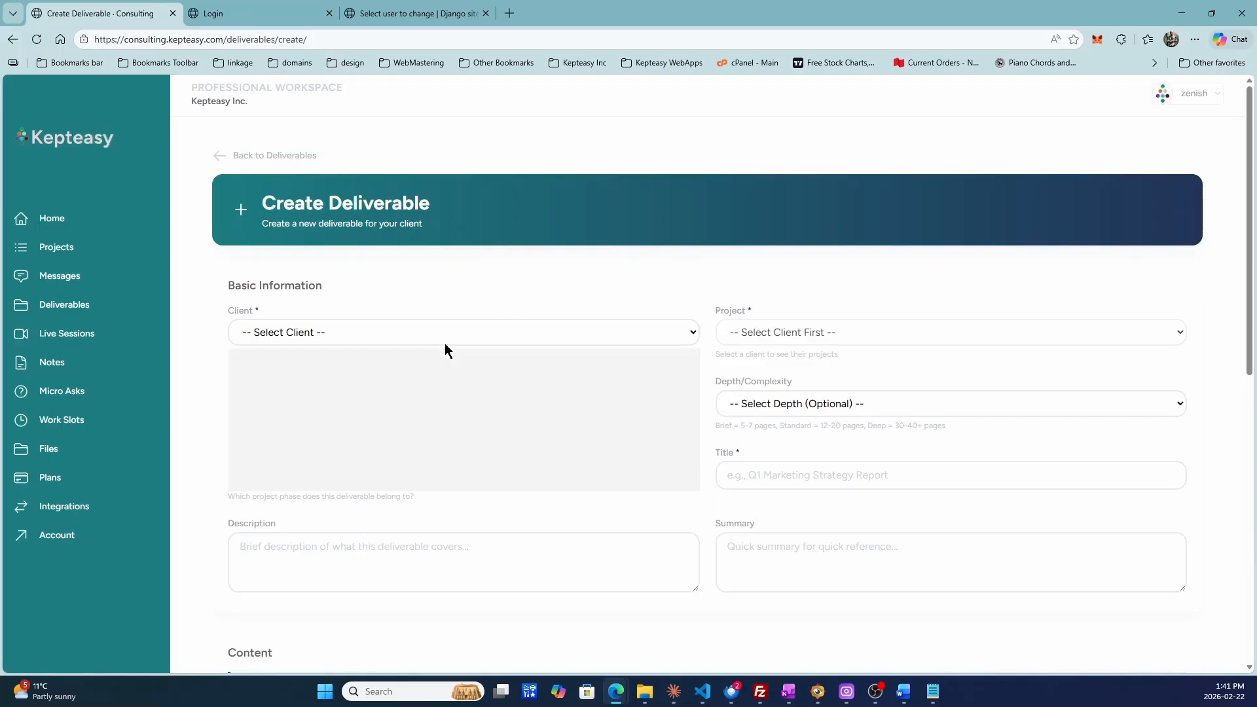
left_click(320, 413)
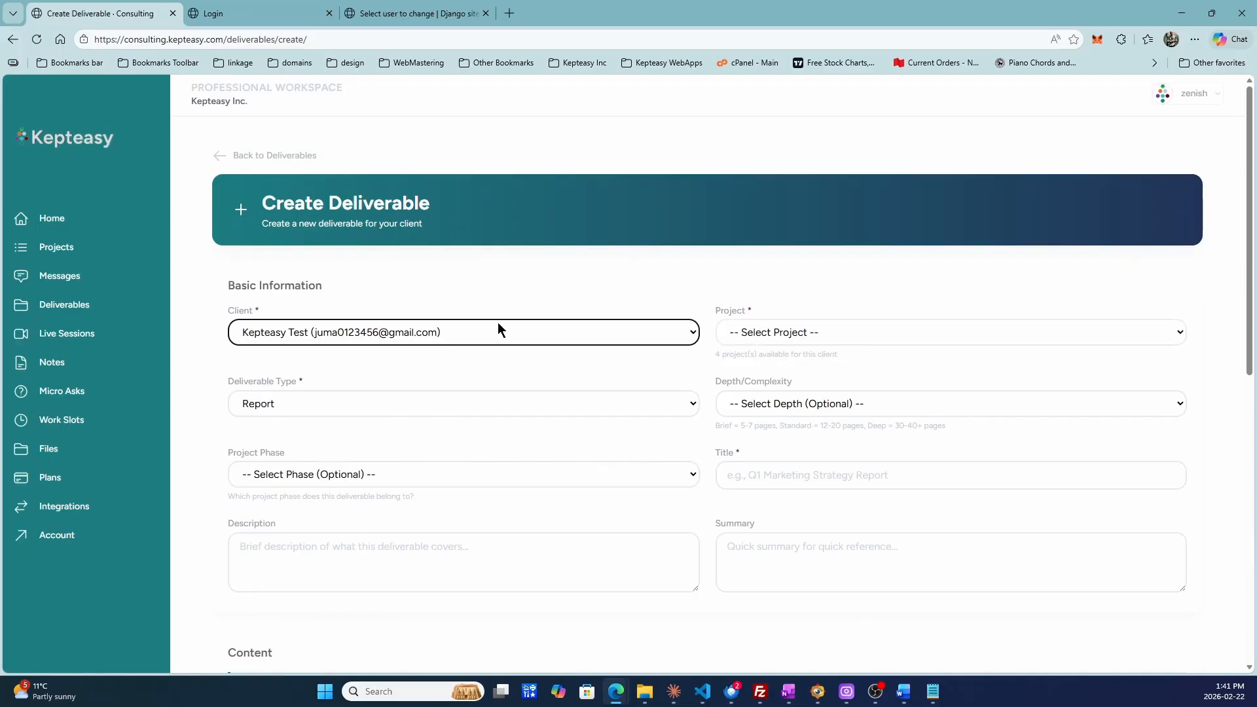
left_click(764, 327)
left_click(762, 373)
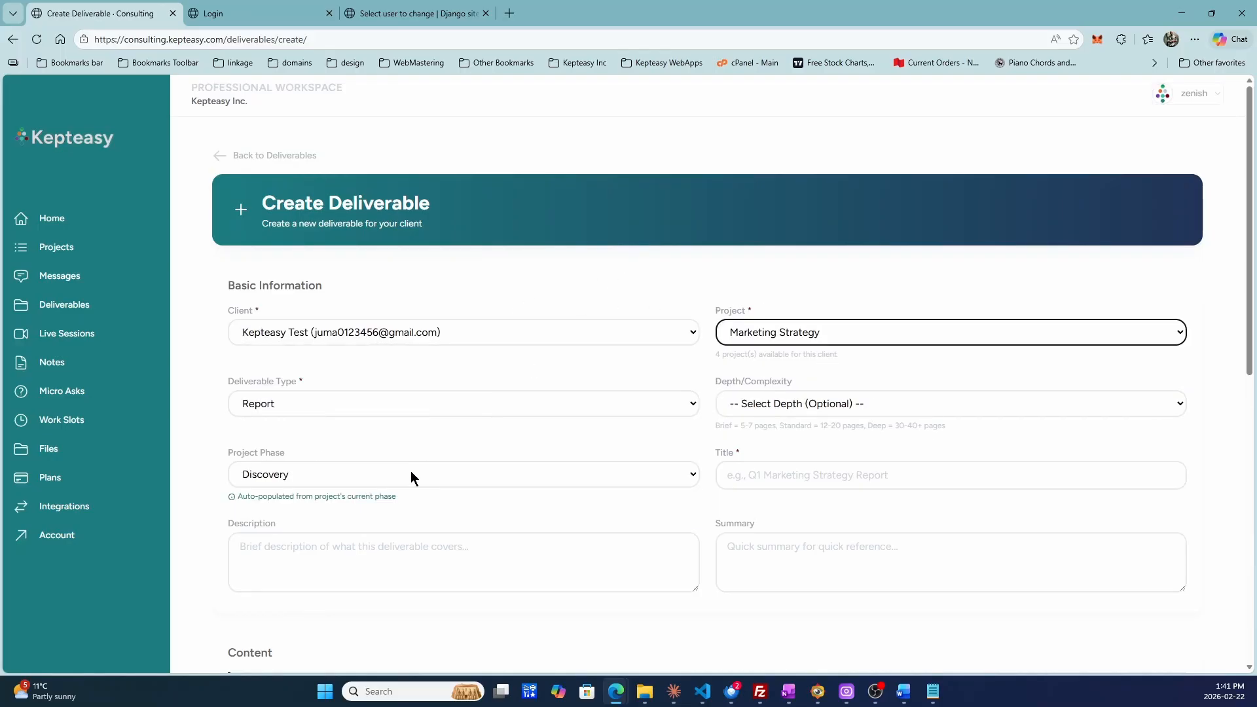
Step: Set the new deliverable's type to Analysis and its depth to Custom
left_click(454, 403)
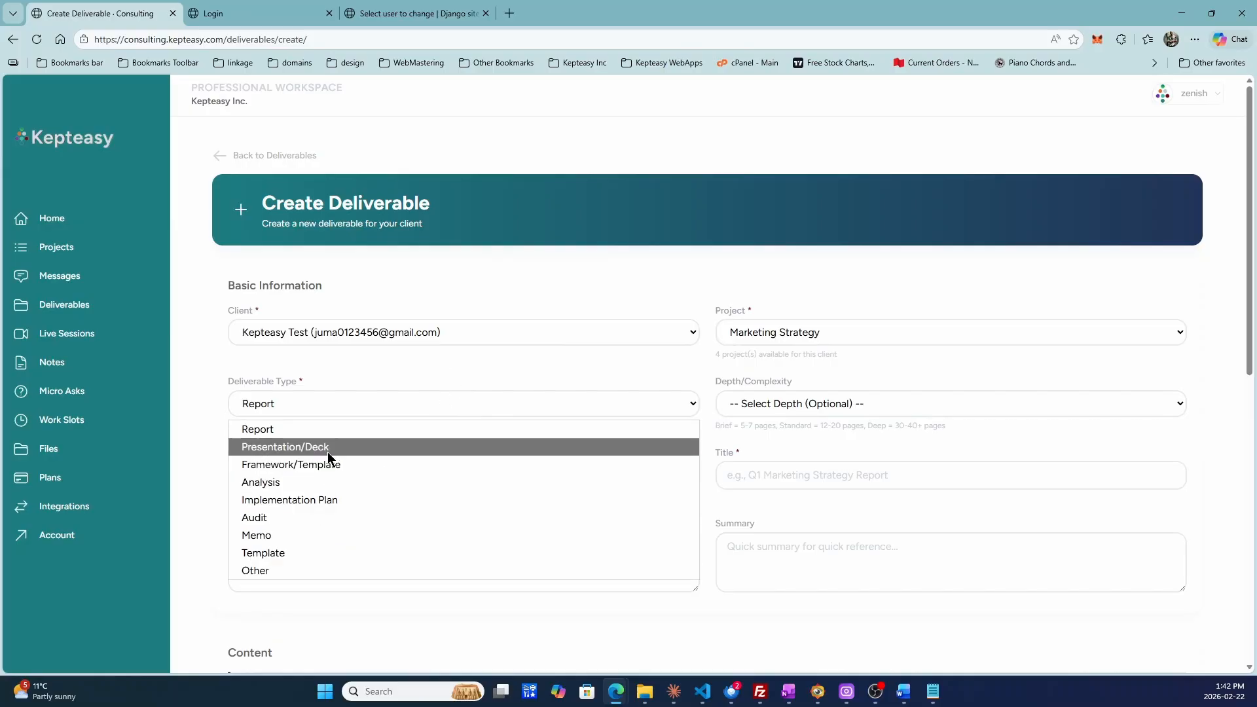
left_click(340, 489)
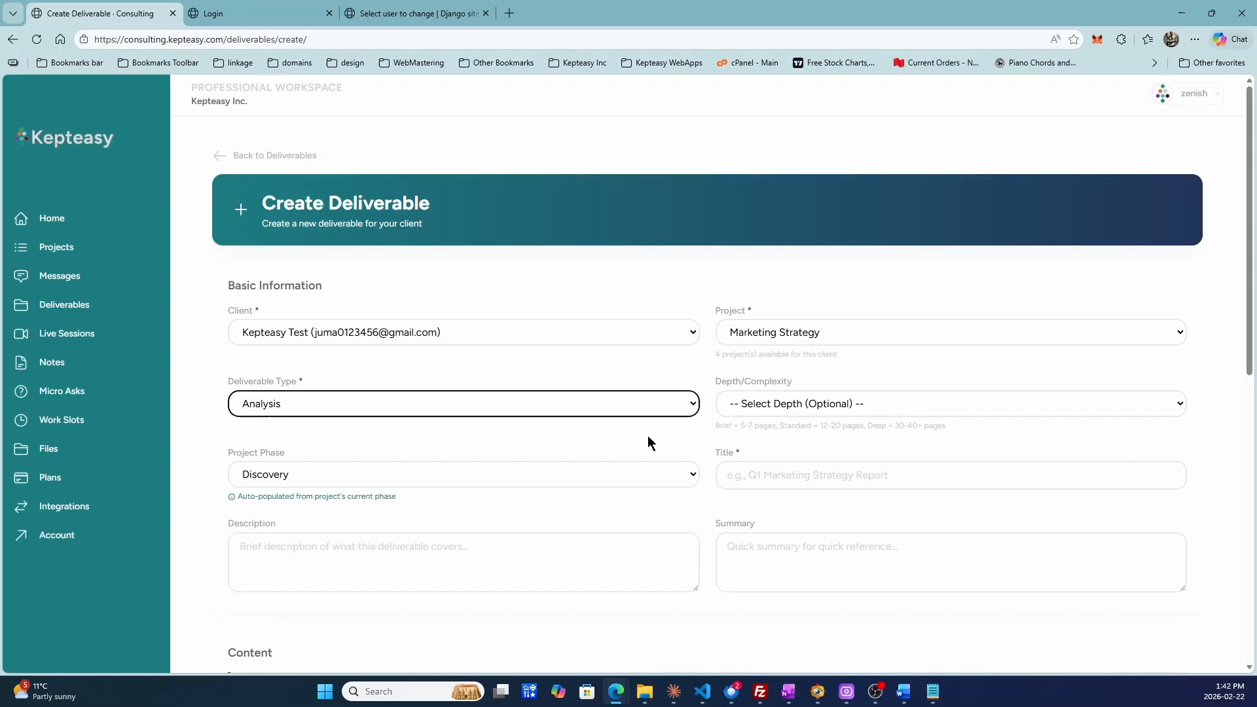
left_click(794, 404)
left_click(767, 501)
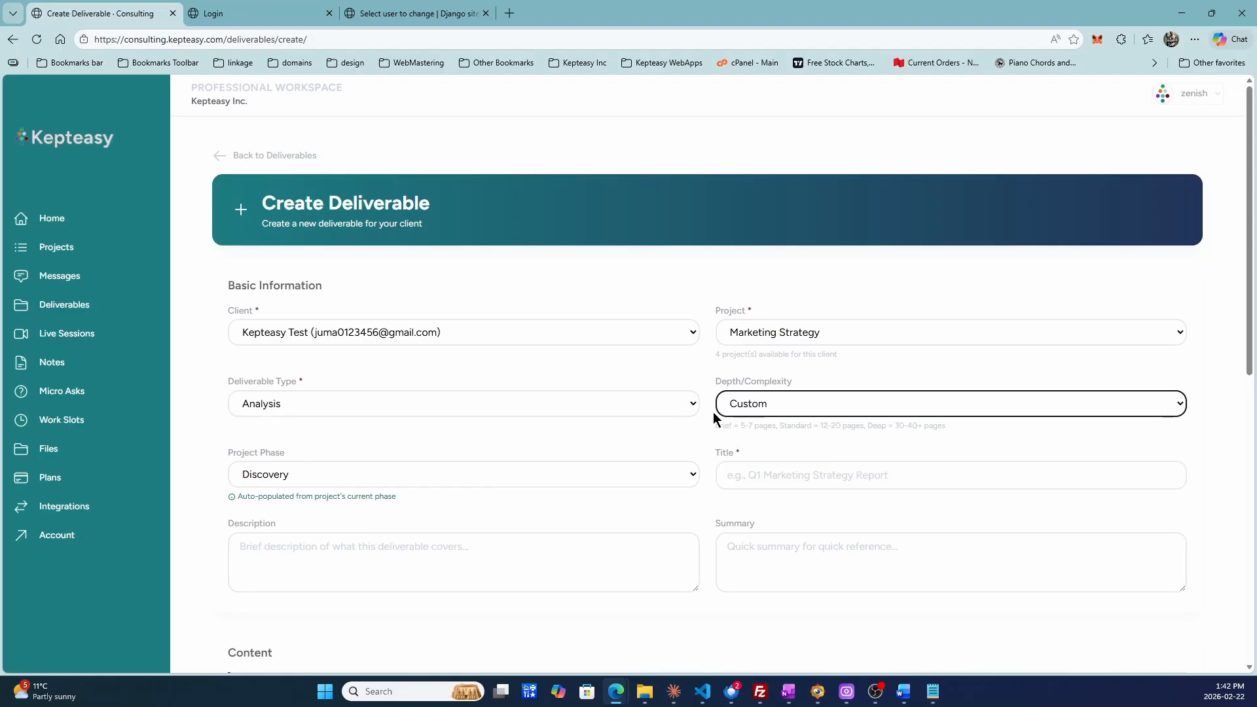
Step: Check the project phase options, leave Discovery selected, and title the deliverable "Marketing Strategy Analysis"
scroll(693, 379, "down", 2)
left_click(391, 342)
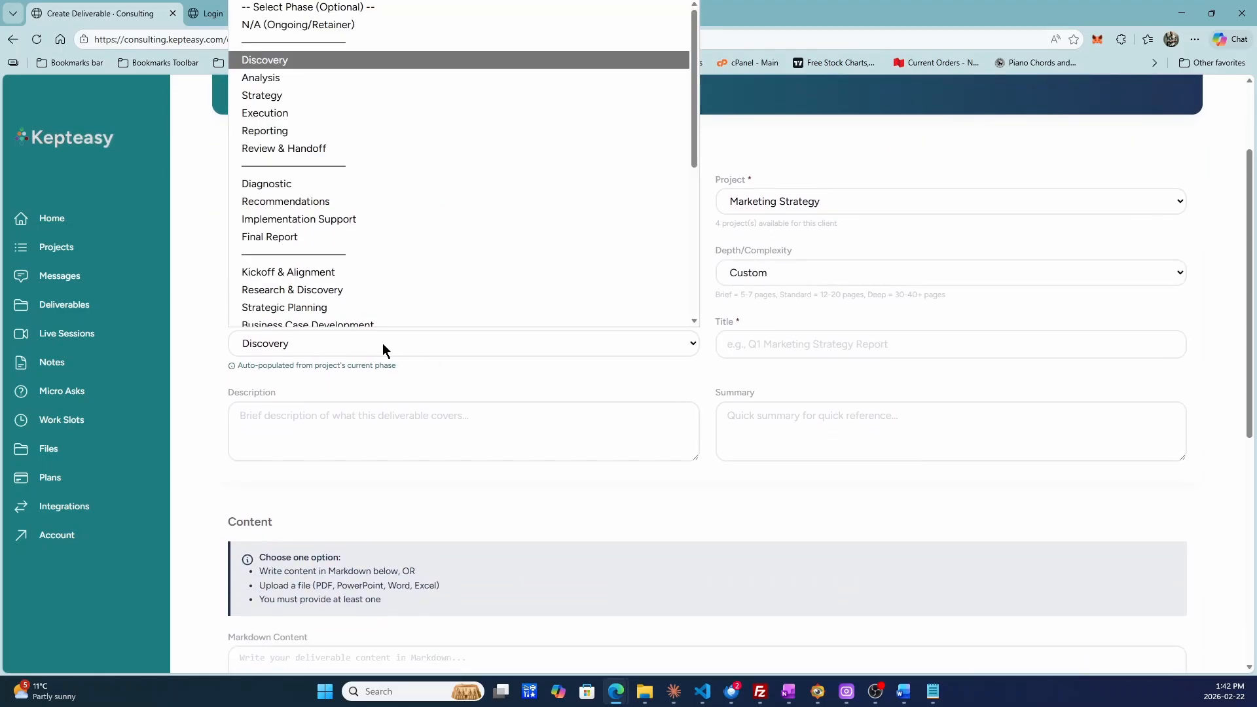
left_click(837, 343)
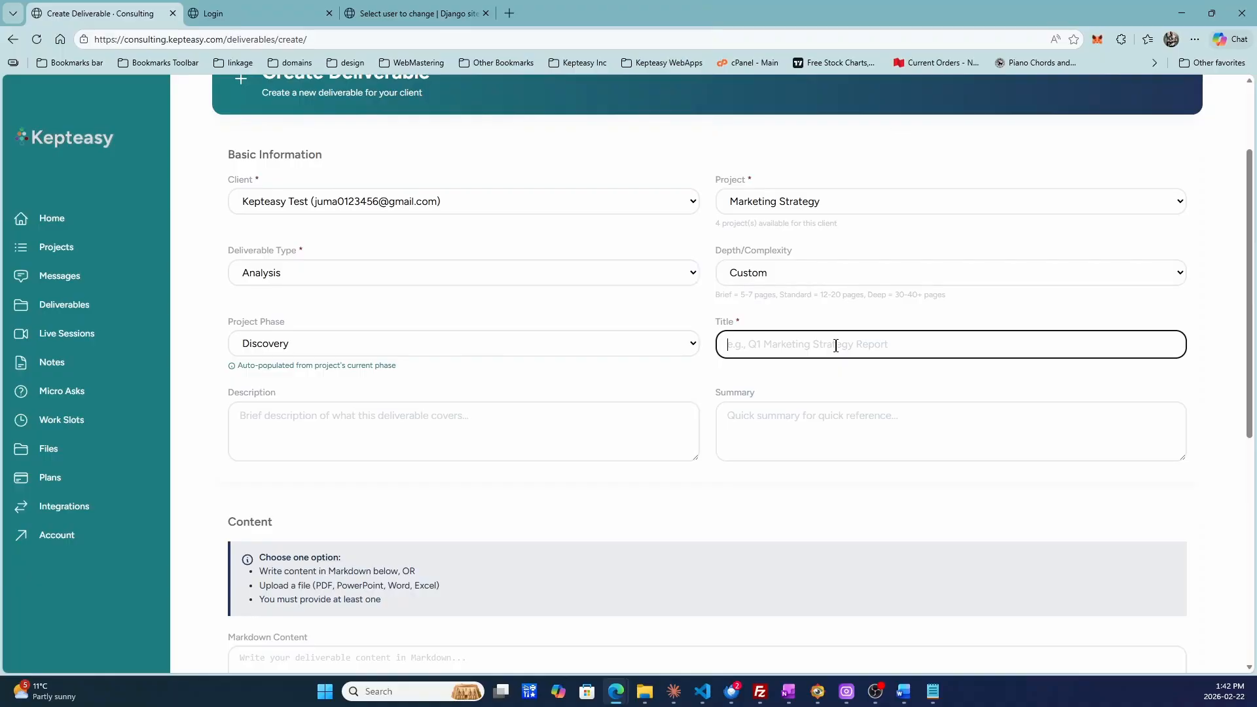
type("Marketing Strategy Analysis")
key("Tab")
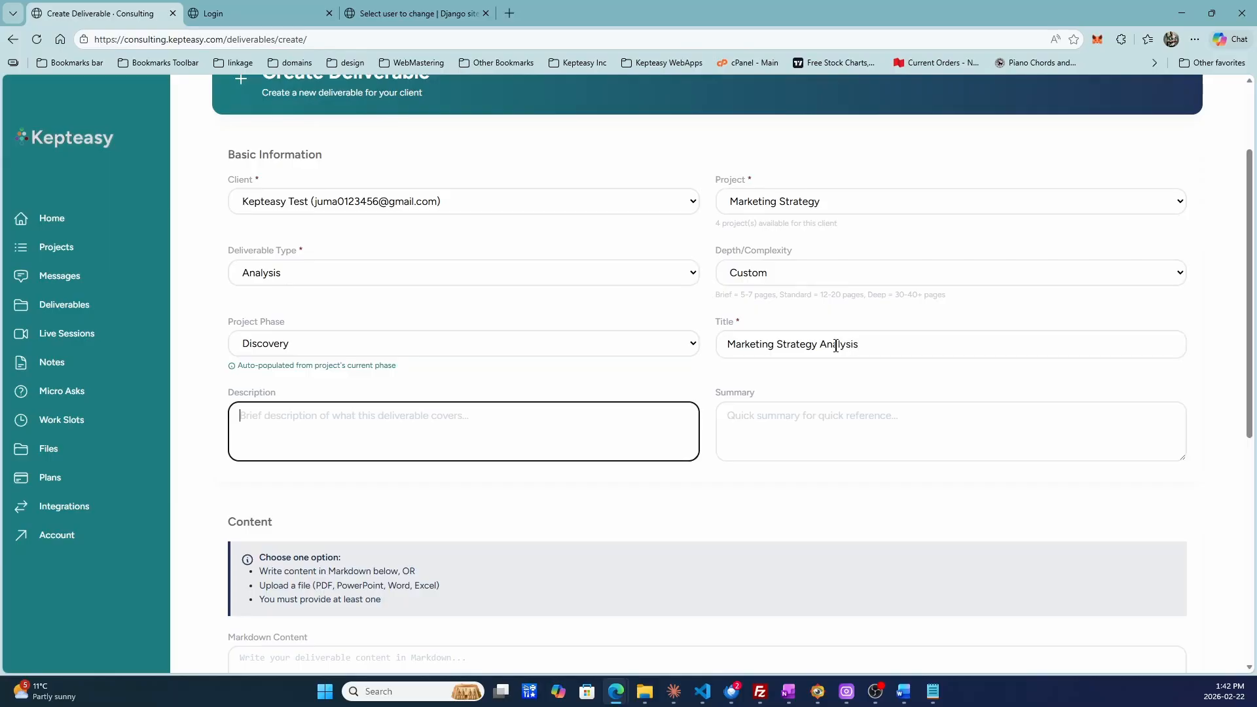
Step: Enter the deliverable's description as "overview of consultant swot analysis of marketing and proposed strategy"
type("ov")
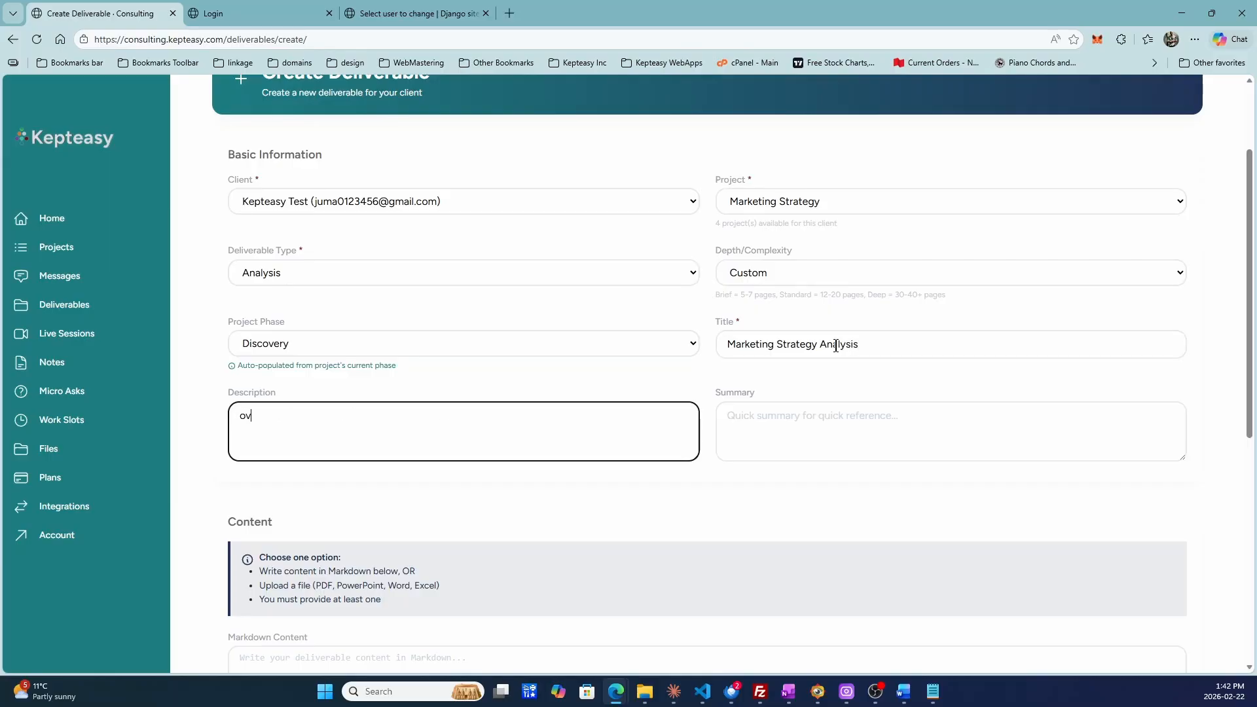
type("erview of consut")
key("BackSpace")
type("ltant swot analyusis of")
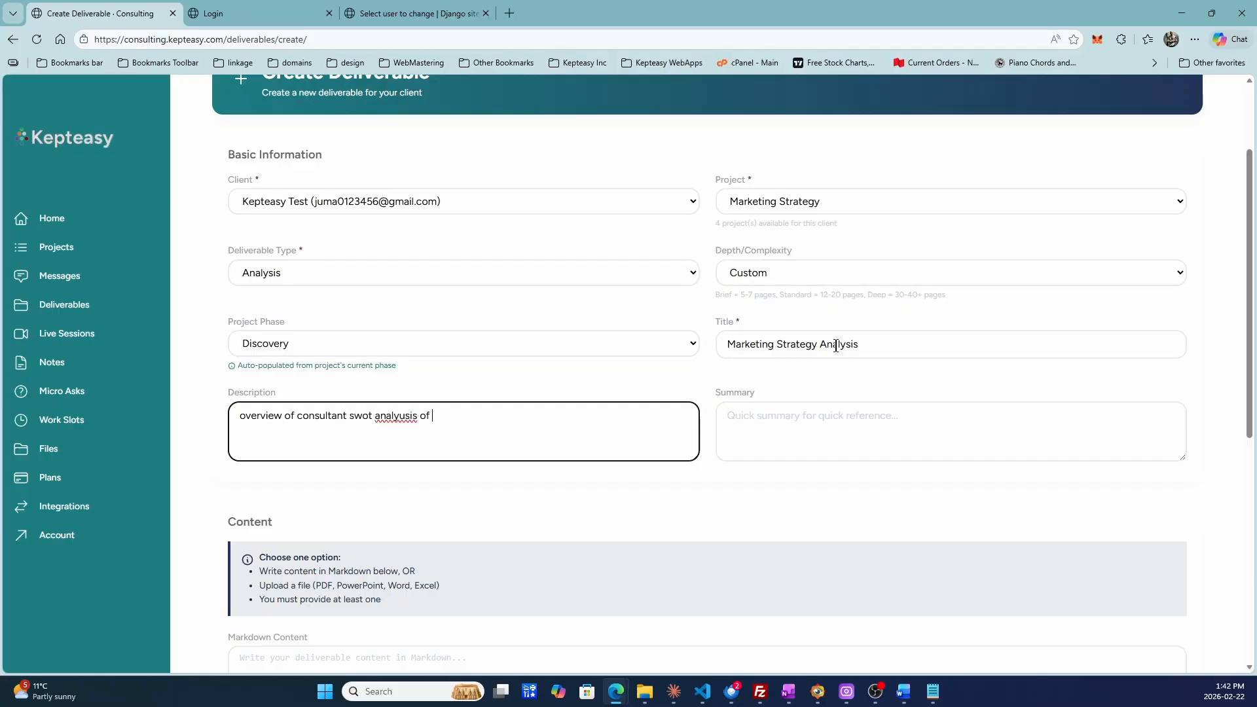
key("BackSpace")
key("BackSpace")
key("BackSpace")
key("BackSpace")
key("BackSpace")
key("BackSpace")
key("BackSpace")
type("sis of marketing and proposed")
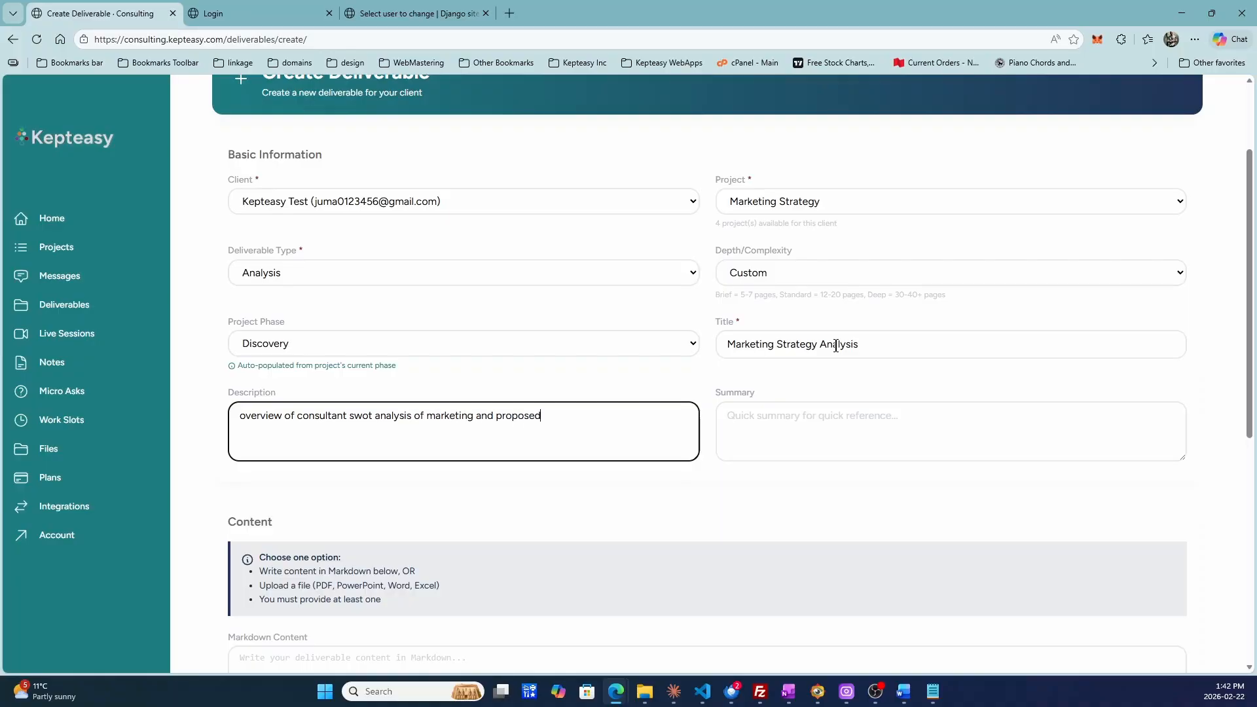
type(" strategy")
key("Tab")
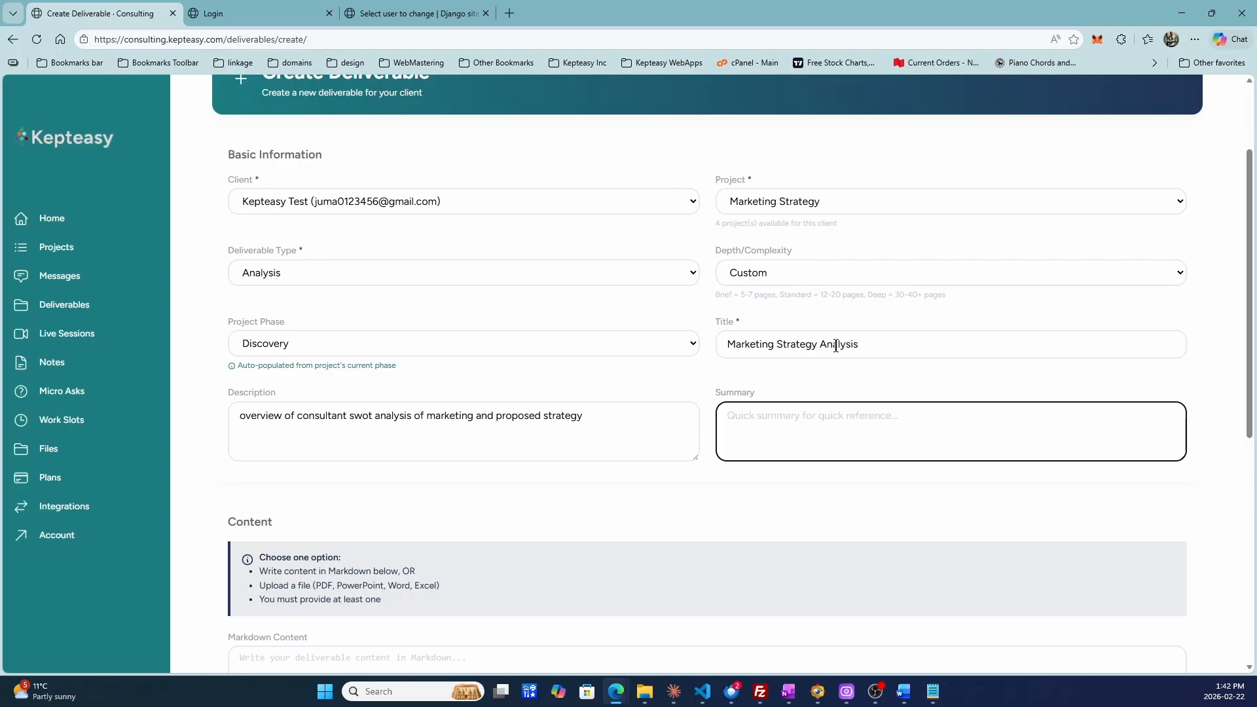
Step: Enter the deliverable's summary as "quick analysis of current marketing and proposed strategy"
type("quick analysis of ")
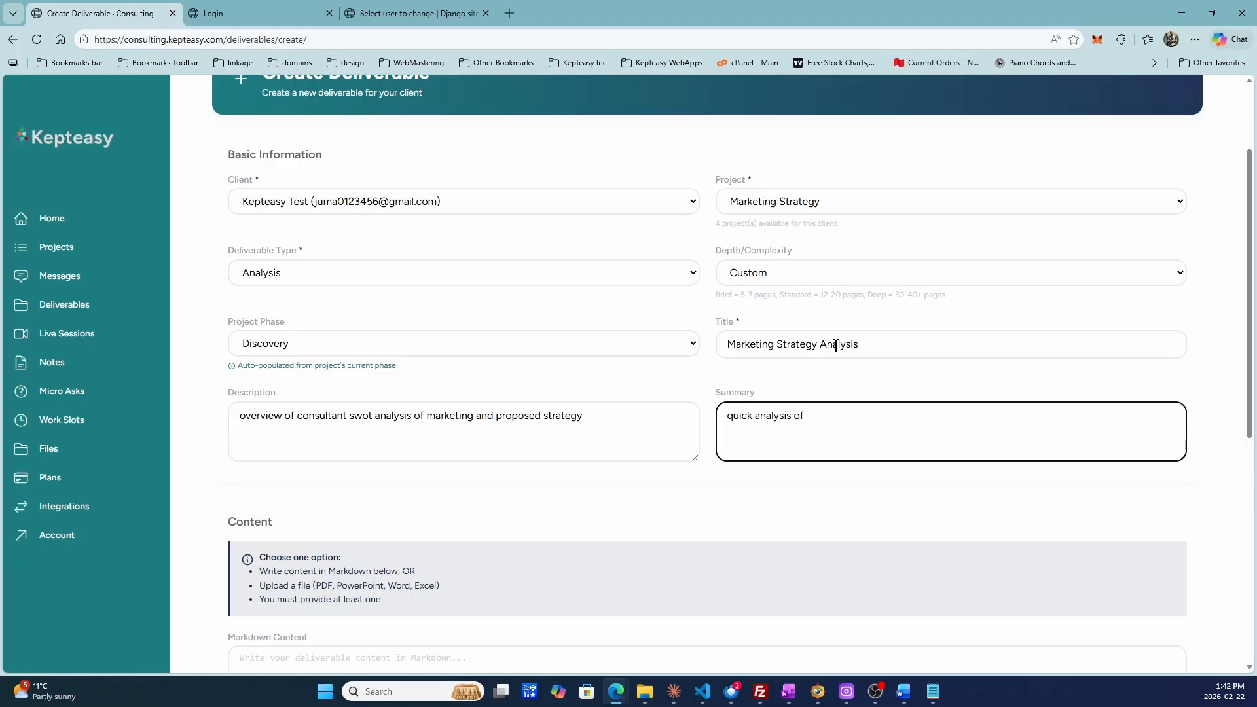
type("current ma")
key("BackSpace")
key("BackSpace")
type("current marketing and pro")
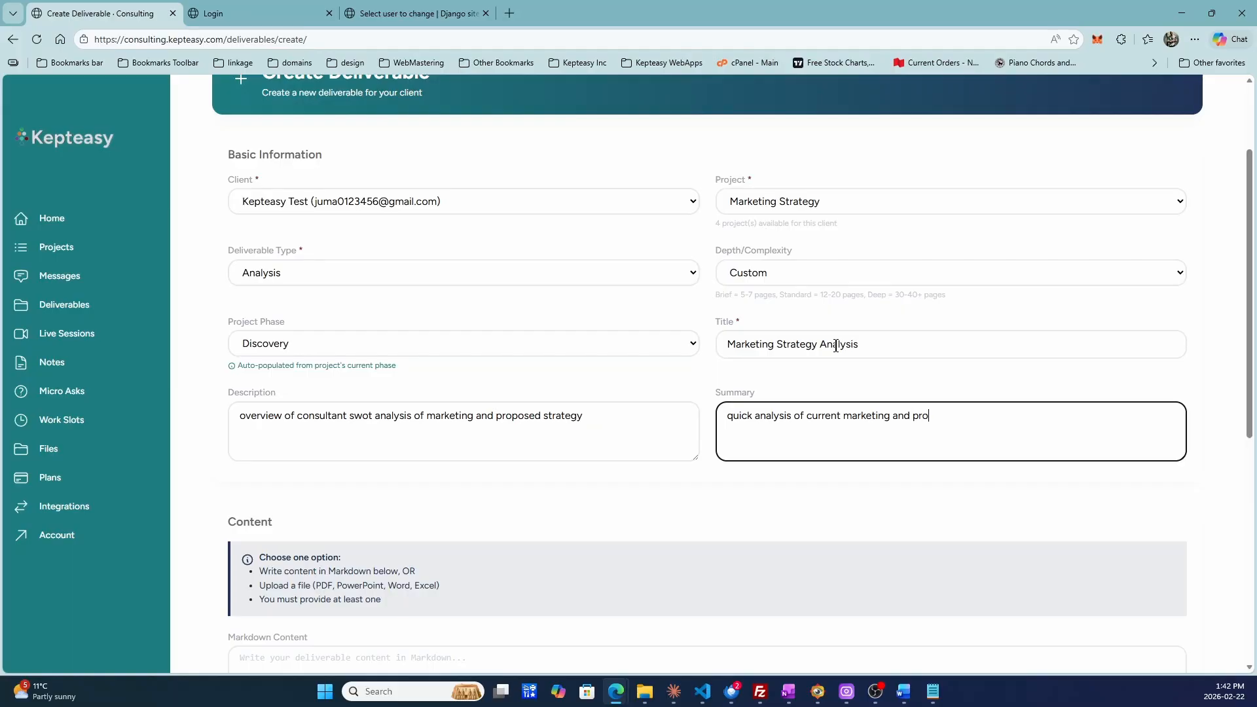
type("posed strategy")
Step: Upload Manual Guide.pdf from Downloads as the deliverable's content instead of Markdown text, and create the deliverable
scroll(836, 345, "down", 4)
left_click(469, 521)
scroll(431, 396, "down", 3)
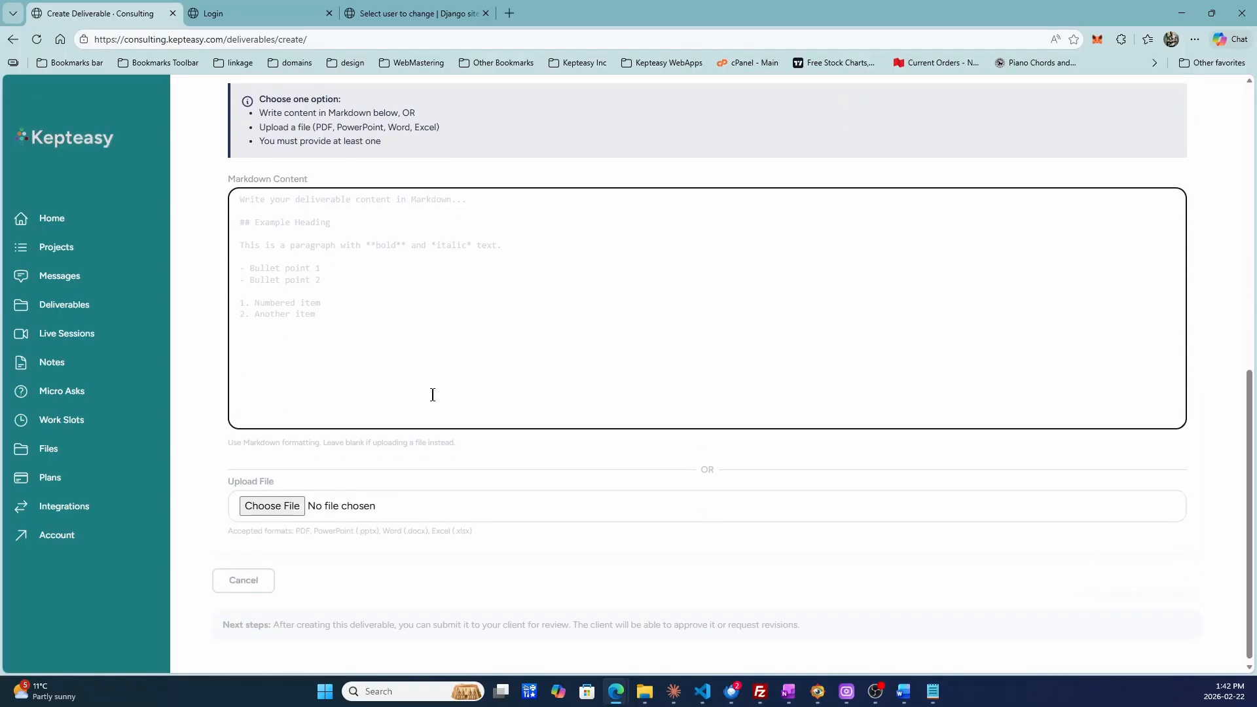
left_click(281, 500)
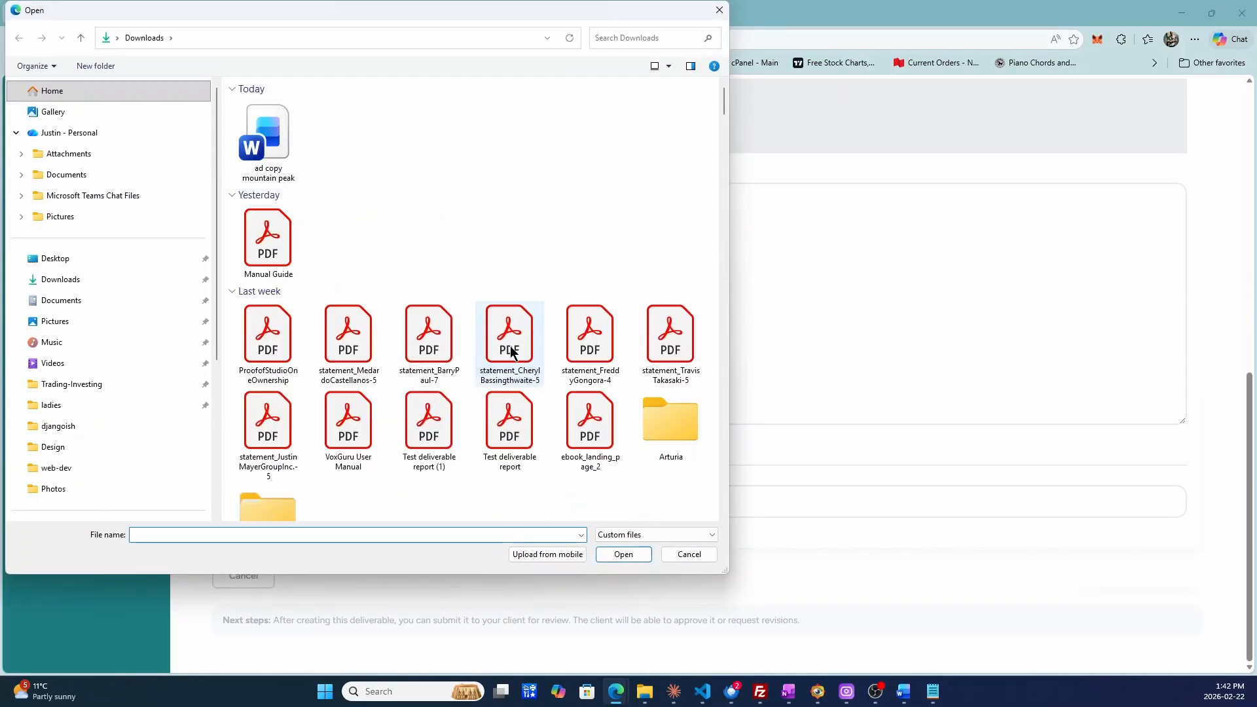
left_click(269, 264)
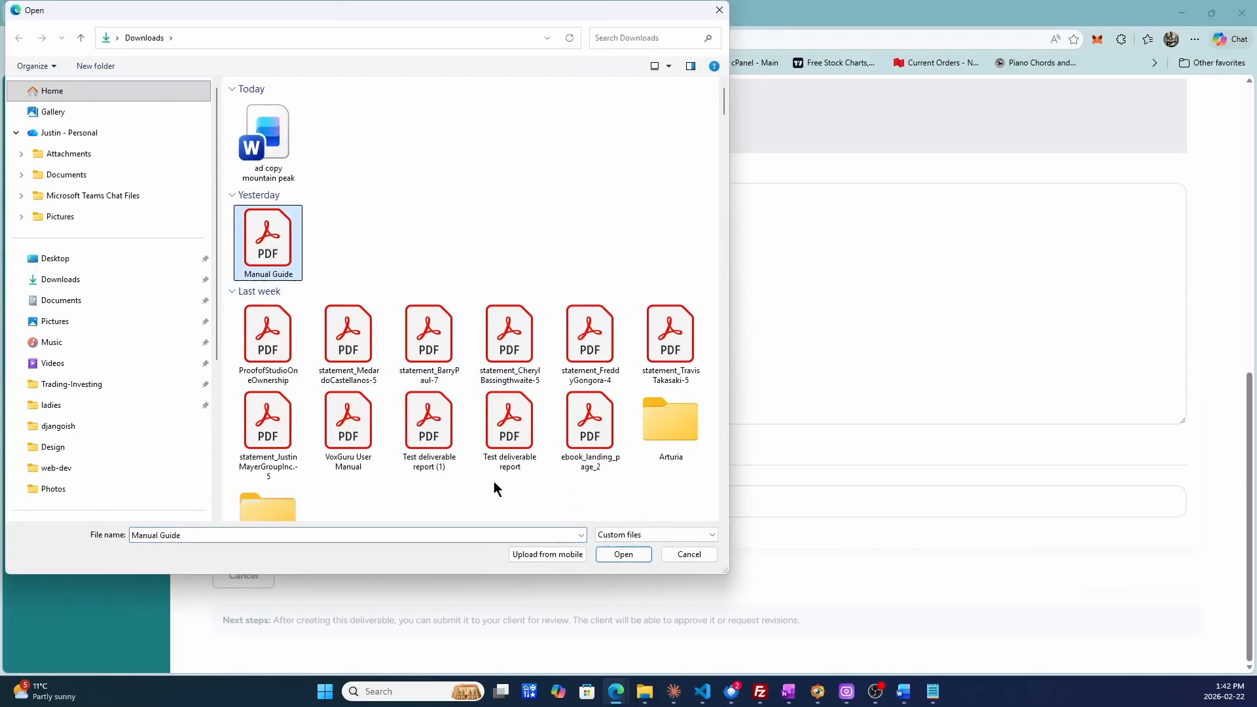
left_click(613, 556)
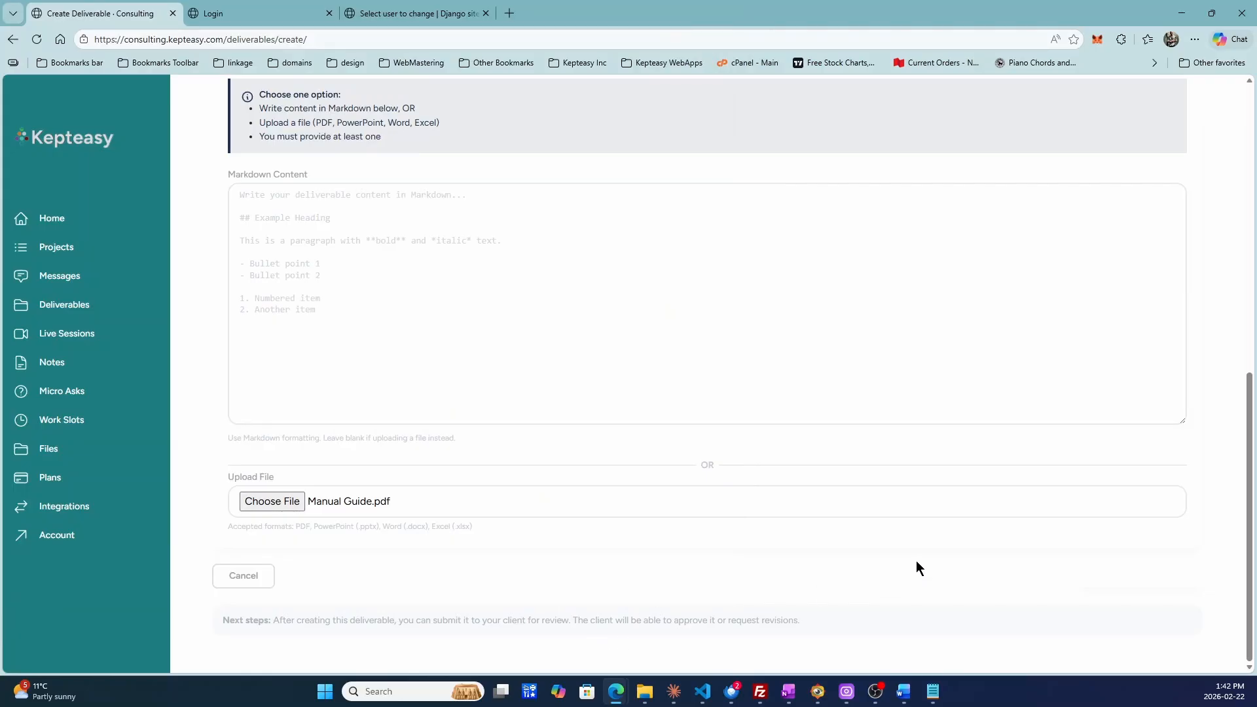
left_click_drag(917, 562, 1164, 609)
left_click(1143, 579)
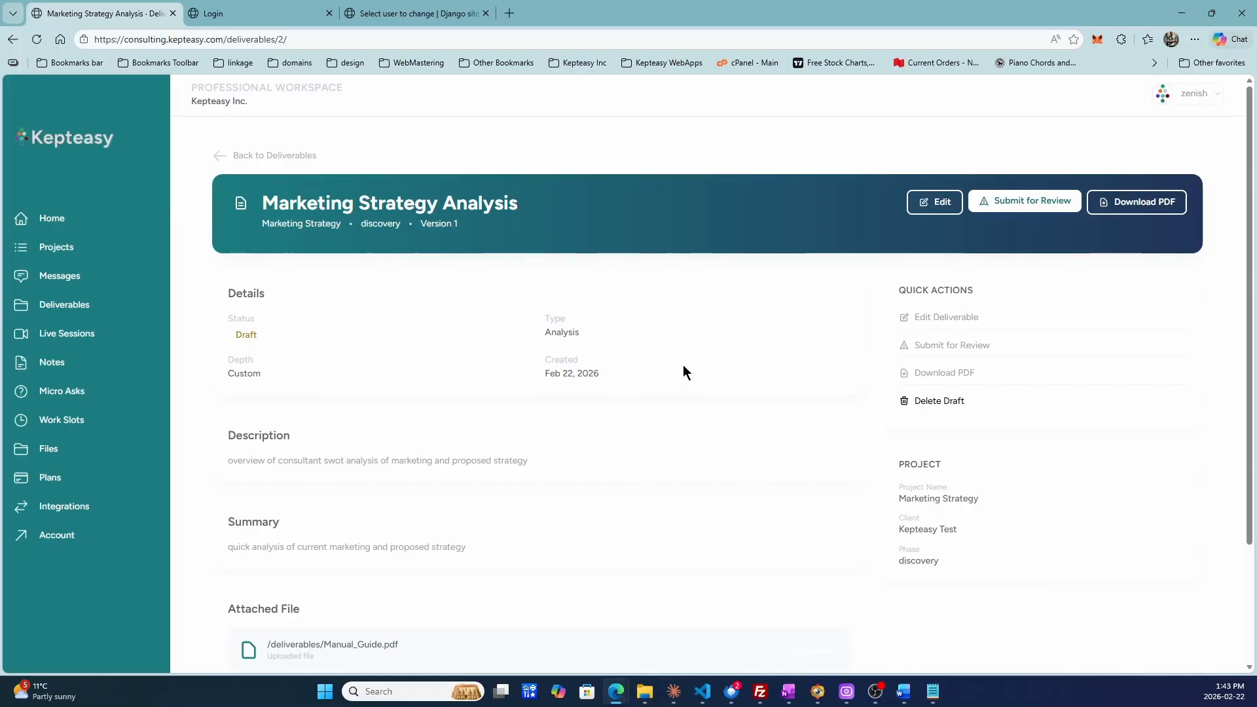
Step: Review the new deliverable's details, description, summary, attached file, activity log and available quick actions
scroll(682, 366, "down", 3)
scroll(509, 485, "up", 3)
scroll(790, 335, "down", 2)
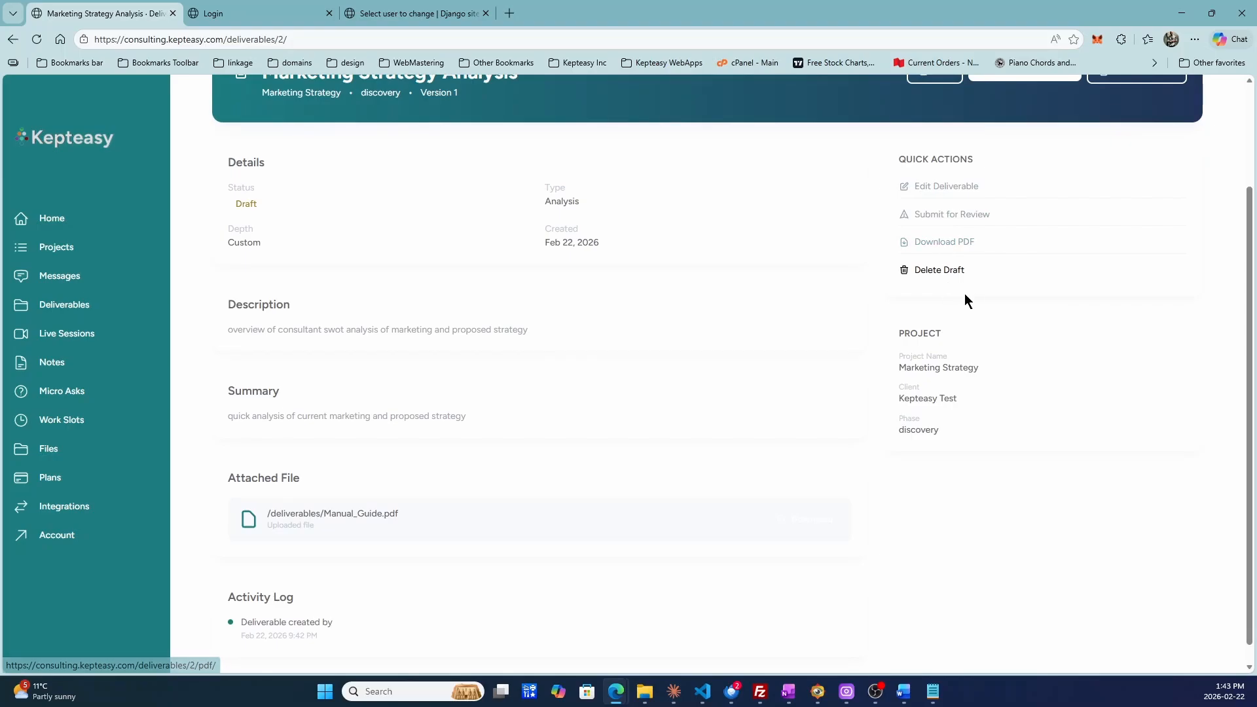
scroll(440, 439, "up", 1)
scroll(440, 439, "up", 1)
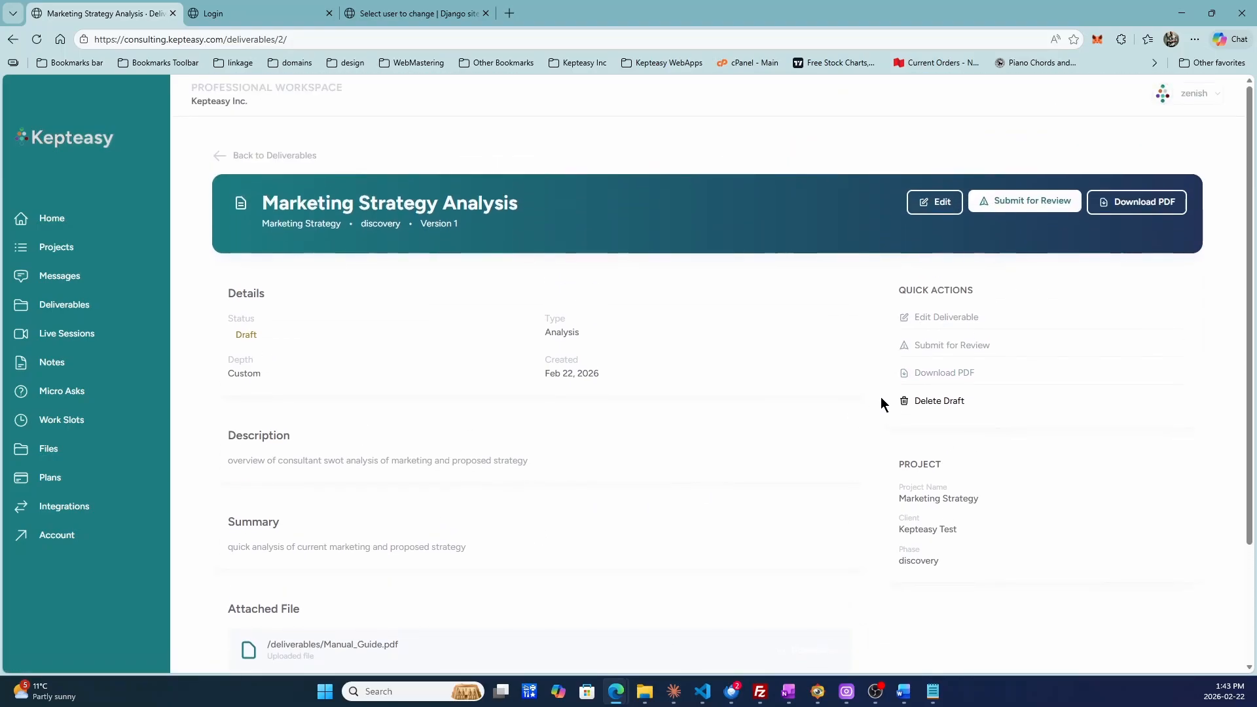
scroll(248, 420, "down", 2)
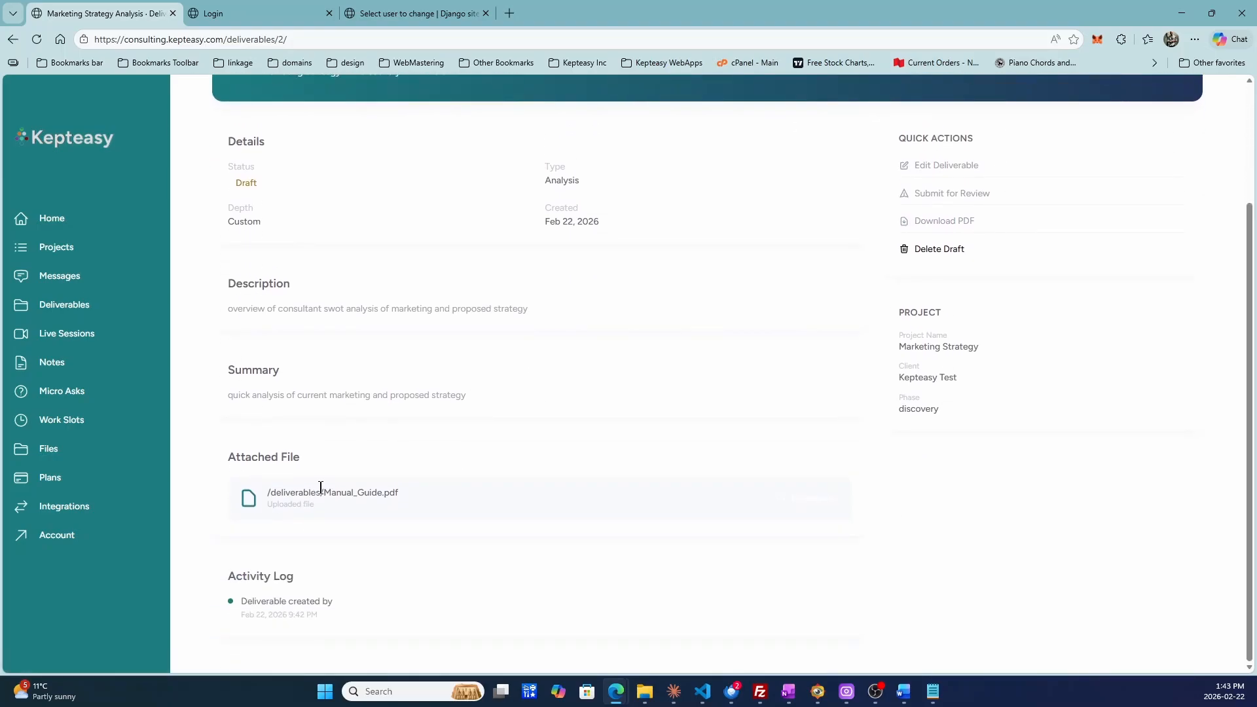
scroll(319, 295, "up", 3)
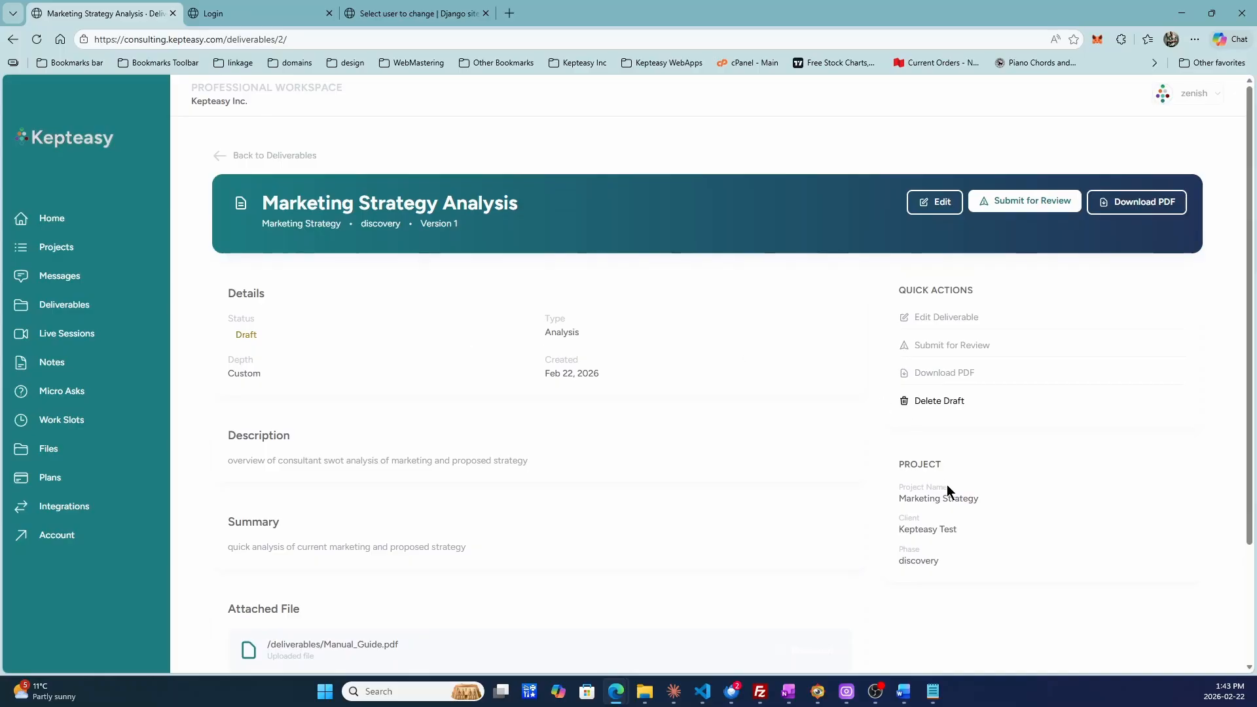
Step: Submit the Marketing Strategy Analysis deliverable for review and check its status, submission details and activity log
left_click(1015, 202)
scroll(650, 464, "down", 3)
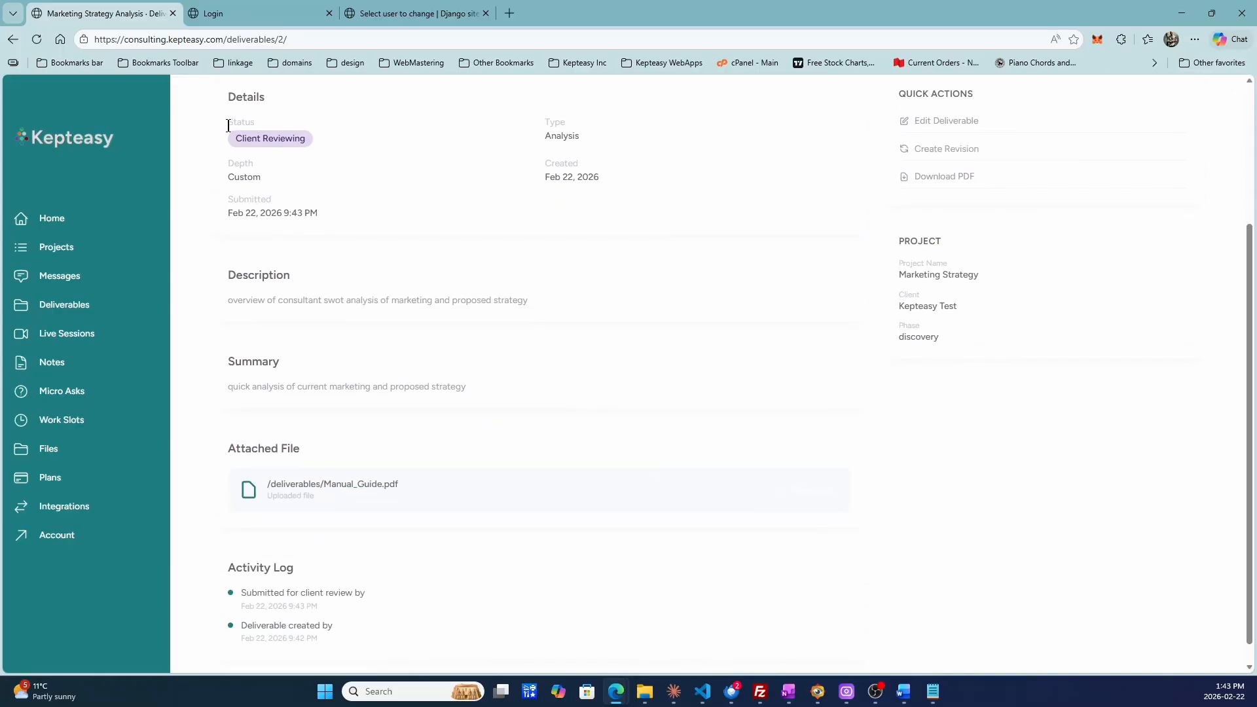
left_click_drag(228, 125, 334, 168)
left_click(659, 252)
scroll(702, 291, "down", 1)
scroll(696, 330, "up", 4)
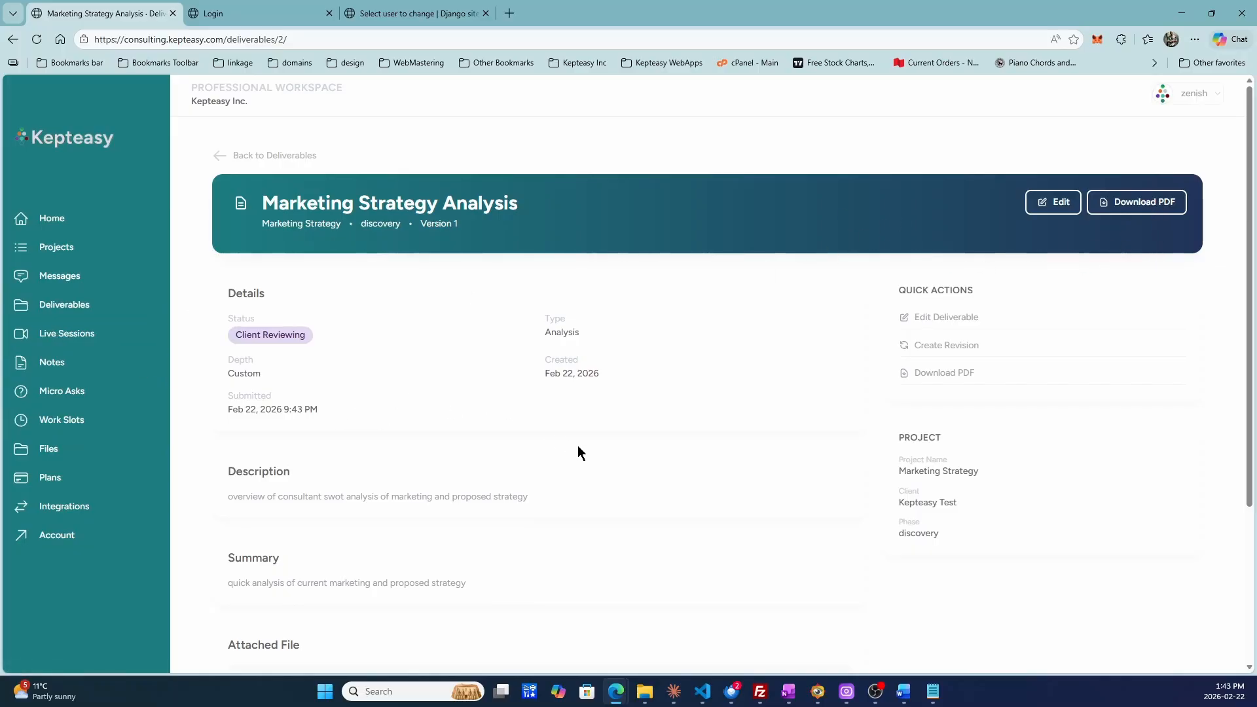
scroll(579, 451, "down", 3)
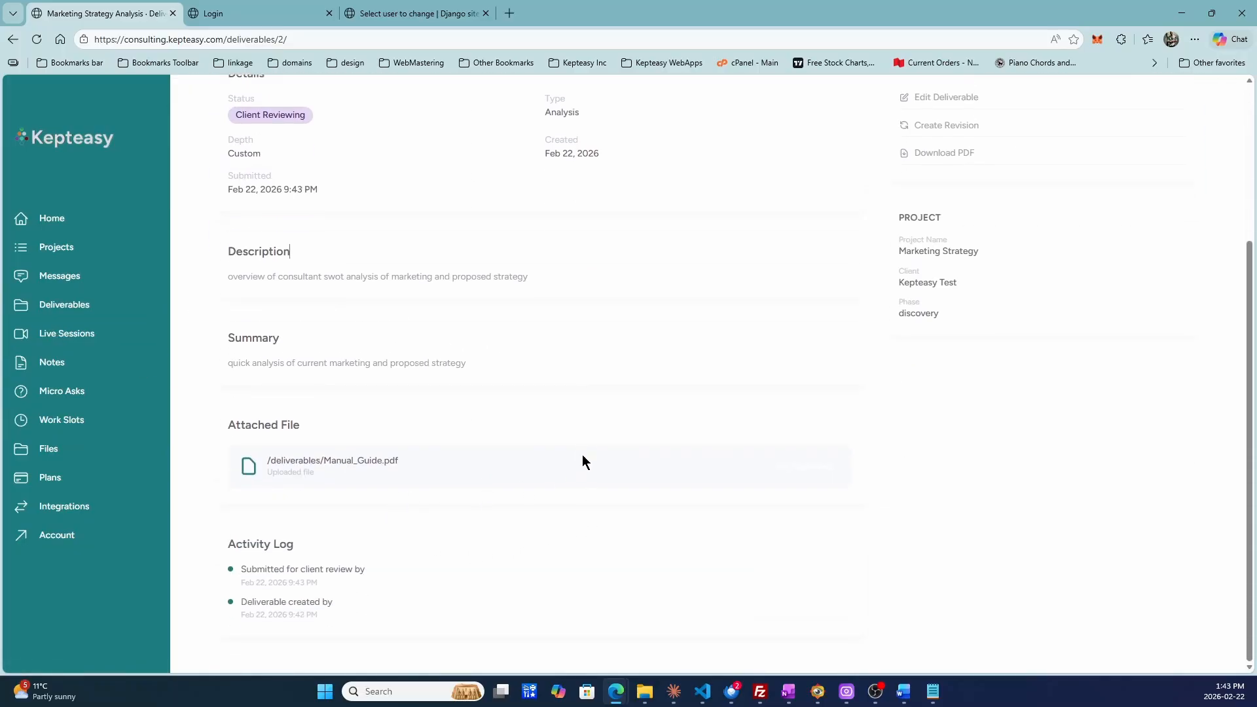
scroll(741, 397, "up", 3)
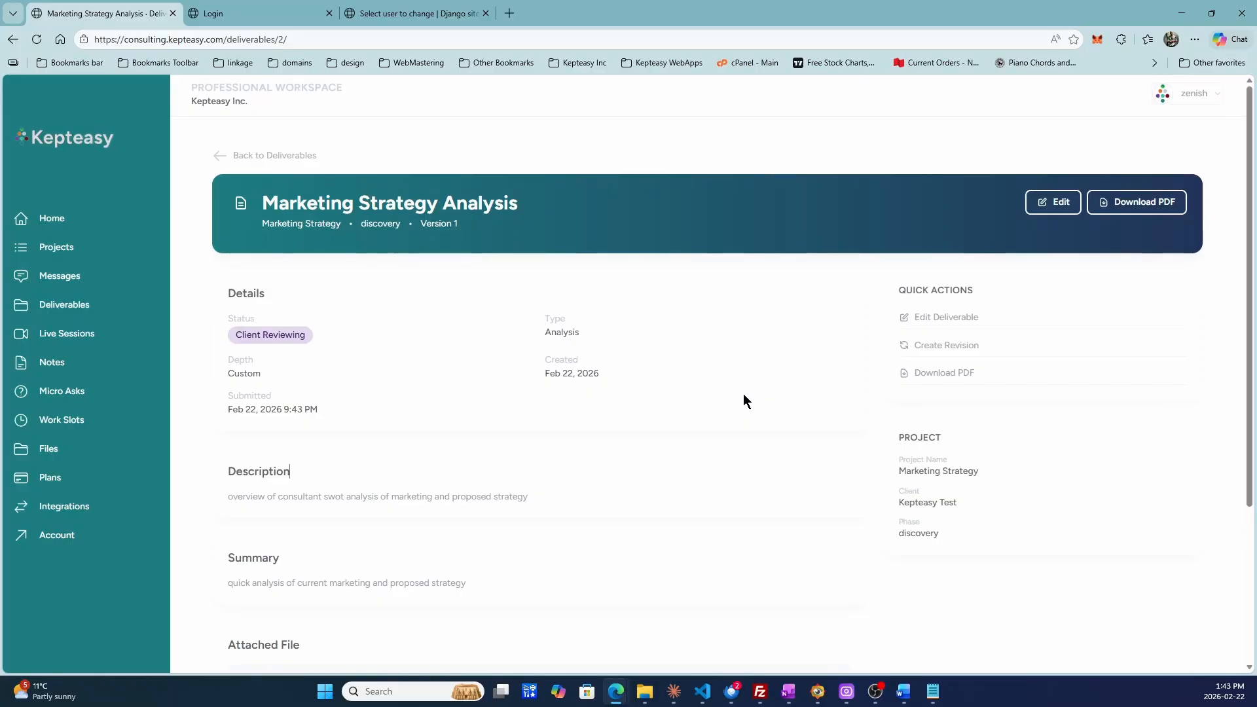
Step: Open the deliverables list and examine the status, version and date on the Marketing Strategy Analysis card
left_click(64, 304)
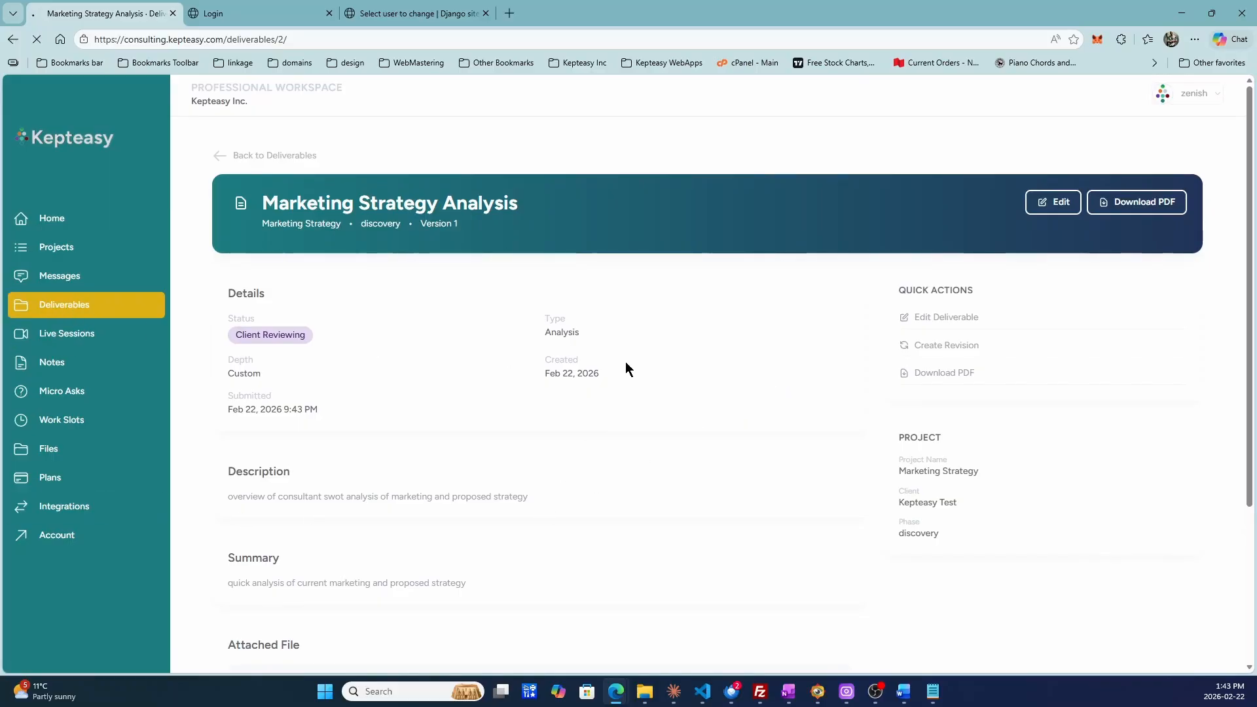
scroll(744, 380, "down", 2)
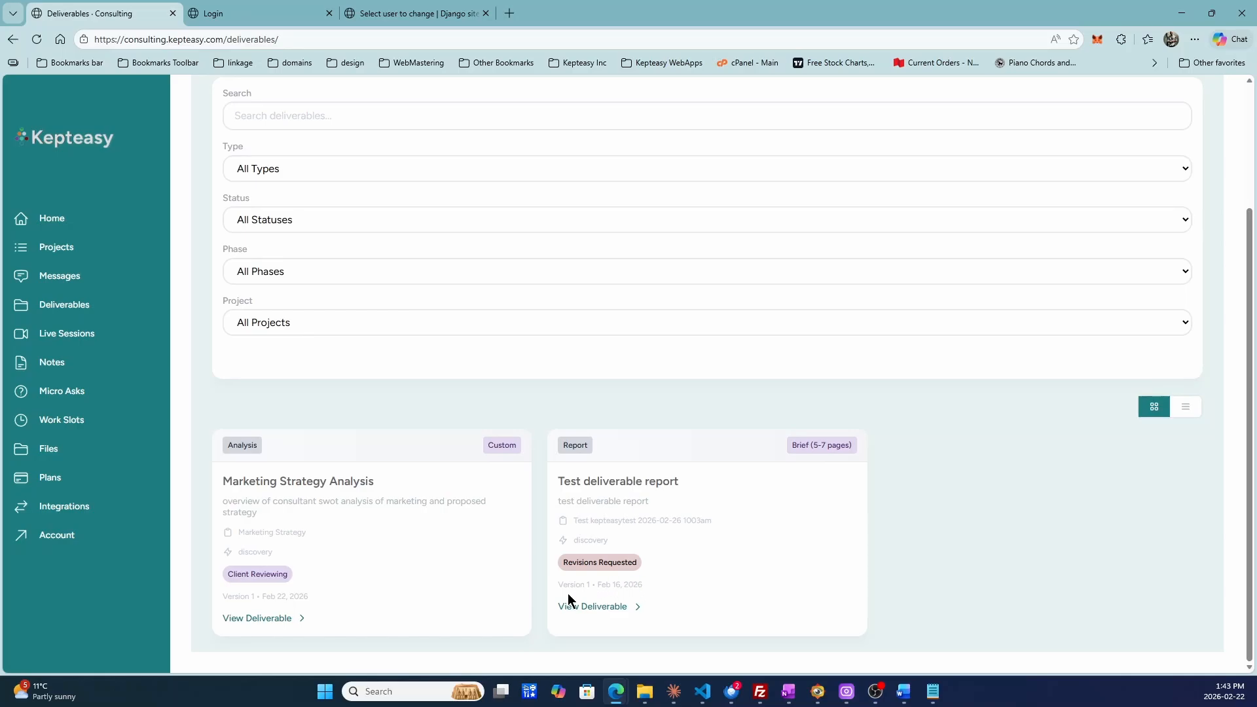
left_click_drag(328, 599, 213, 602)
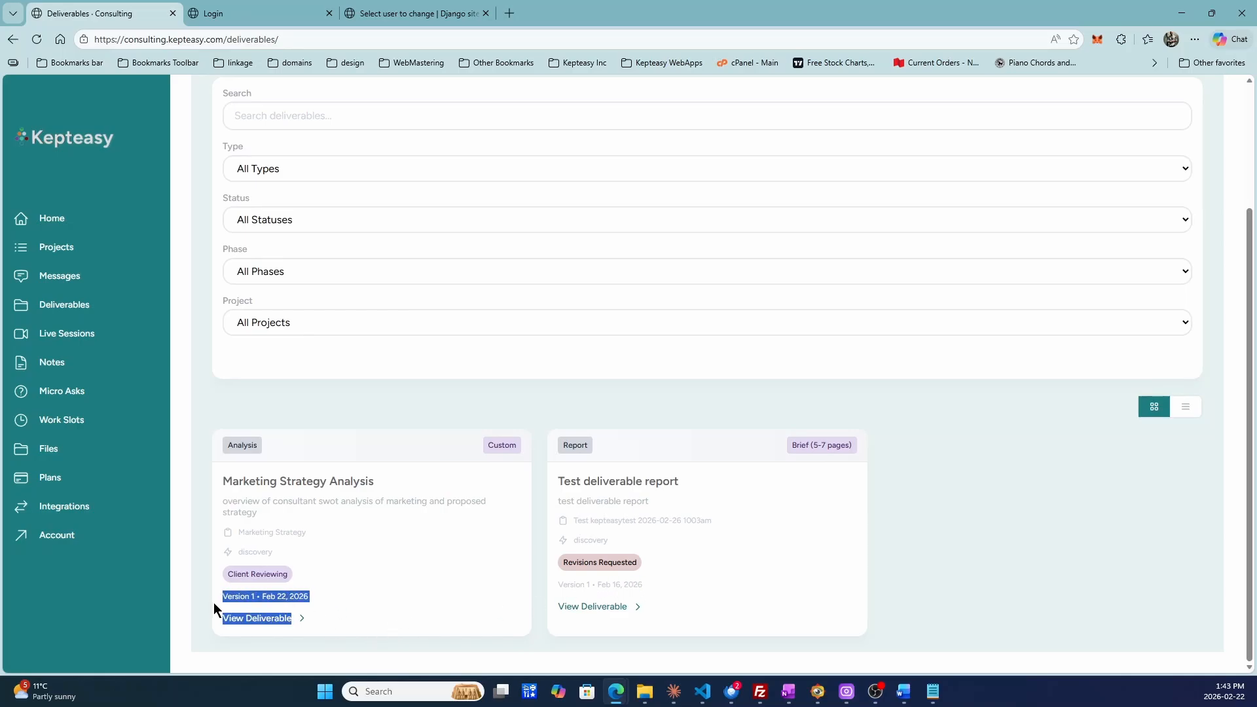
left_click(319, 585)
left_click_drag(257, 604, 214, 598)
left_click(386, 550)
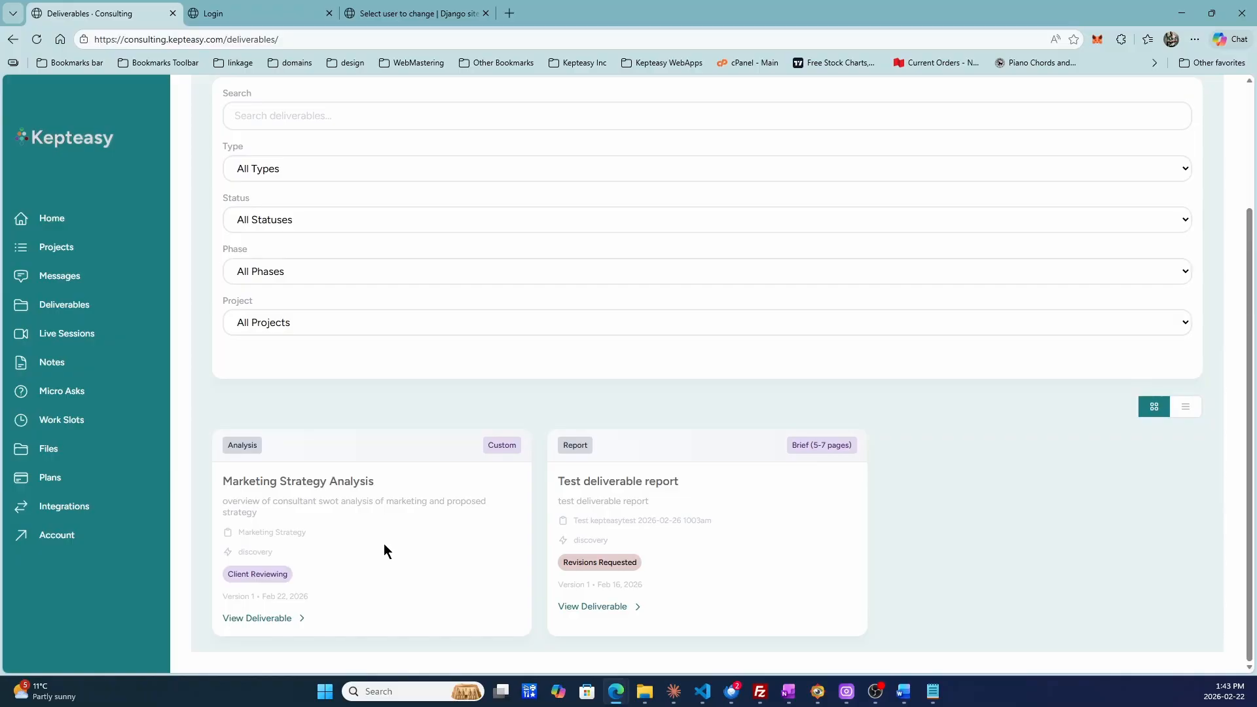